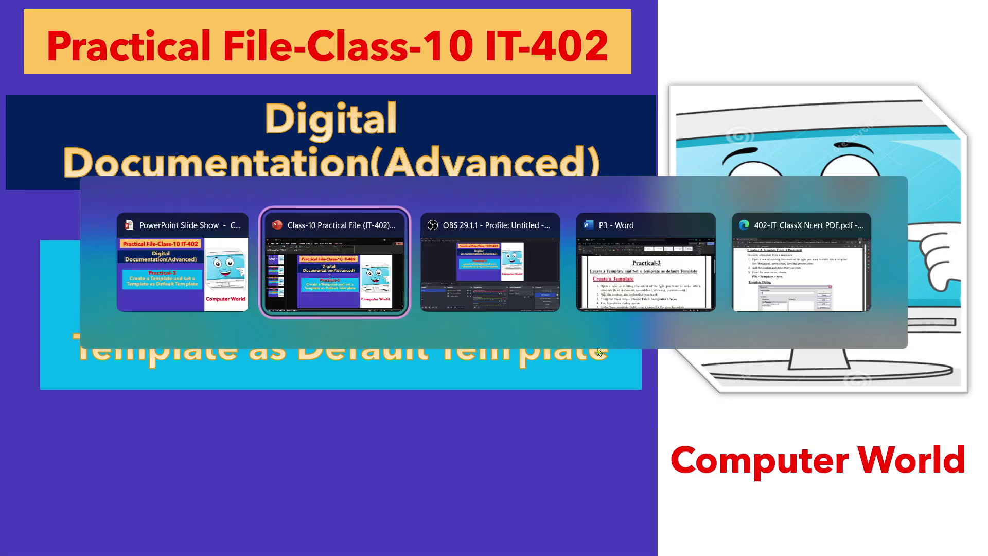
Switch to the P3 document in Word and read the Create a Template instructions.
left_click(677, 252)
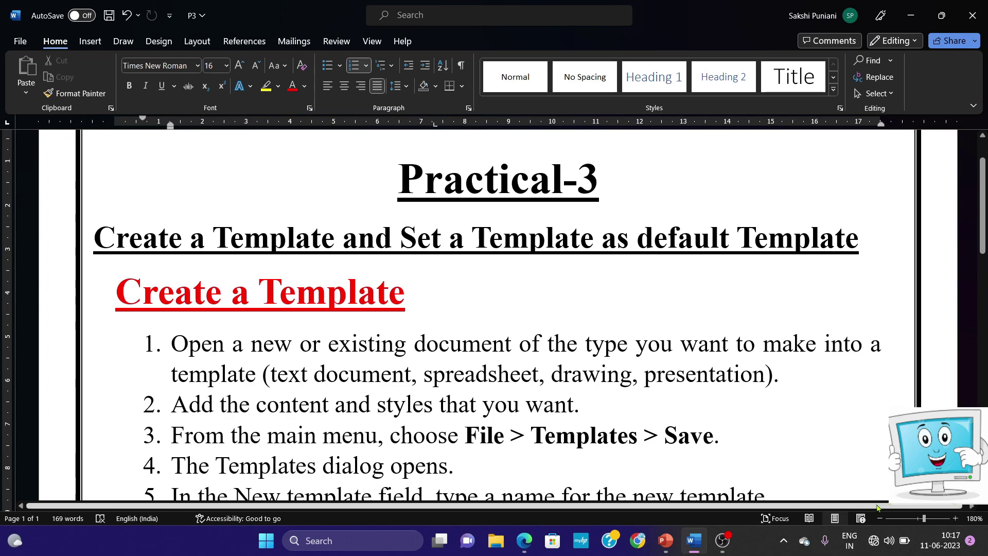
scroll(494, 314, "down", 3)
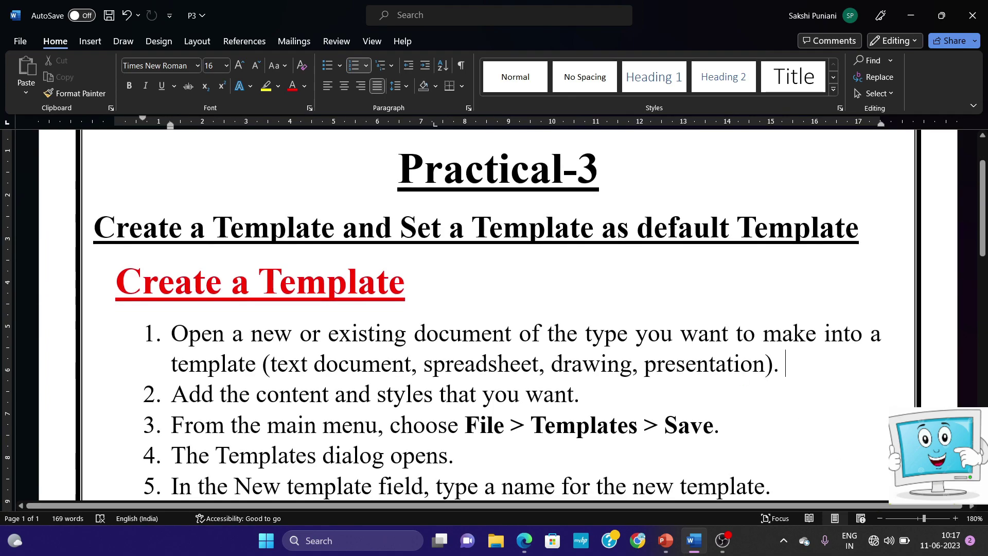
scroll(494, 314, "down", 2)
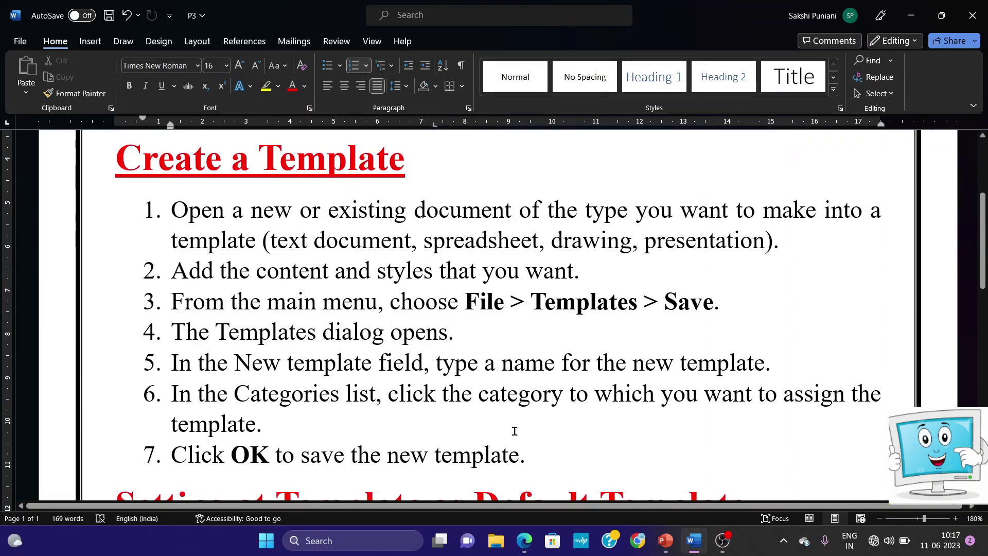
Switch to the 402-IT_ClassX Ncert PDF in Edge and read the section on creating a template from a document.
left_click(525, 539)
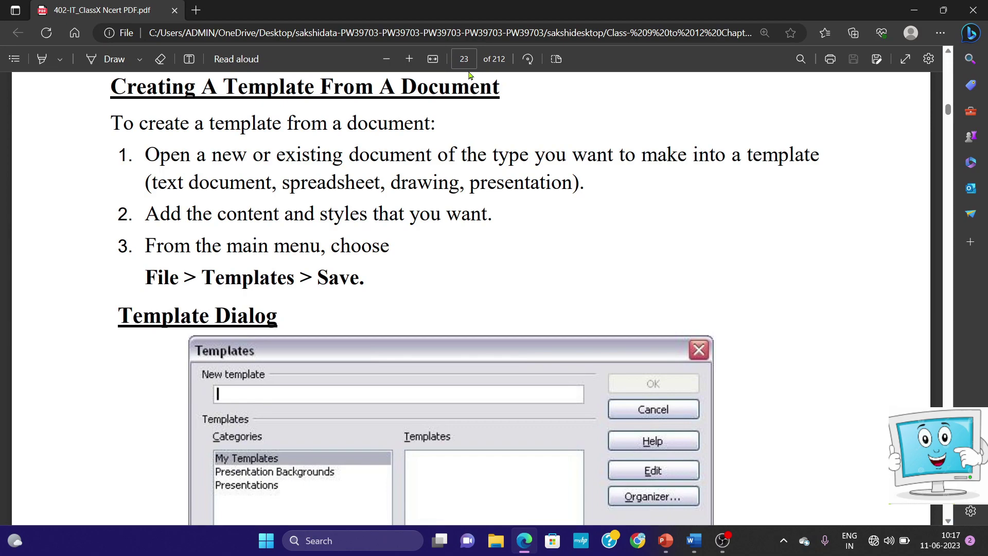
left_click_drag(152, 93, 483, 96)
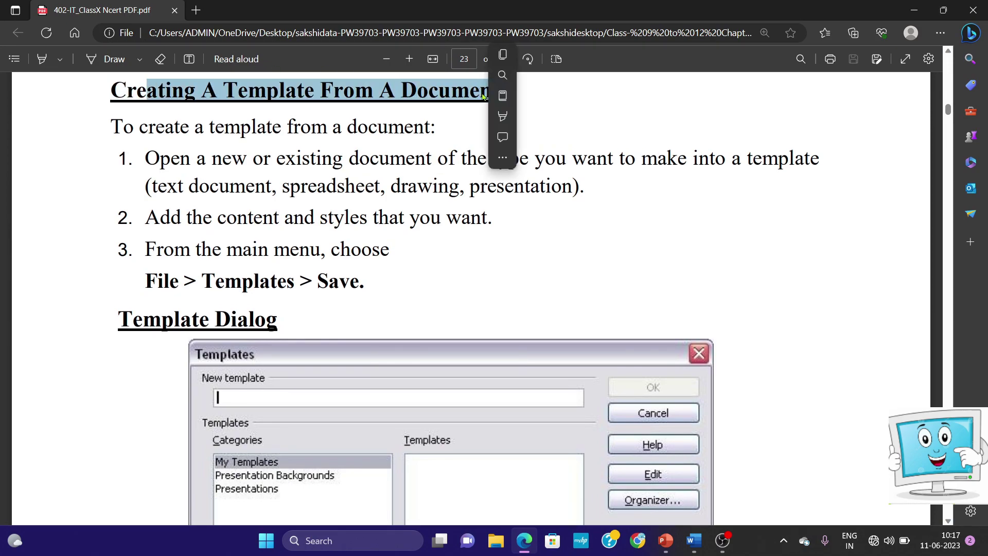
left_click(396, 92)
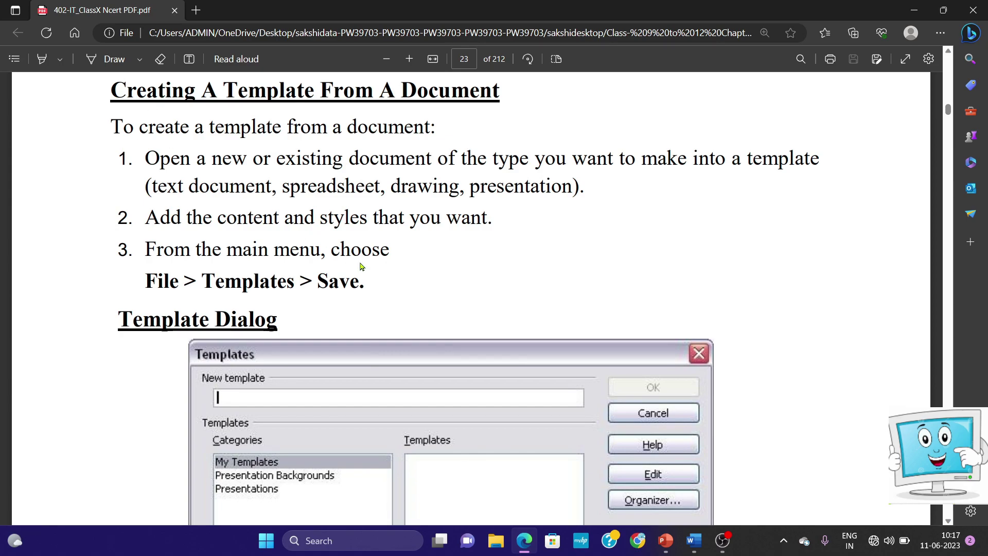
scroll(948, 521, "down", 8)
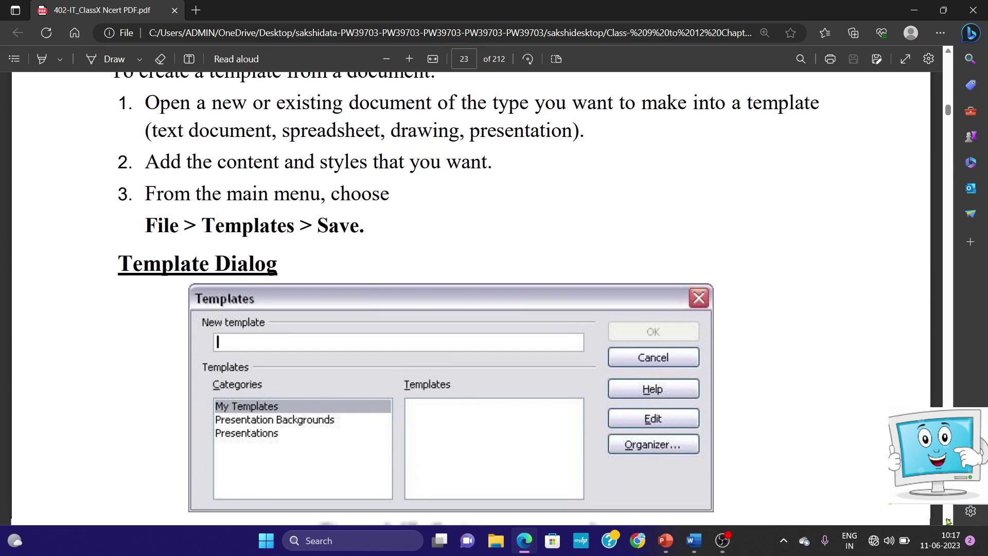
scroll(948, 520, "down", 6)
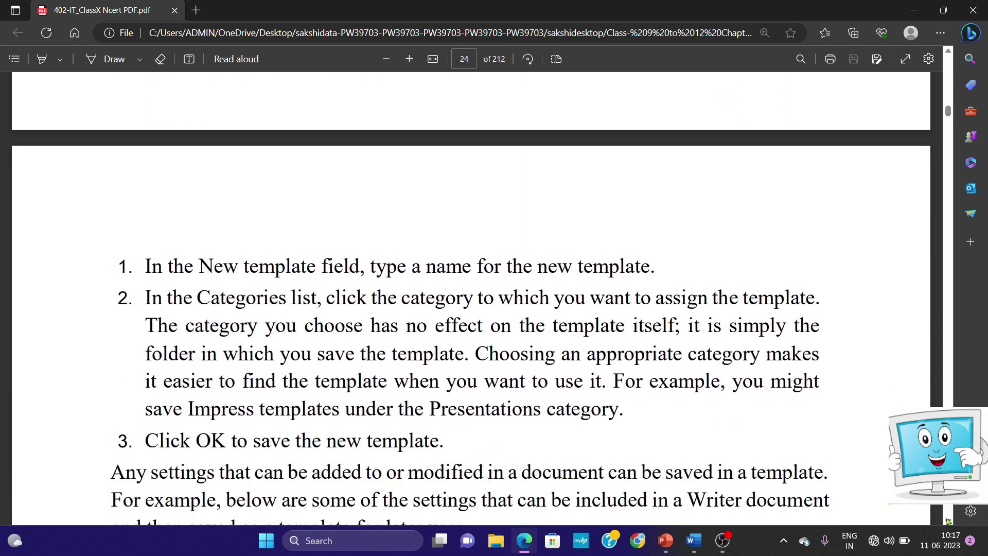
scroll(948, 521, "down", 1)
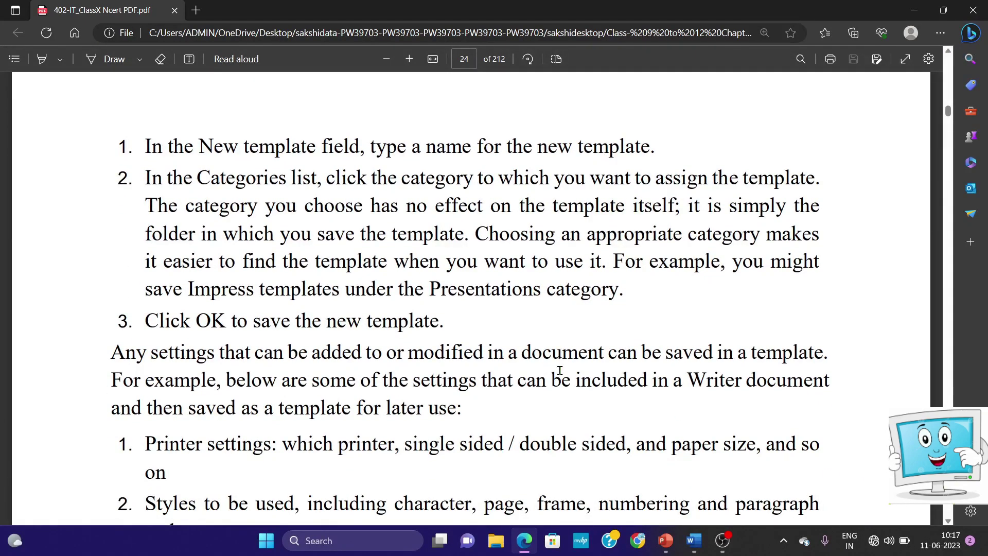
left_click_drag(446, 321, 159, 321)
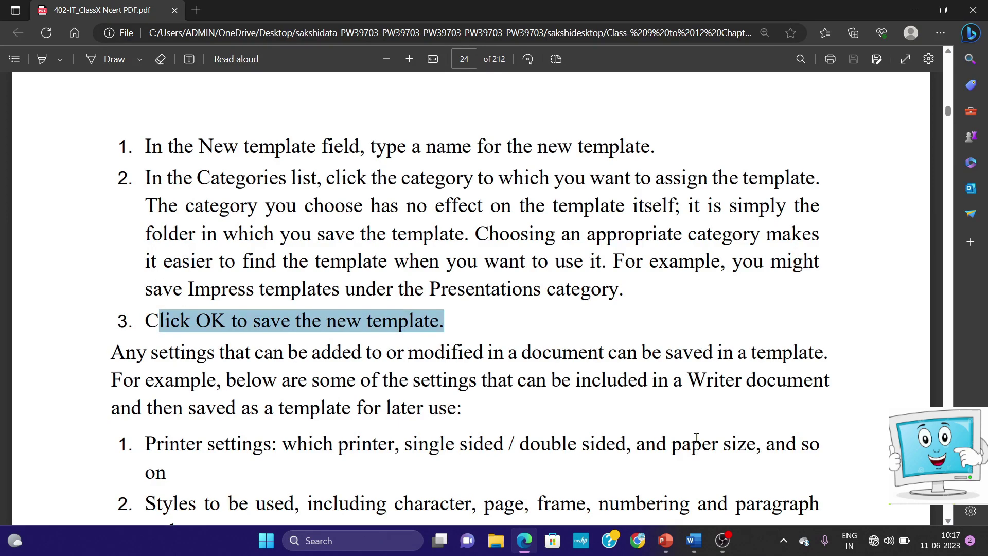
Launch OpenOffice and create a new text document.
left_click(693, 540)
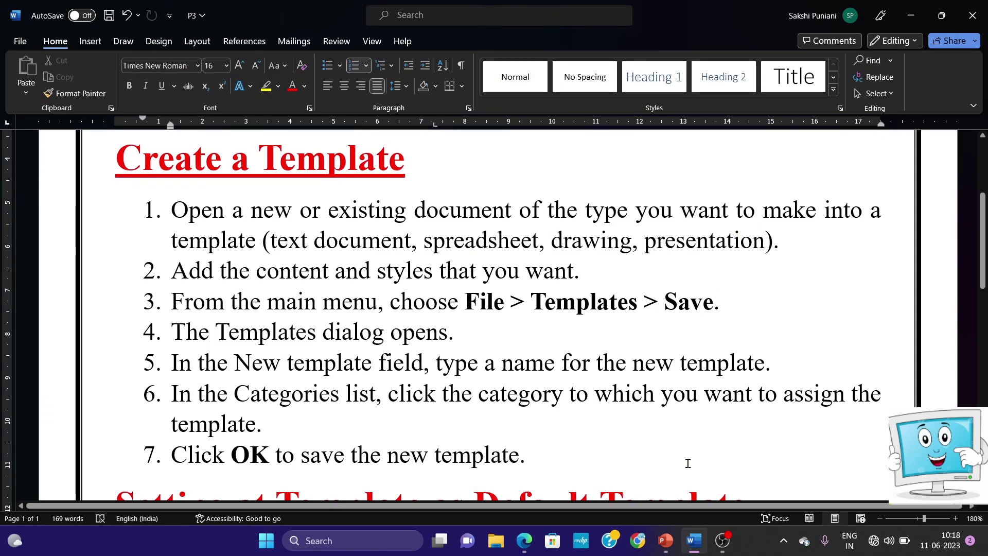
left_click(357, 540)
type("OPEN OFFICE")
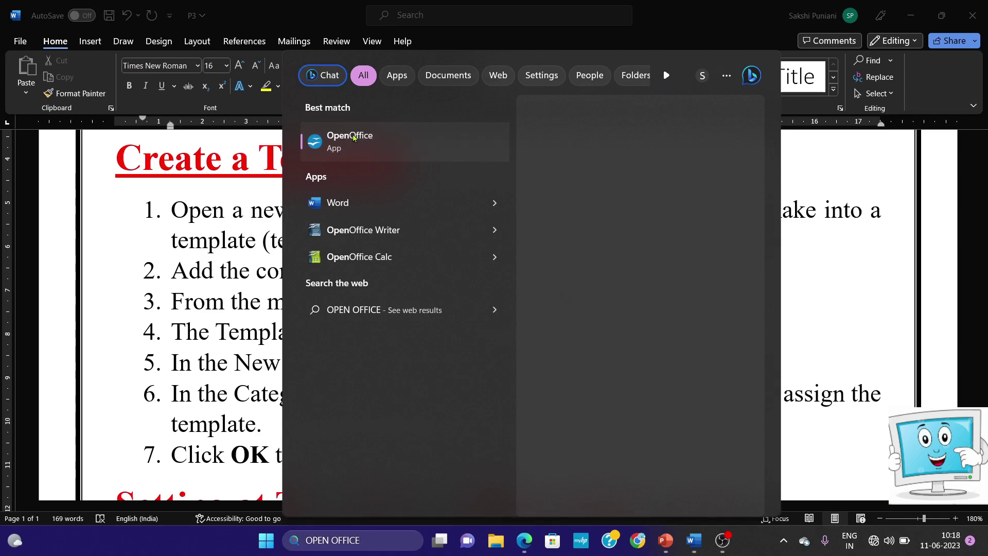
left_click(354, 138)
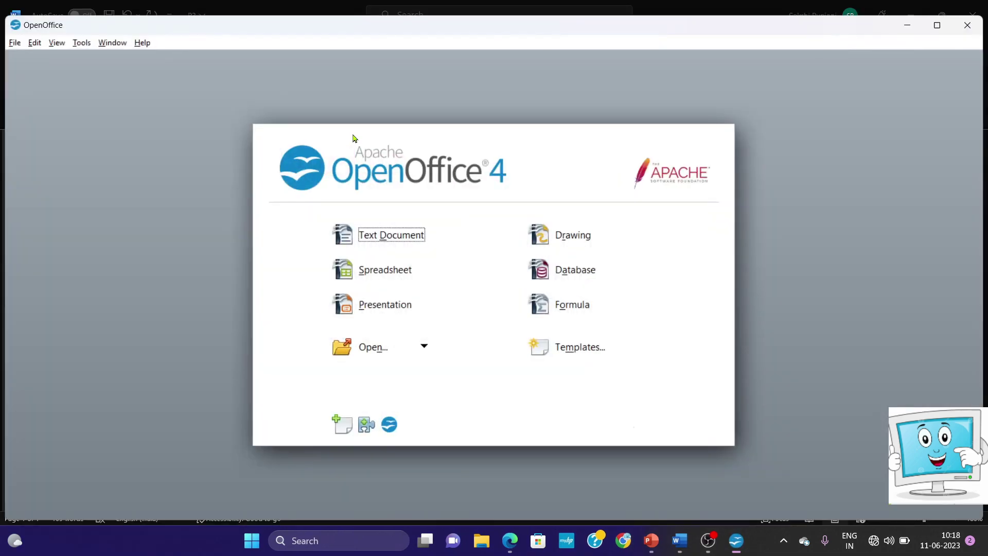
left_click(396, 234)
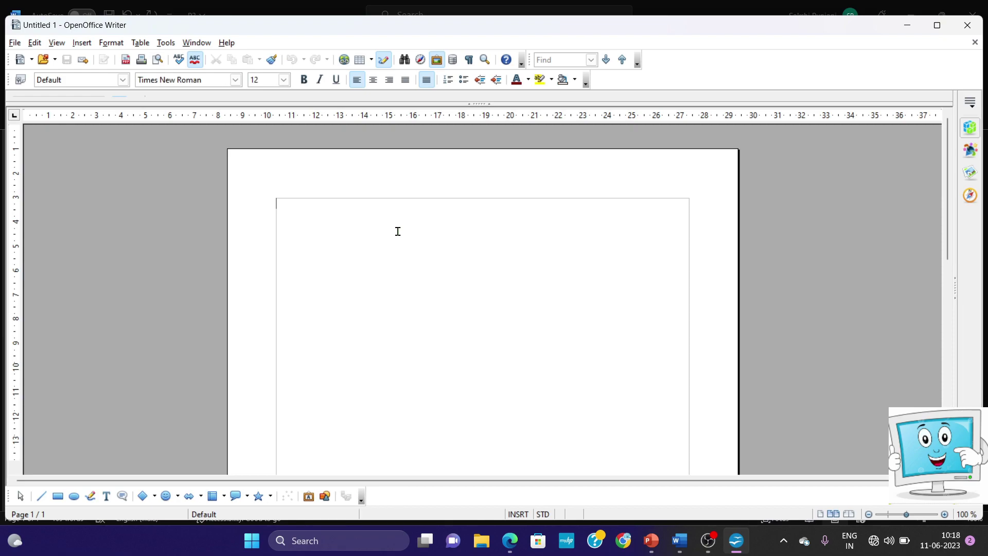
Leave the new Writer document and review the Create a Template instructions in Word again.
left_click(907, 25)
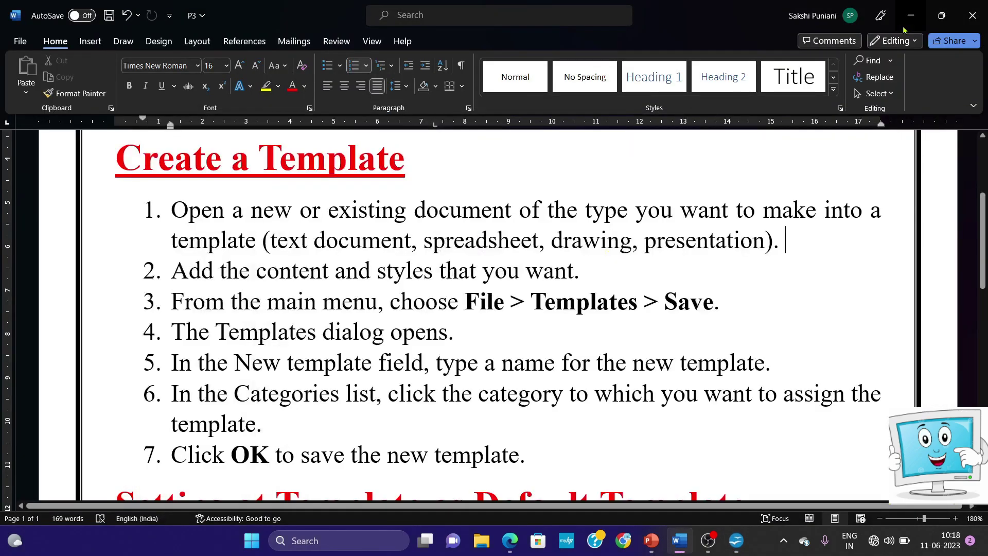
left_click(911, 12)
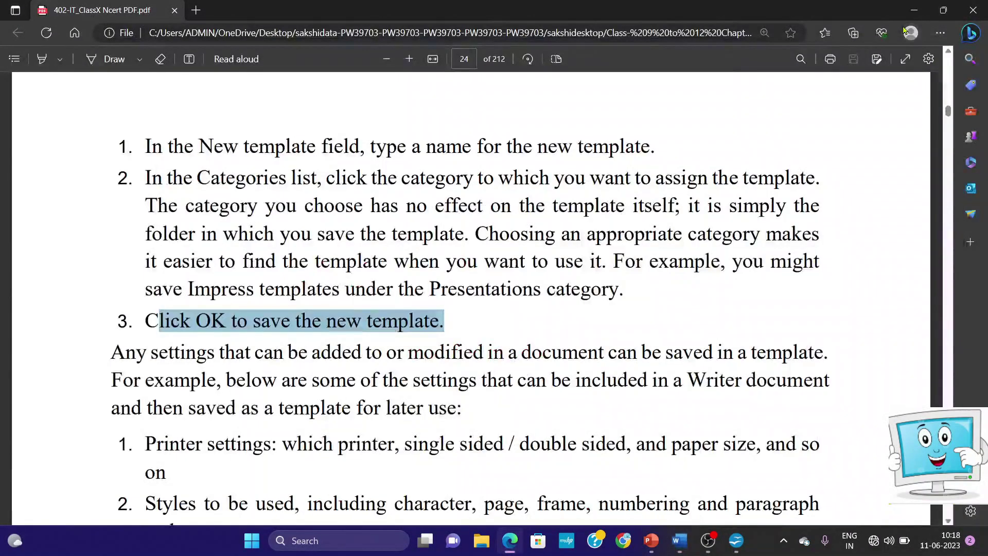
left_click(675, 541)
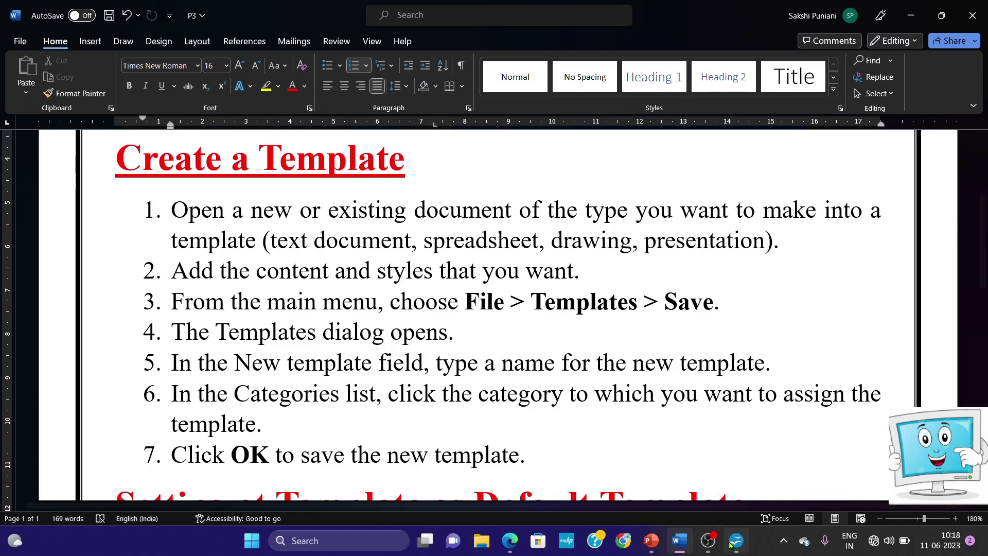
Return to the untitled OpenOffice Writer document, maximize its window and enter the title XYZ PUBLIC SCHOOL.
key("alt+Tab")
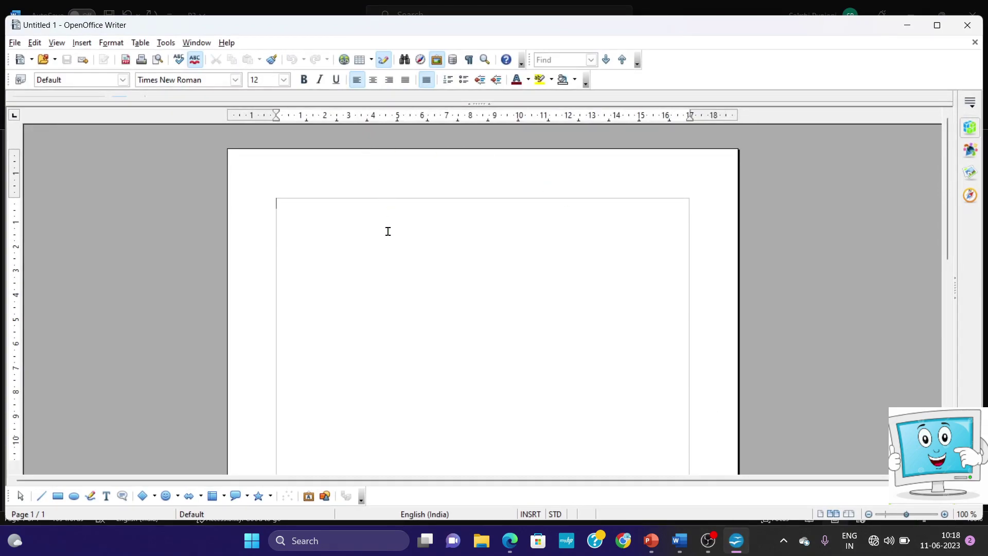
left_click(937, 27)
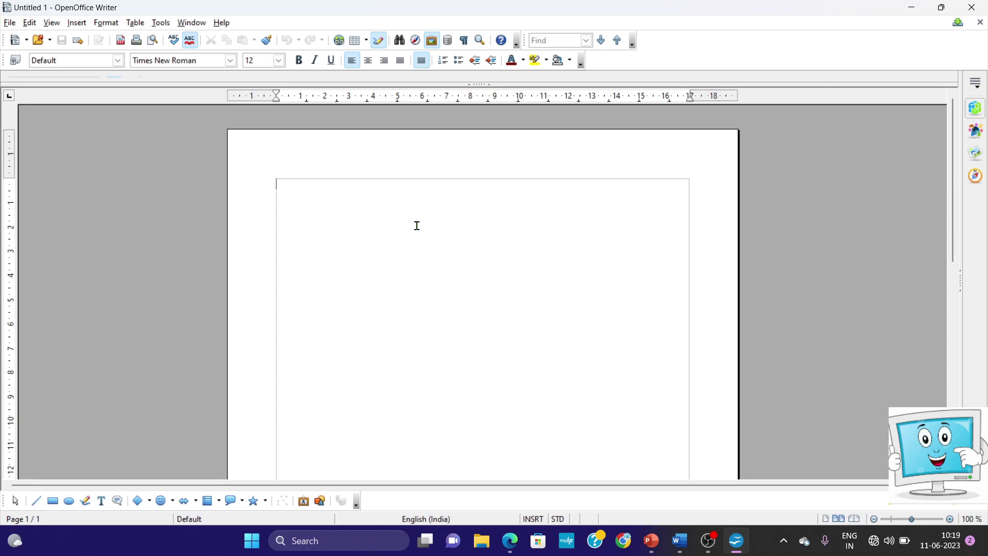
type("XYZ PUBLIC SCHOOL")
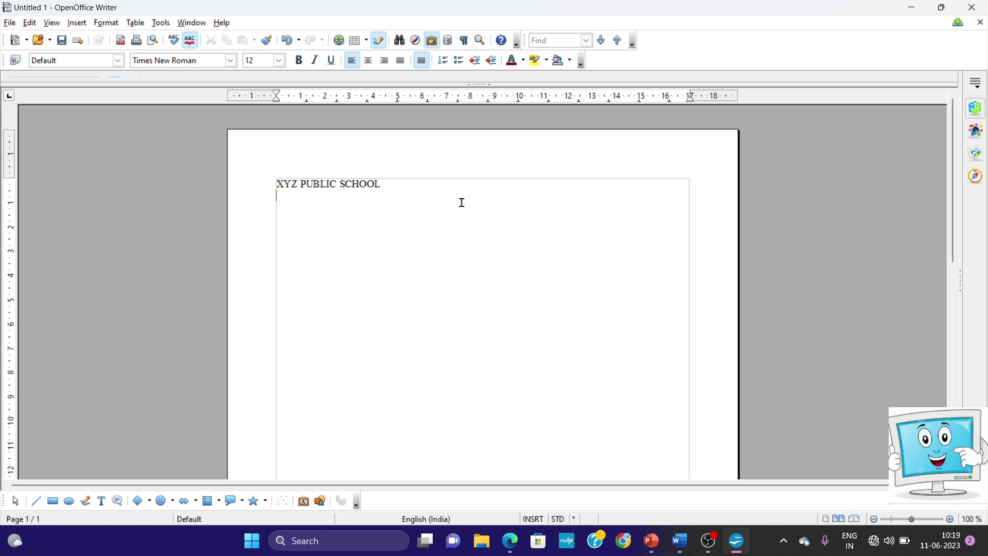
Below the school name, add a line with "Class- 10" and "Date-" followed by a blank rule, and another line reading "Subject-IT".
key("Return")
type("Class-    dat")
key("BackSpace")
key("BackSpace")
key("BackSpace")
type("dare")
type("Date")
type("Subject-")
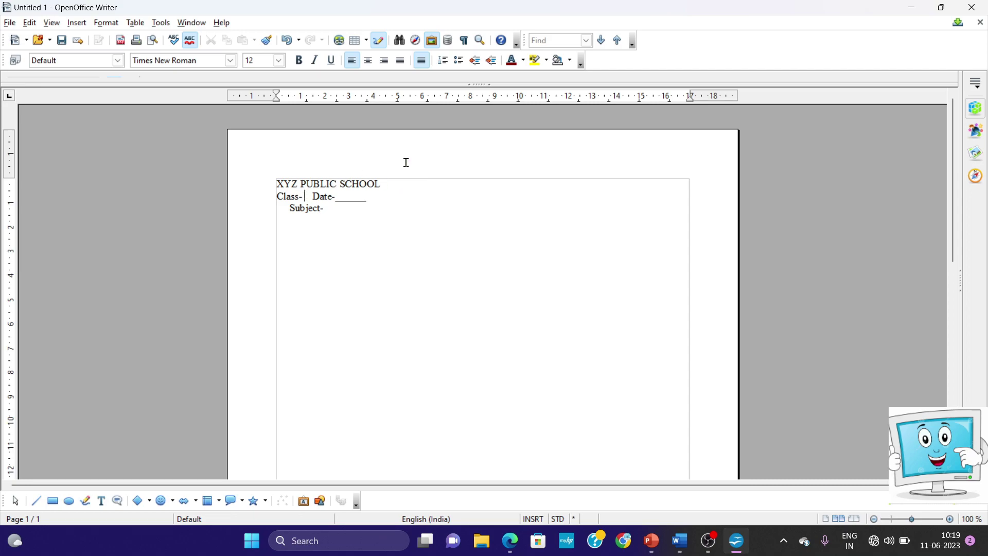
type("10")
type("T")
Centre the school name, class and subject lines and open Styles and Formatting for them.
left_click_drag(340, 209, 246, 181)
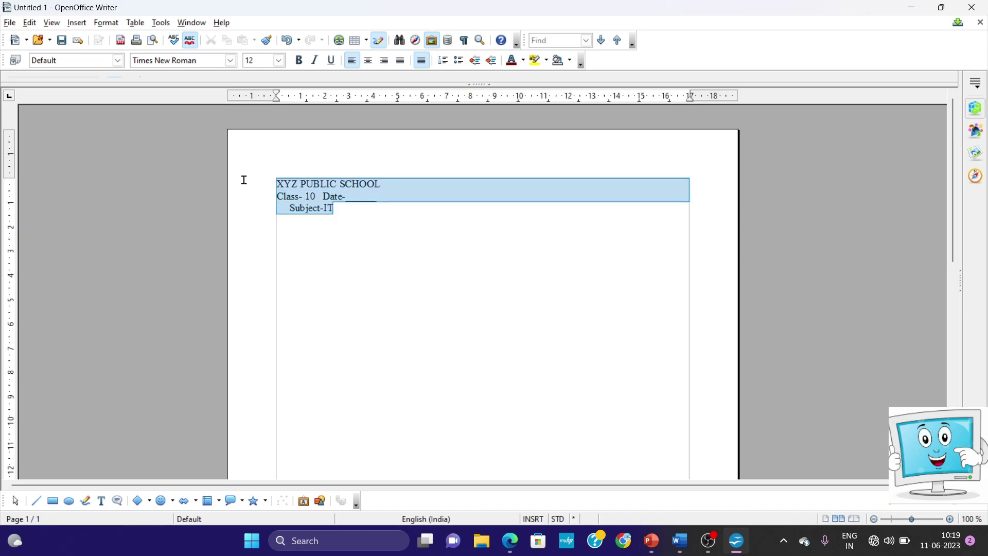
left_click(368, 60)
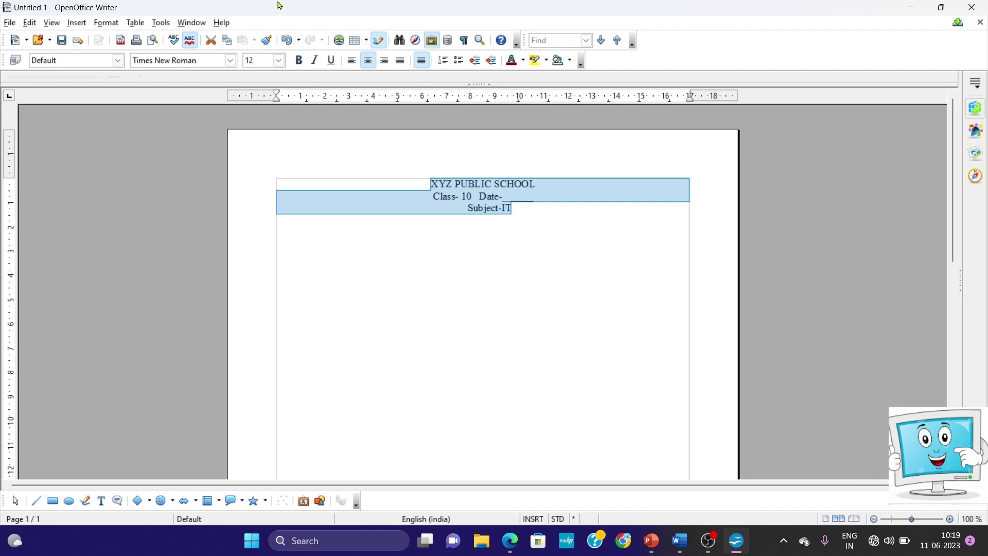
left_click(107, 23)
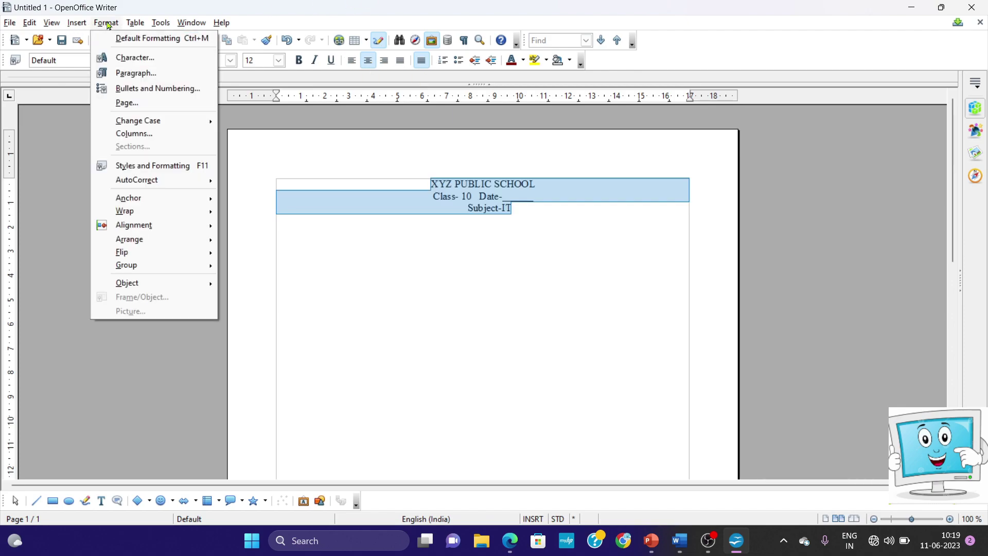
left_click(153, 165)
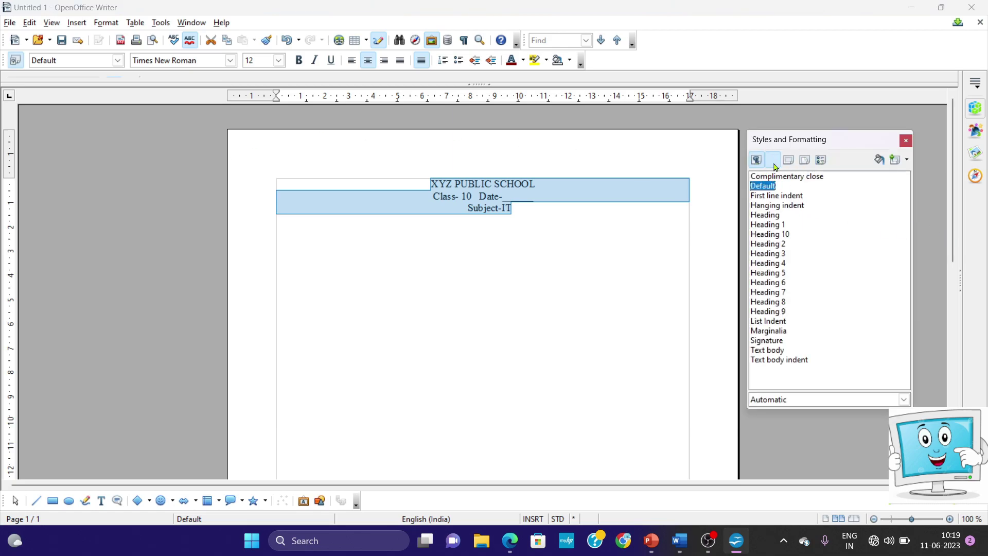
Try the Heading 10 paragraph style on the three selected lines.
left_click(765, 226)
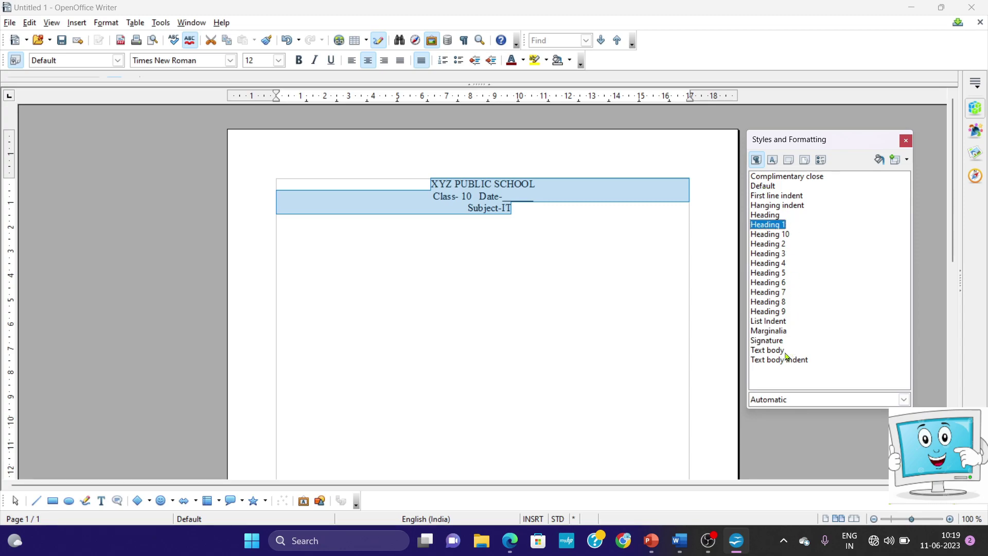
left_click(904, 402)
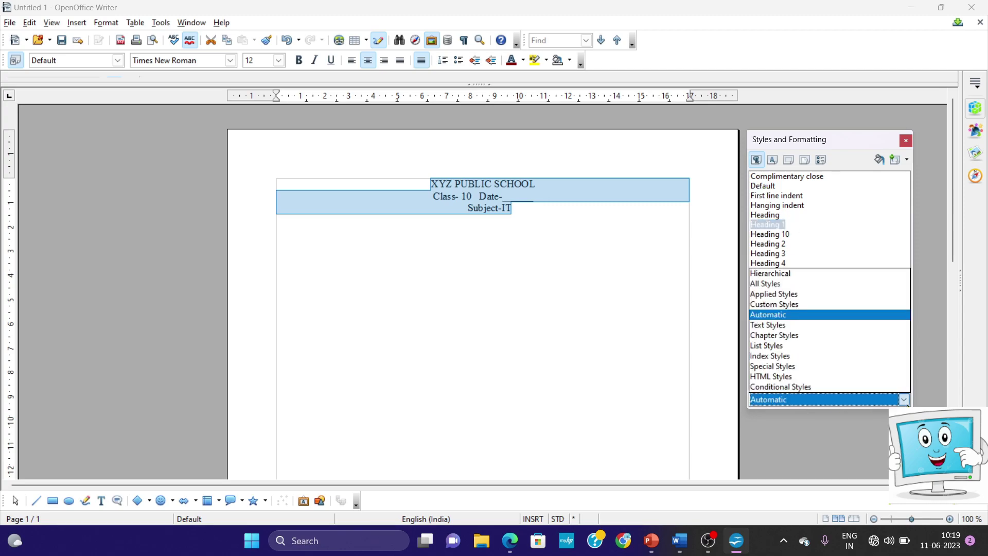
left_click(855, 318)
left_click(774, 253)
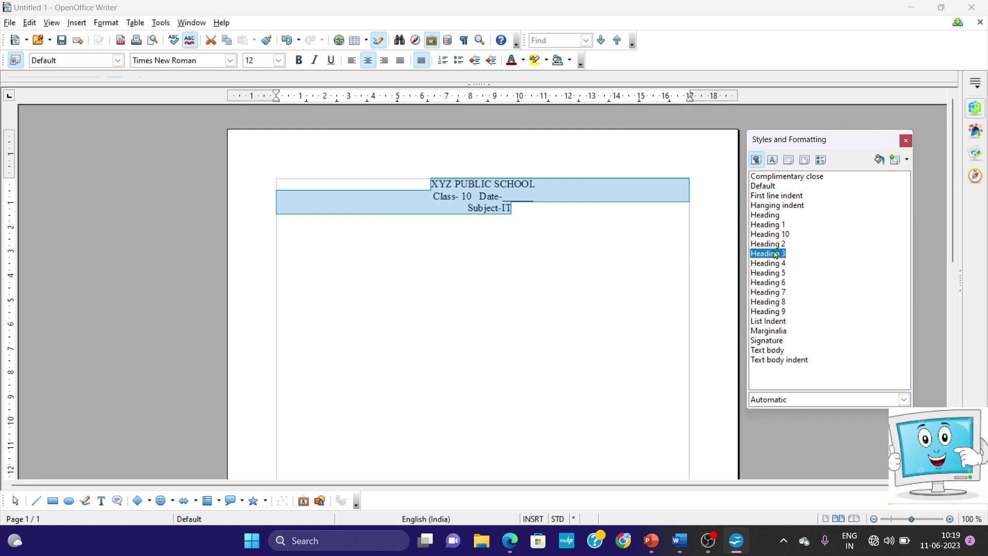
double_click(777, 235)
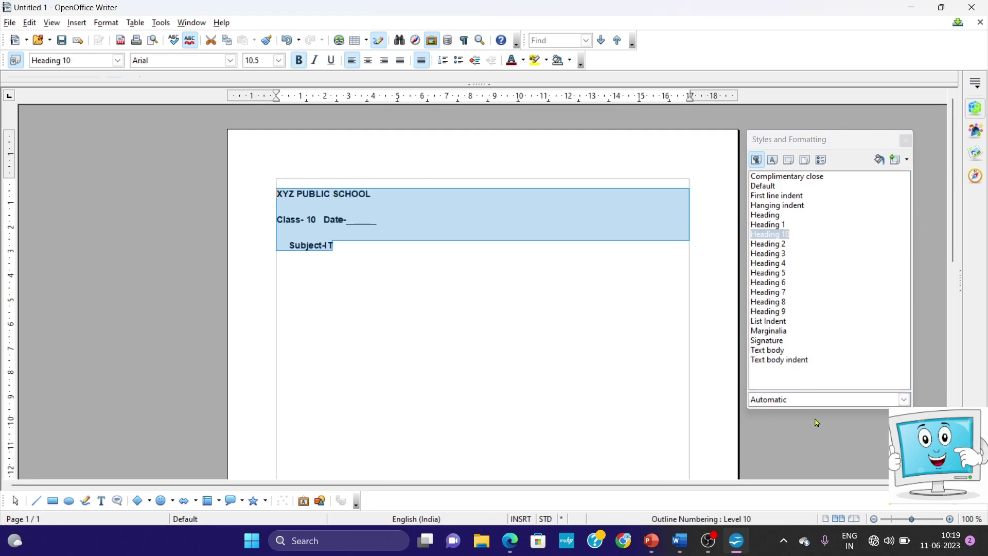
List all paragraph styles, apply Bibliography Heading to the three selected lines and centre them.
left_click(826, 400)
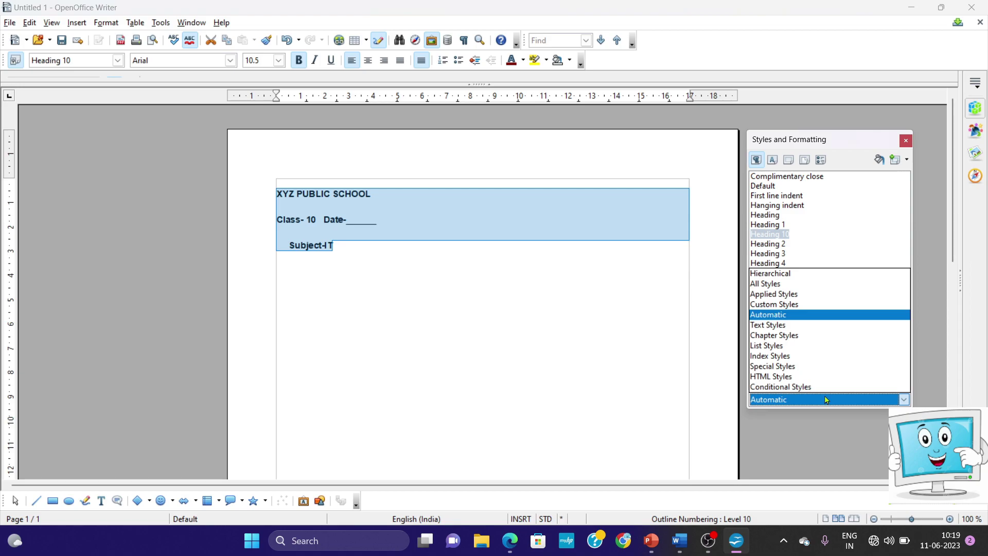
left_click(790, 285)
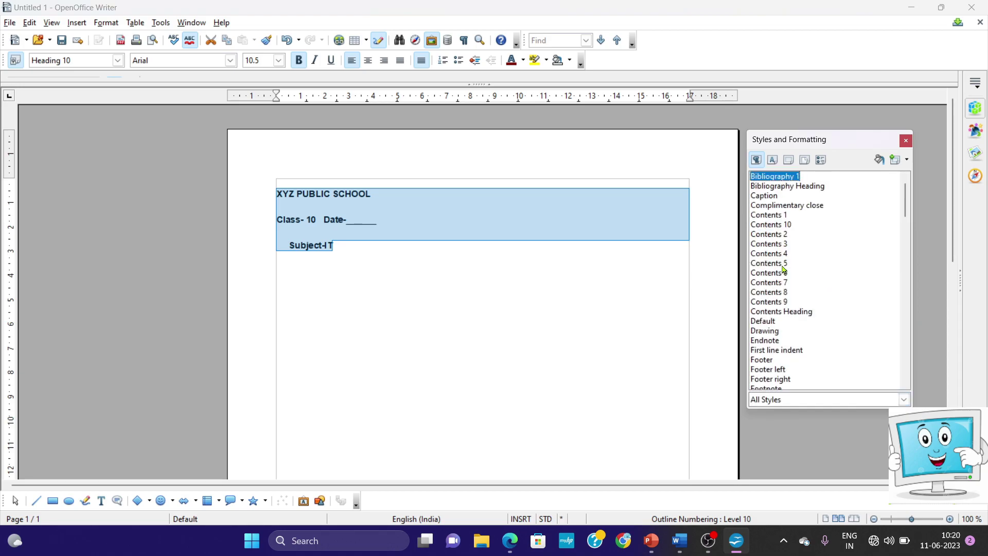
double_click(812, 187)
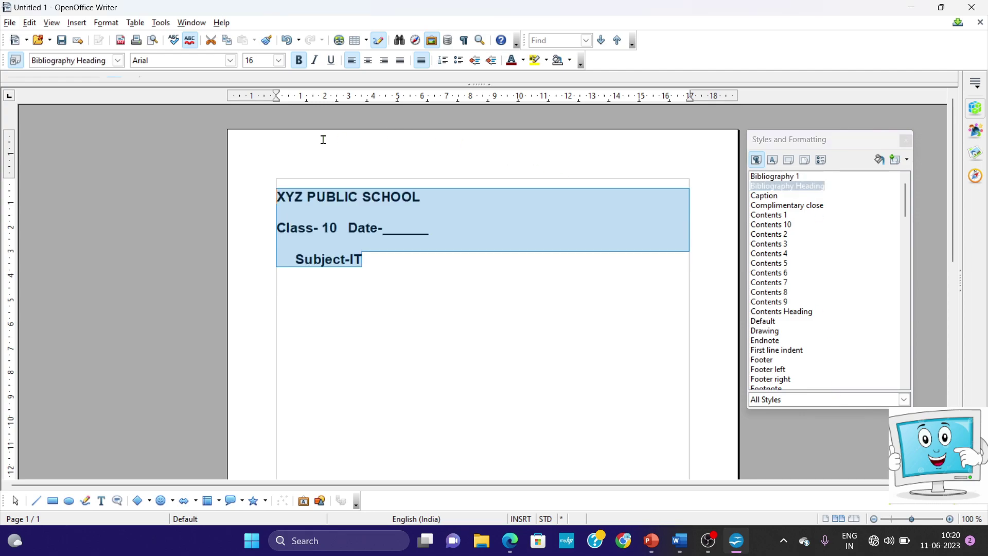
left_click(369, 65)
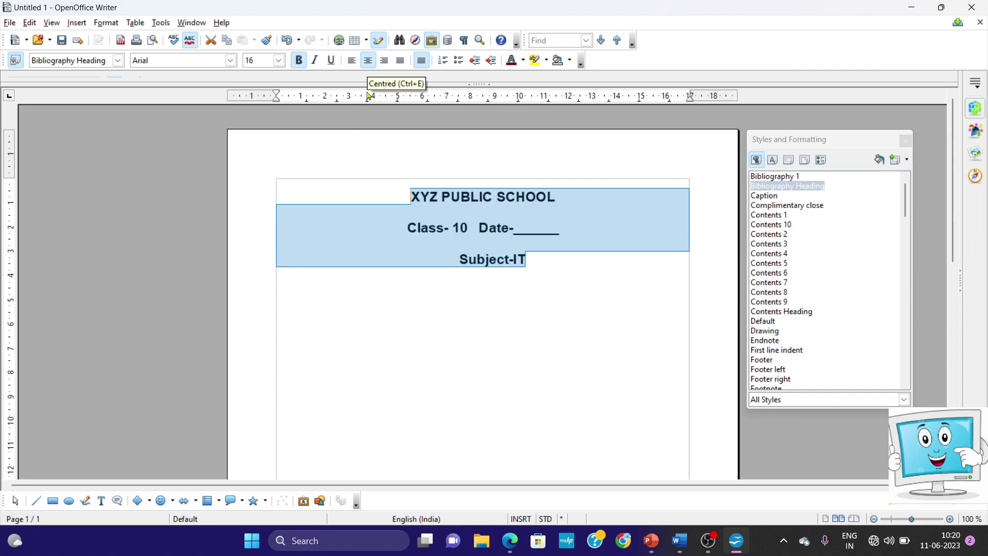
Insert the picture file dd3 from the Desktop at the start of the school name line.
left_click(302, 199)
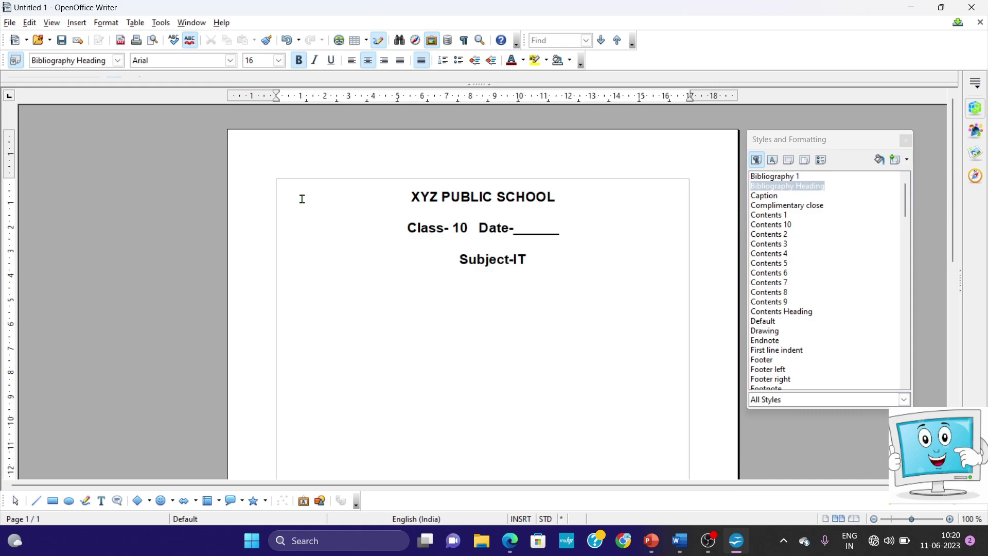
left_click(77, 23)
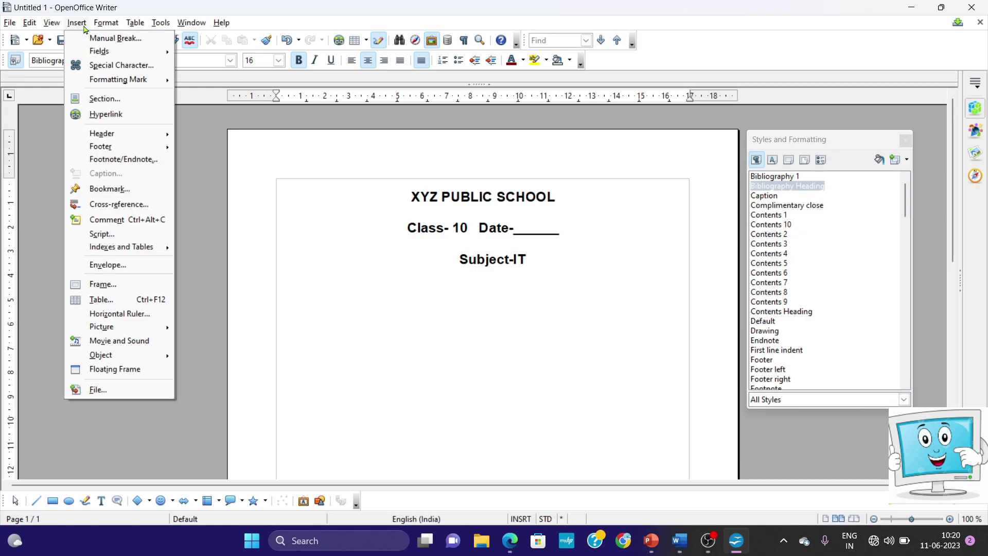
mouse_move(109, 330)
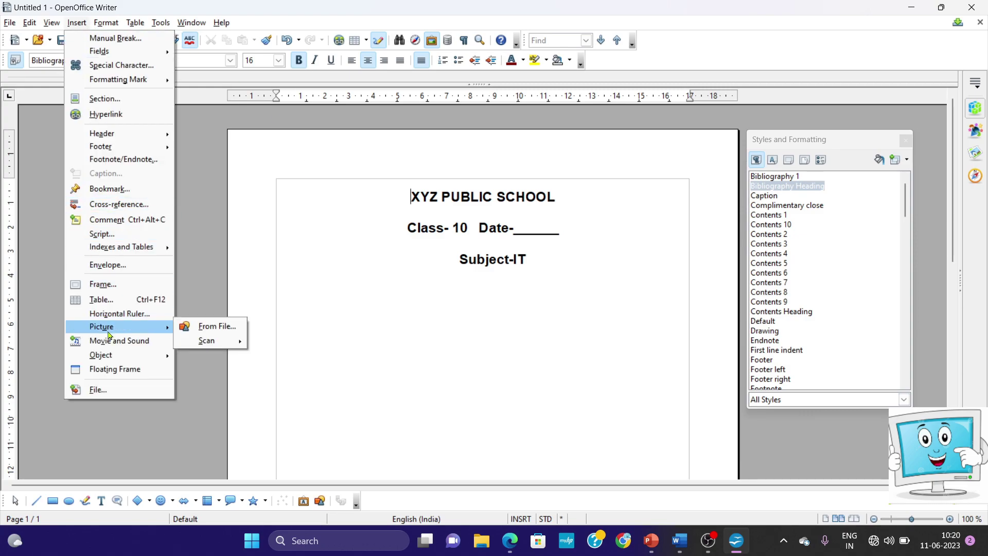
left_click(222, 328)
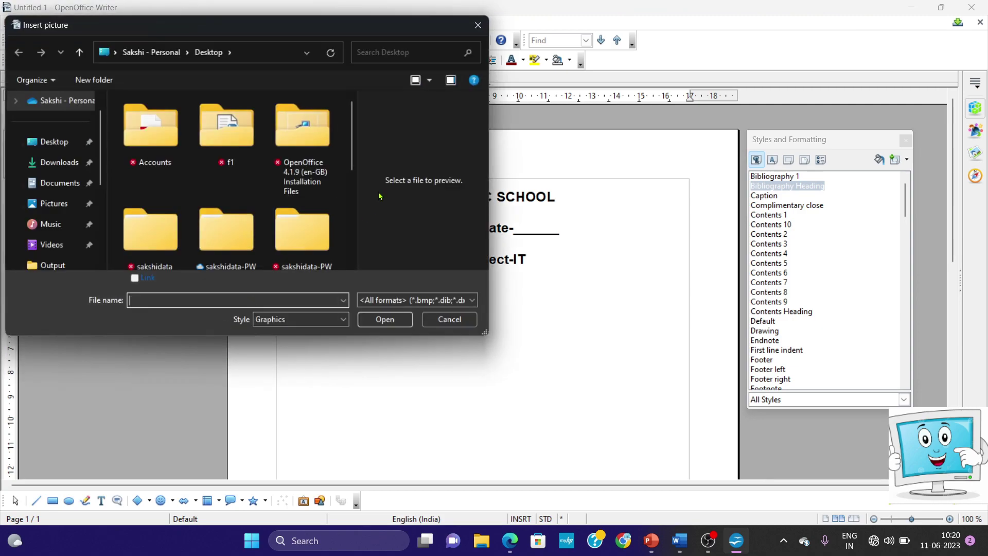
scroll(352, 142, "down", 3)
left_click(314, 156)
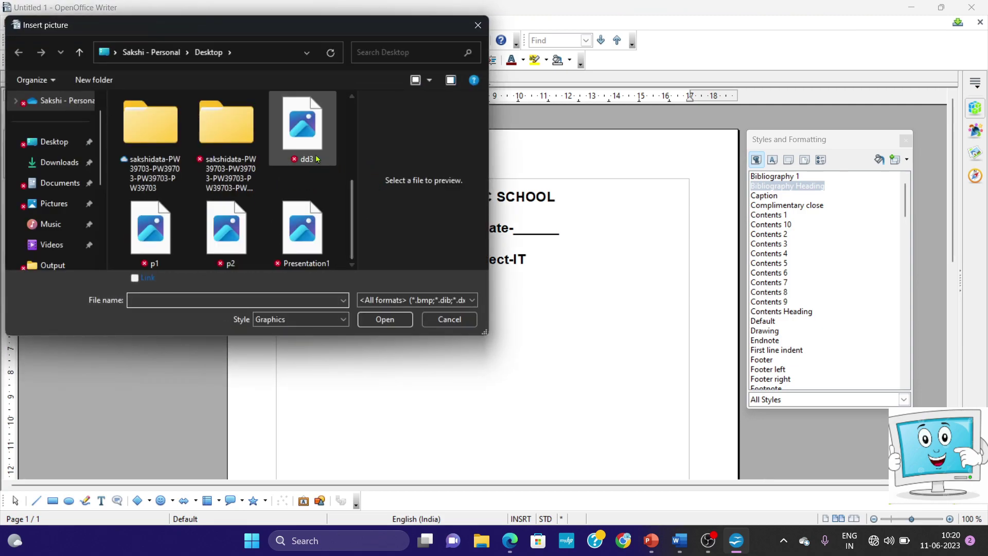
double_click(311, 151)
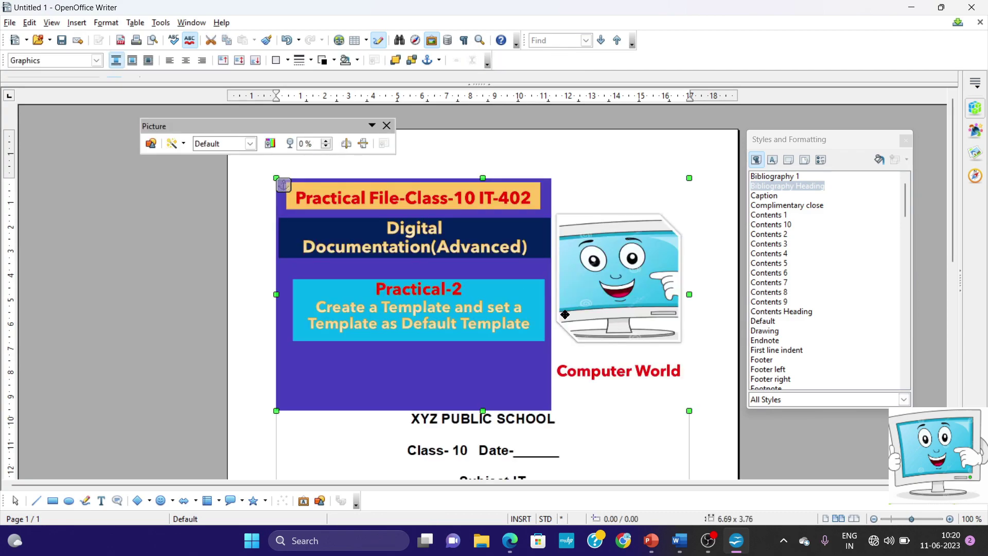
Shrink the inserted picture to about 1.6 by 1.4 inches and align it to the left margin.
left_click_drag(410, 418, 567, 476)
left_click(476, 240)
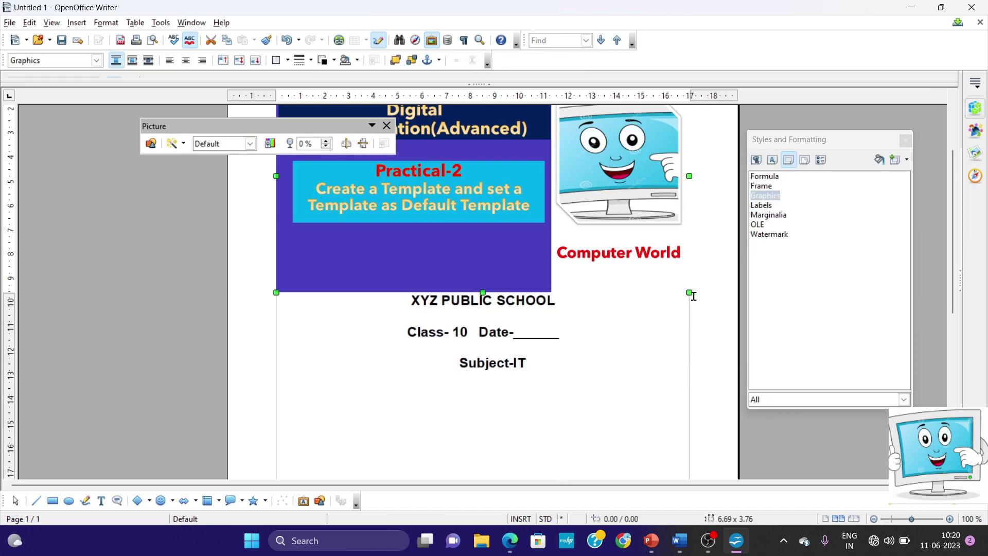
left_click_drag(688, 292, 375, 214)
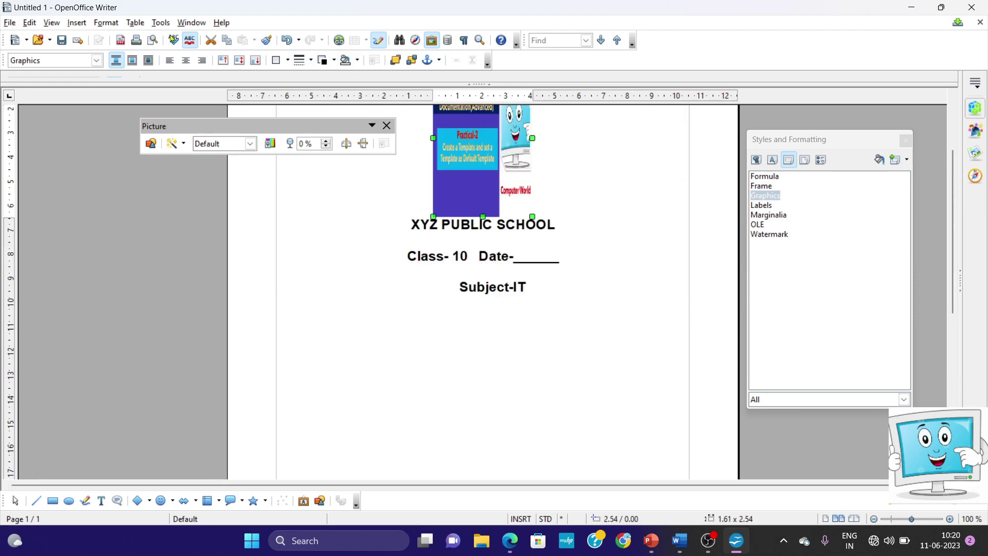
left_click(168, 60)
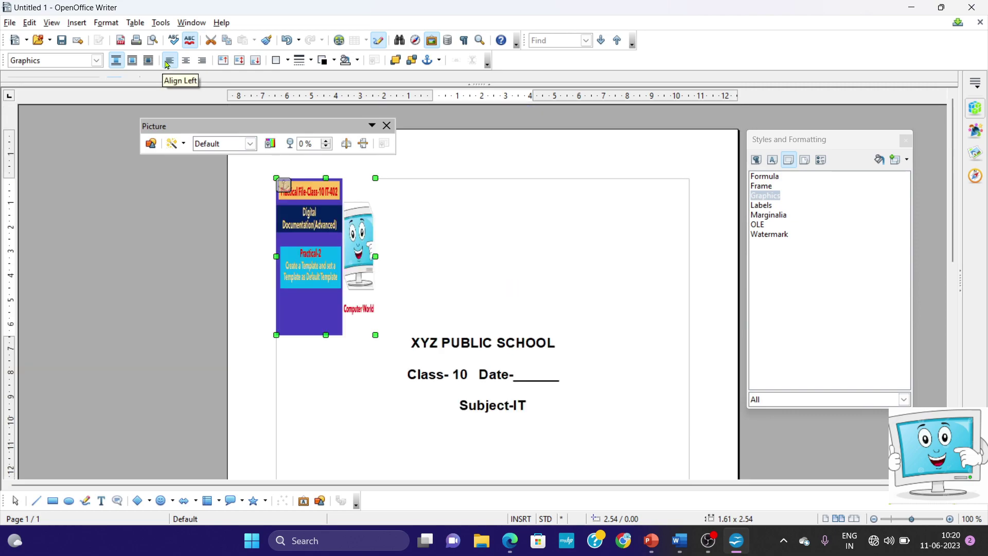
left_click_drag(326, 335, 326, 265)
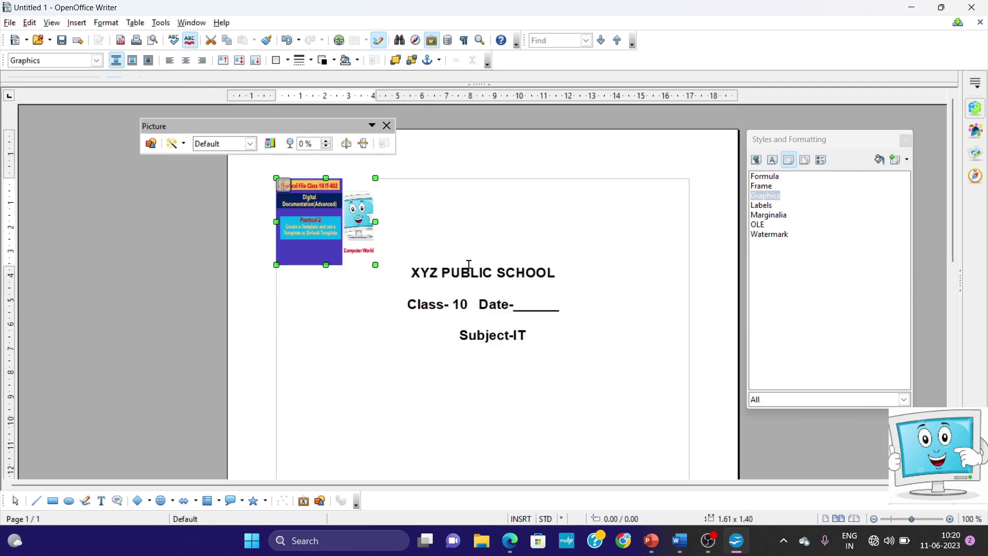
Set the picture's text wrapping to Page Wrap.
right_click(331, 221)
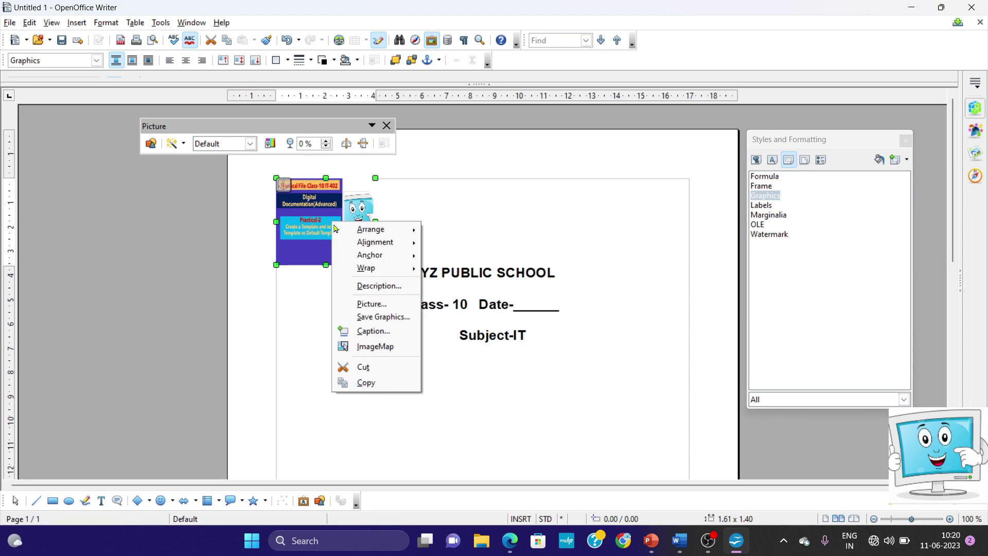
mouse_move(407, 268)
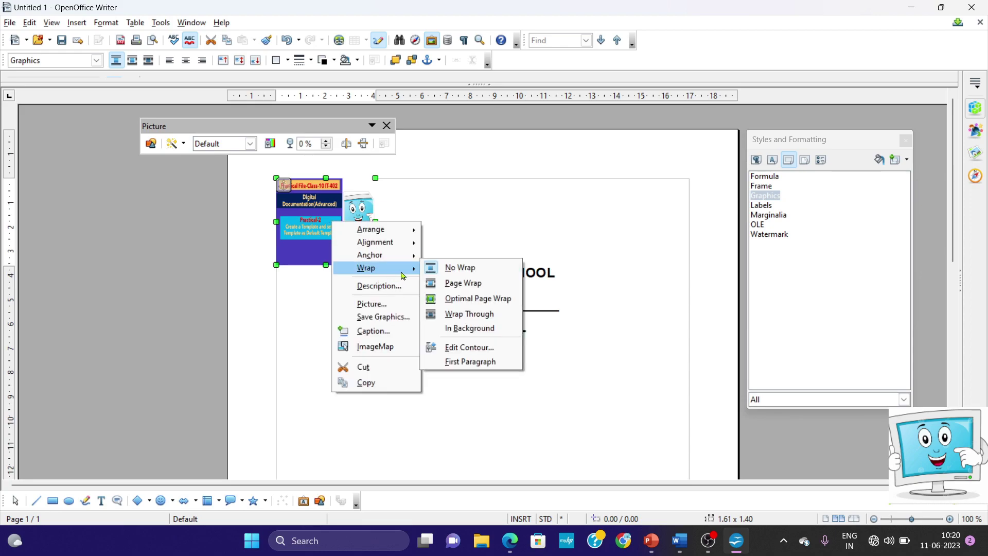
left_click(475, 281)
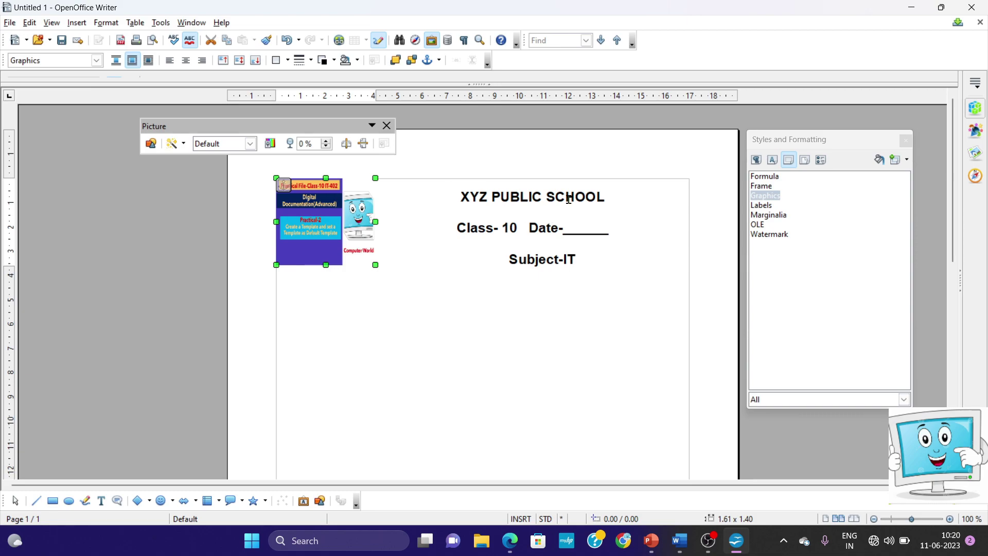
Reduce the wrapped picture to a small logo about 2 cm wide and 2 cm high.
left_click(325, 267)
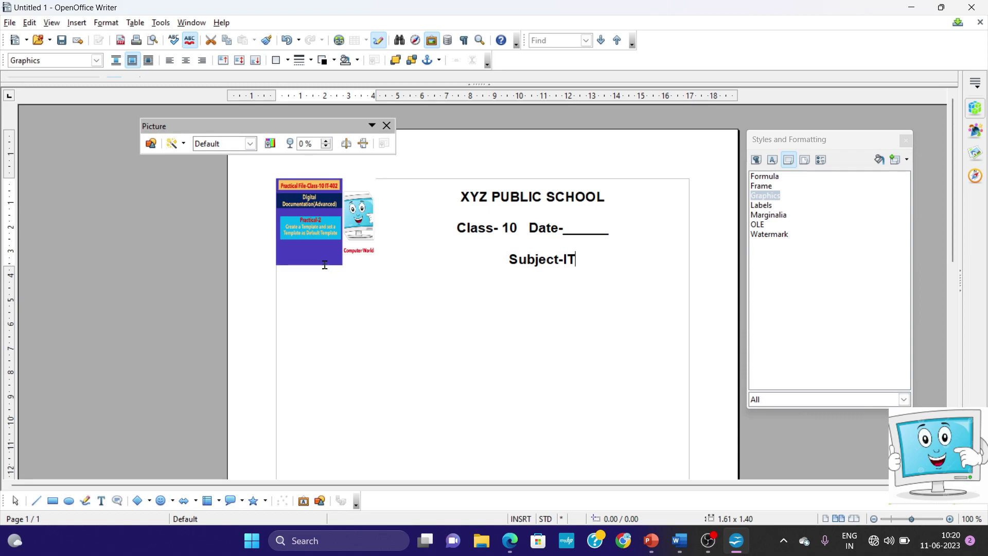
left_click(342, 224)
left_click_drag(332, 234, 331, 226)
left_click_drag(374, 201, 324, 202)
Set the font size of the "XYZ PUBLIC SCHOOL" line to 24.
left_click_drag(432, 196, 591, 198)
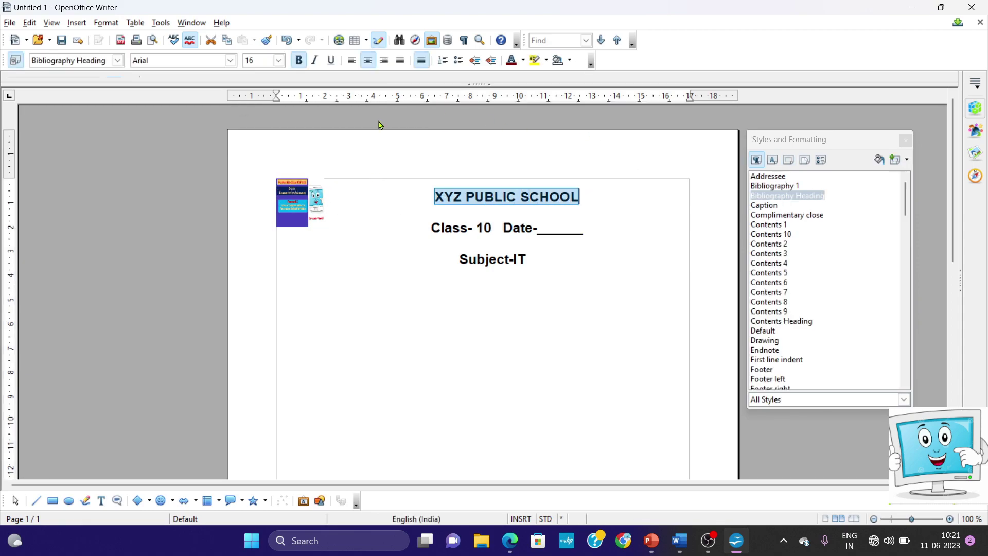
left_click(278, 60)
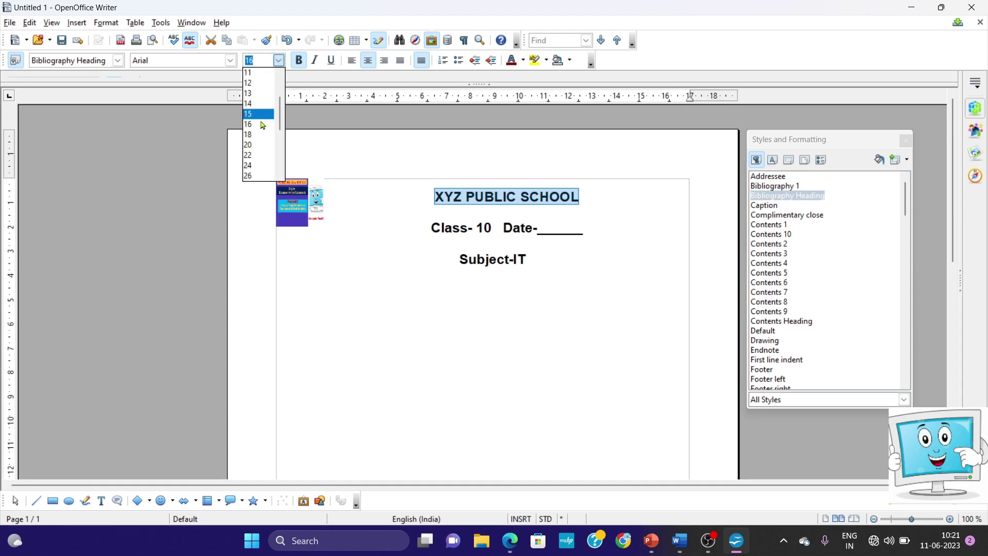
left_click(257, 165)
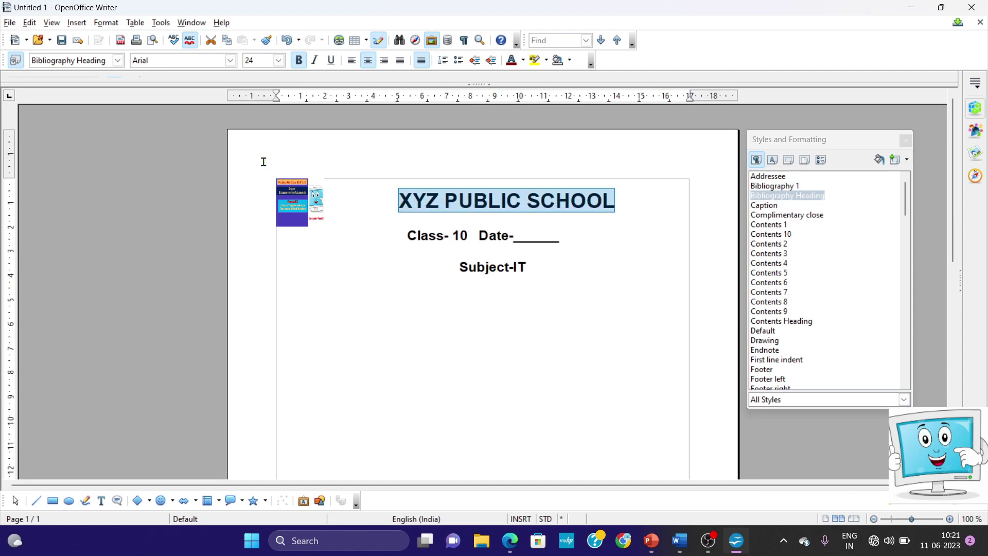
left_click(409, 239)
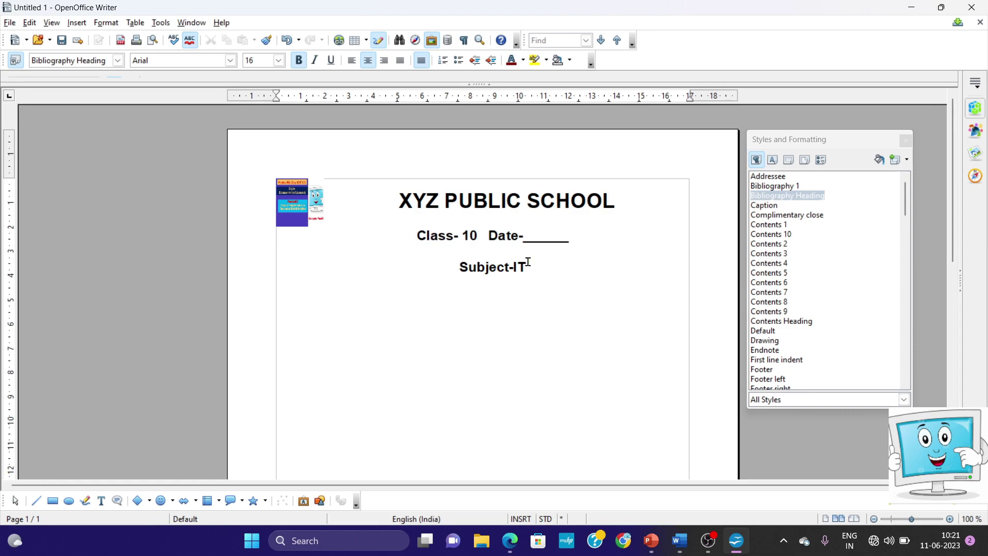
Close Styles and Formatting and add a black 3.00 pt double-line box border around the page.
left_click(906, 142)
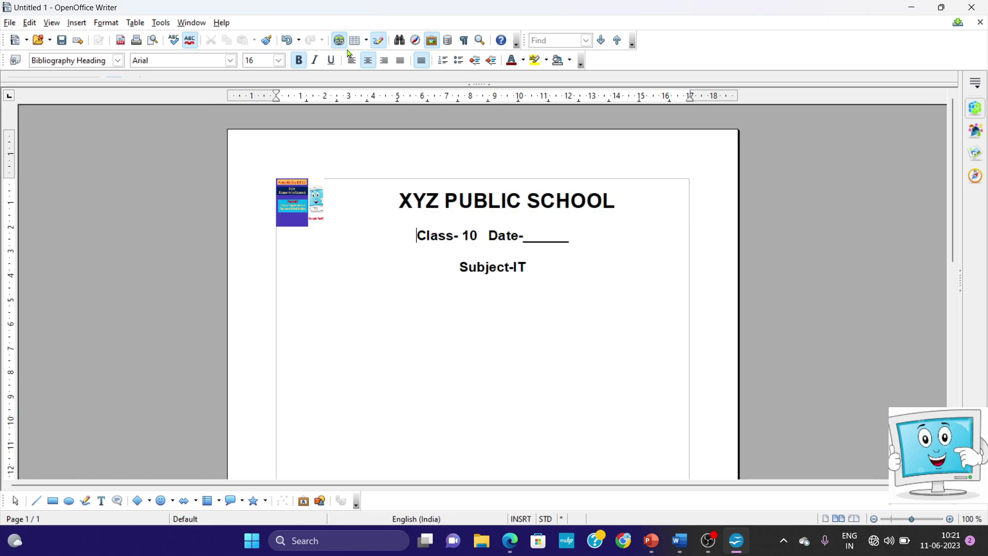
left_click(106, 23)
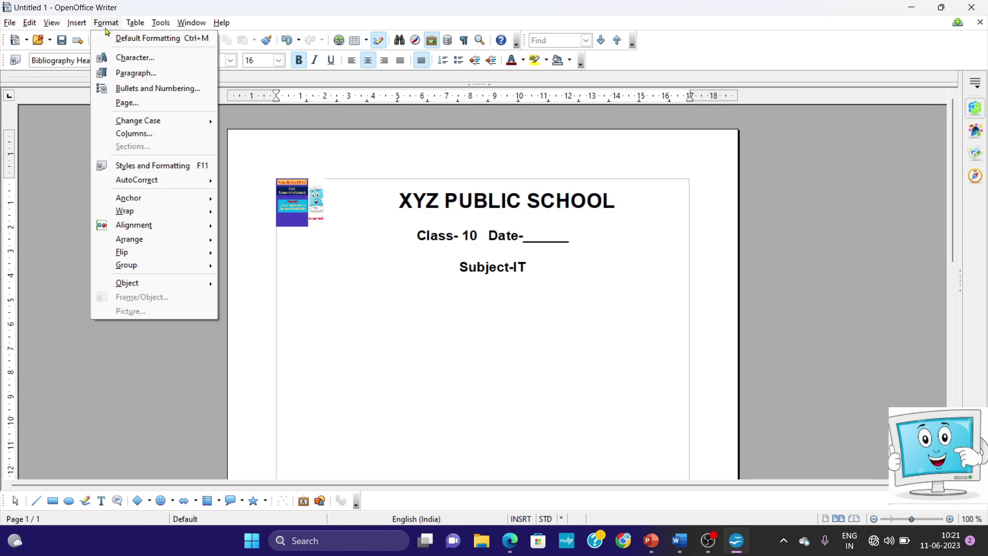
left_click(134, 102)
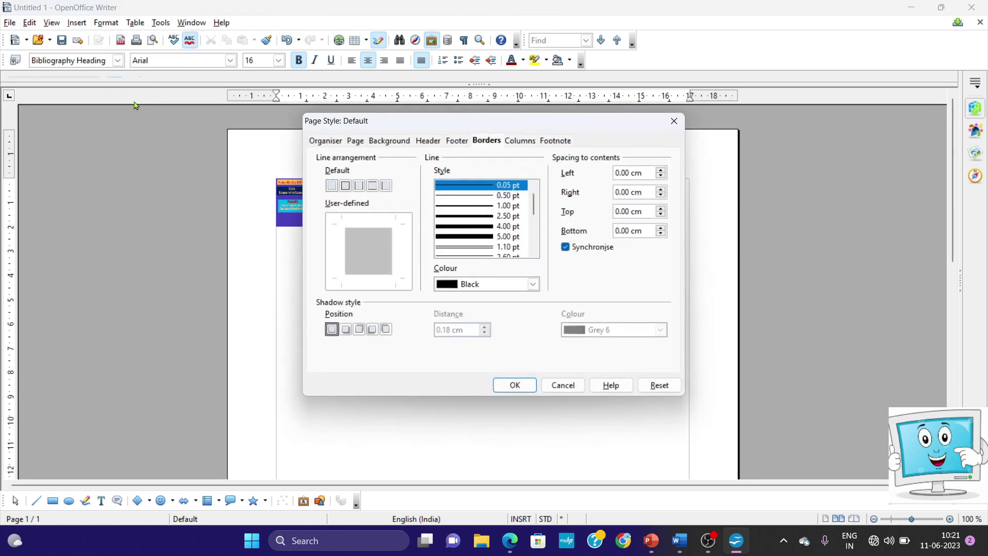
left_click(348, 190)
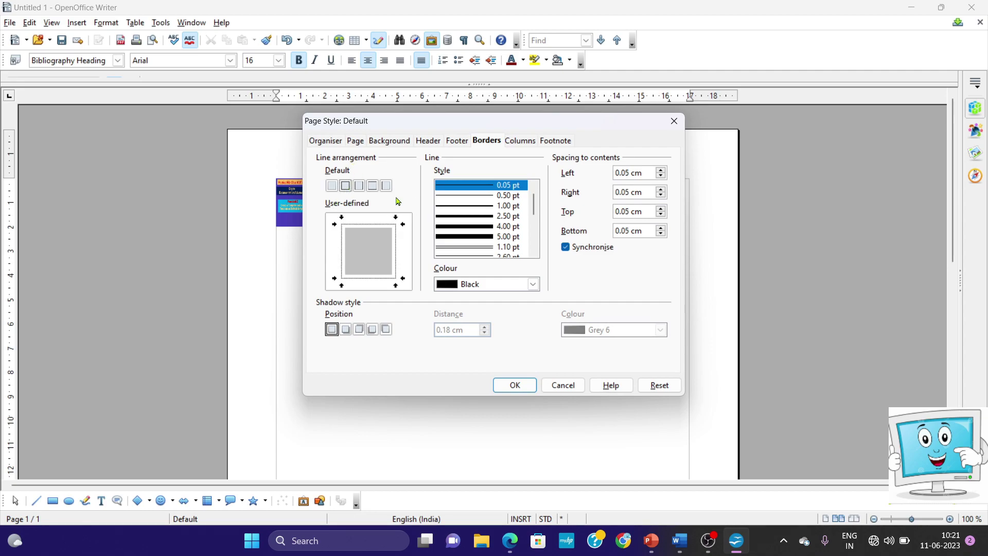
left_click_drag(534, 202, 534, 219)
left_click(477, 227)
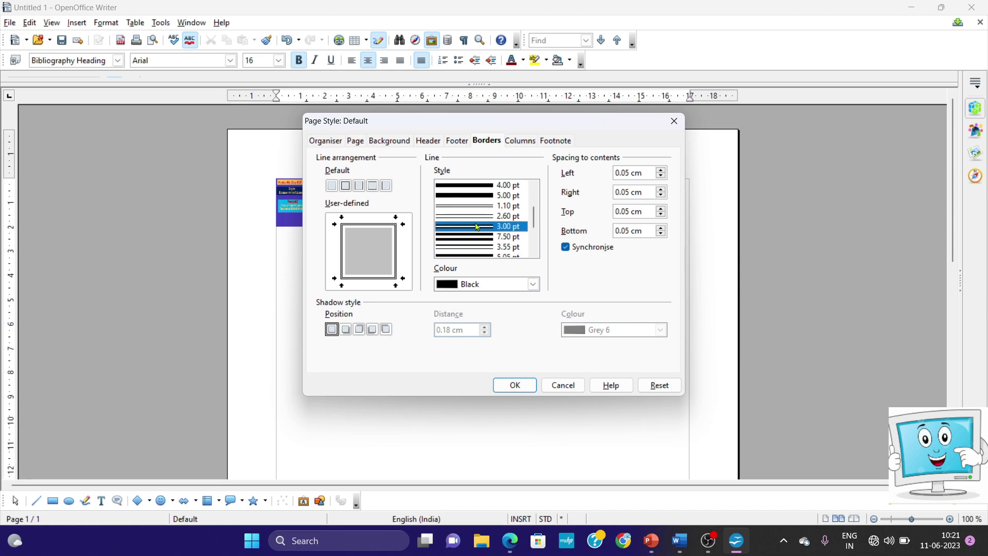
left_click(516, 385)
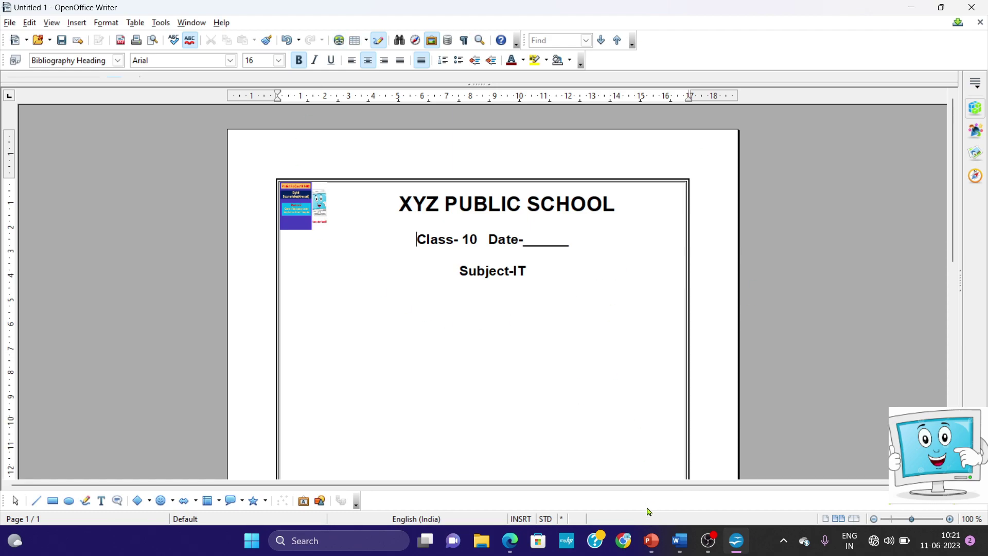
Check the template instructions in the Word document, and capture a screenshot of the school document's bordered page.
left_click(679, 540)
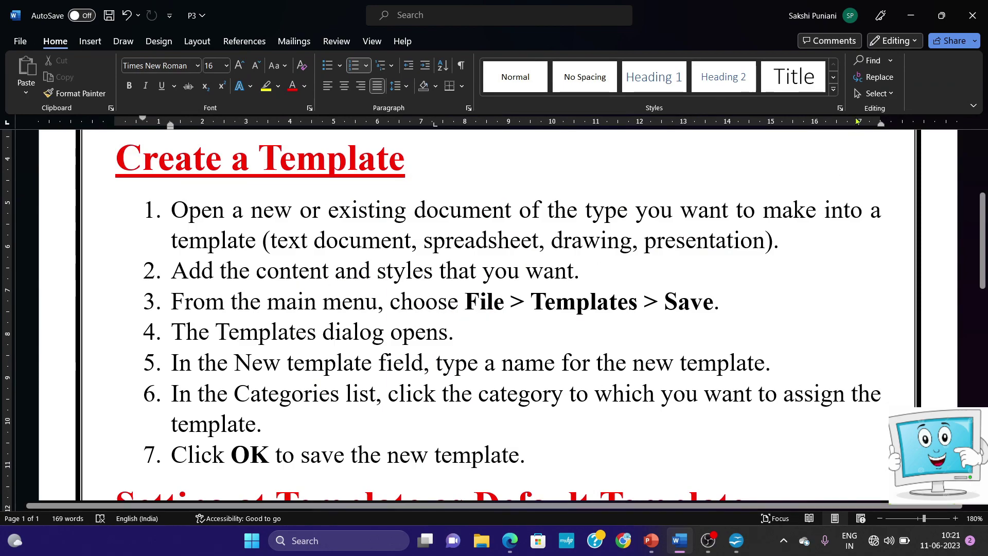
left_click(911, 11)
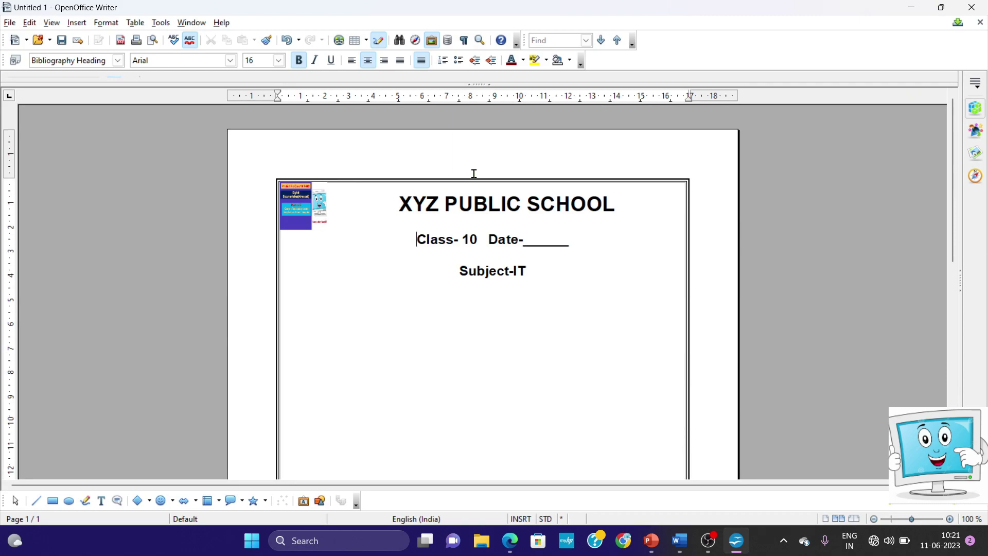
key("super+shift+s")
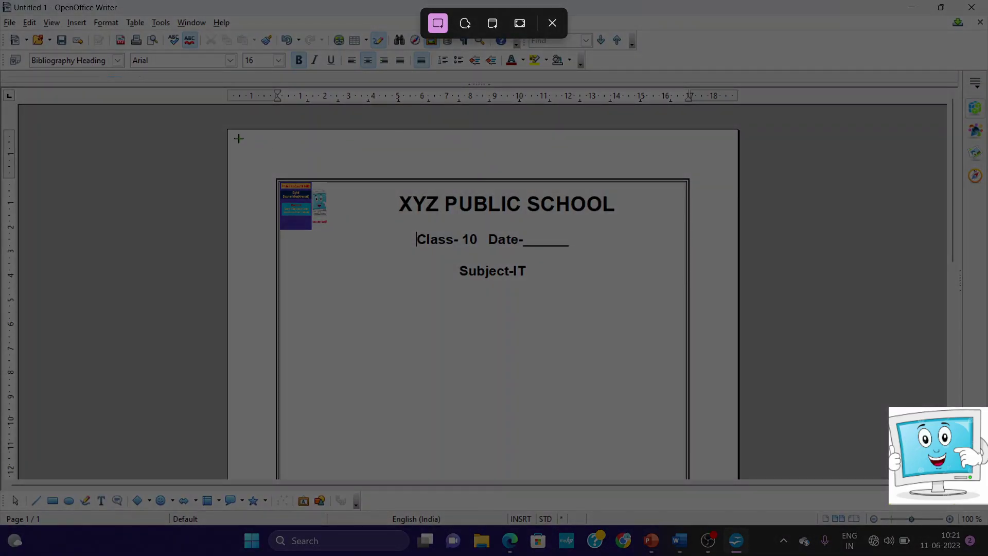
left_click_drag(231, 136, 734, 389)
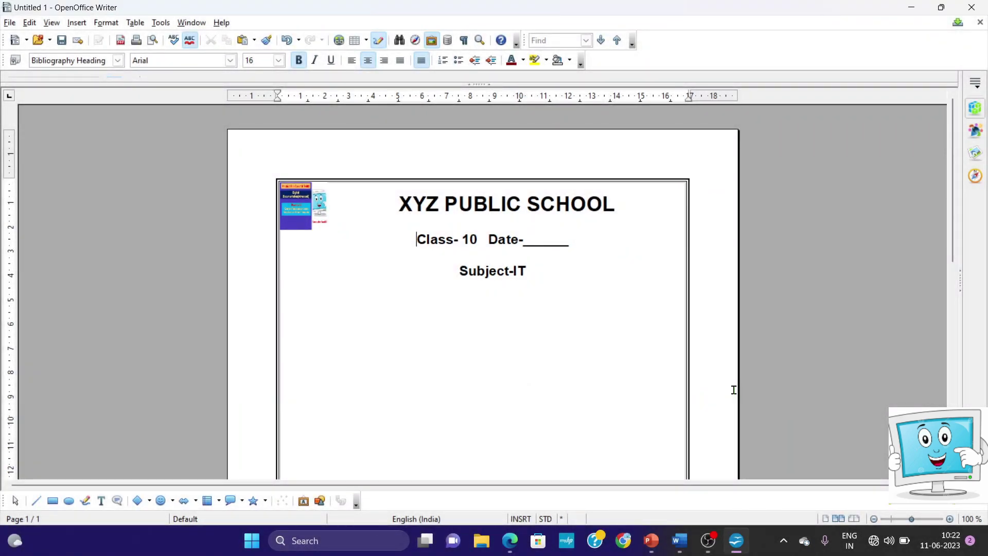
Switch to Word, paste the screenshot on an unnumbered line below instruction 2, and shrink it to about 9 cm wide.
left_click(678, 540)
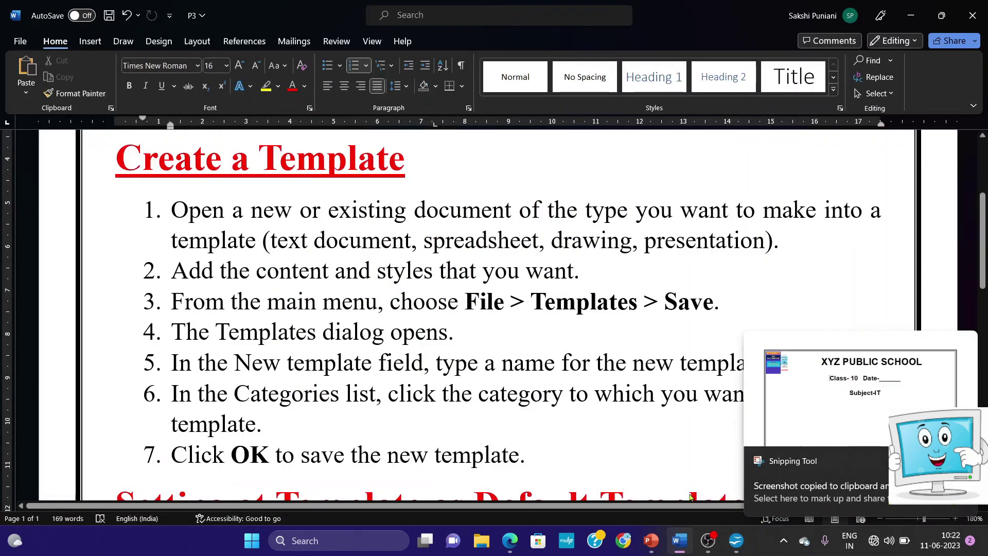
left_click(608, 270)
key("Return")
key("BackSpace")
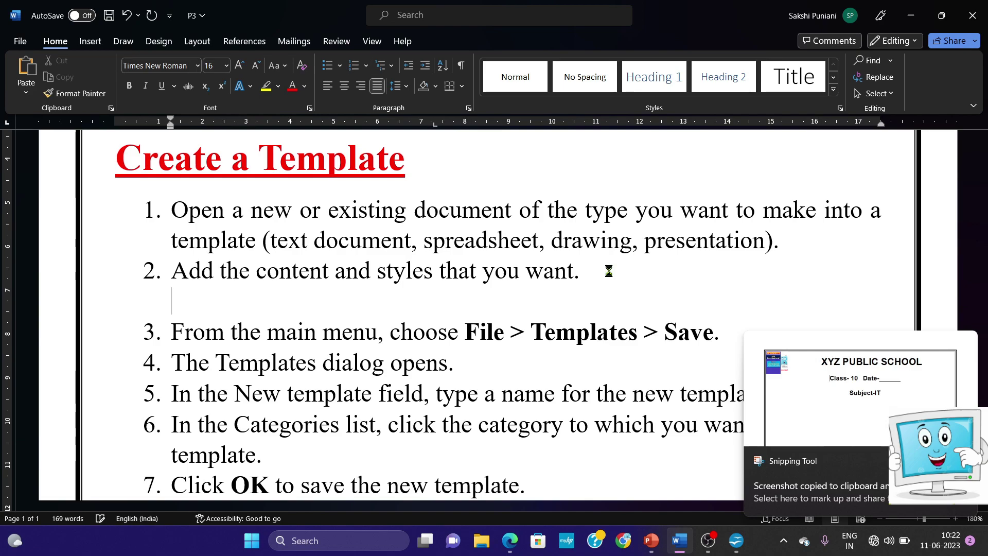
key("ctrl+v")
left_click(869, 411)
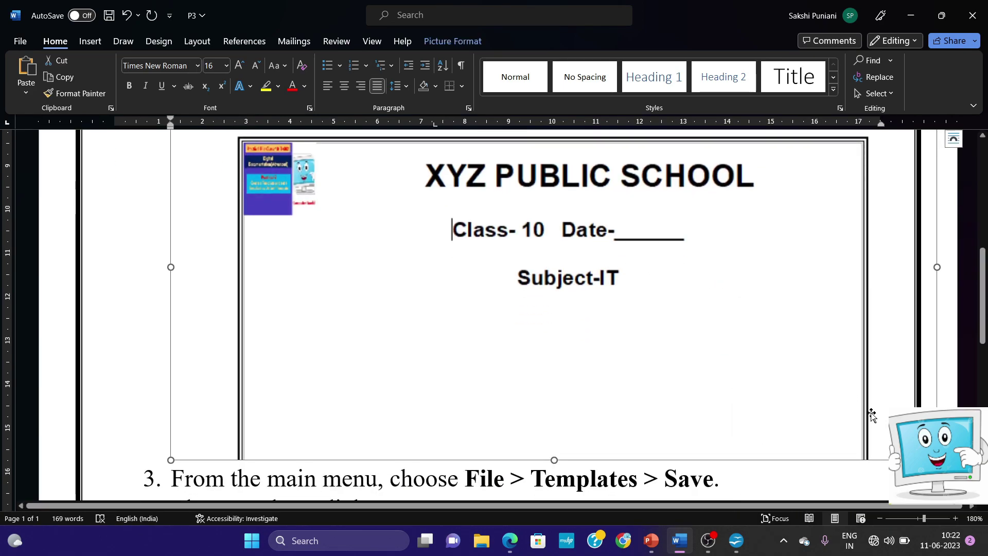
left_click_drag(937, 460, 532, 273)
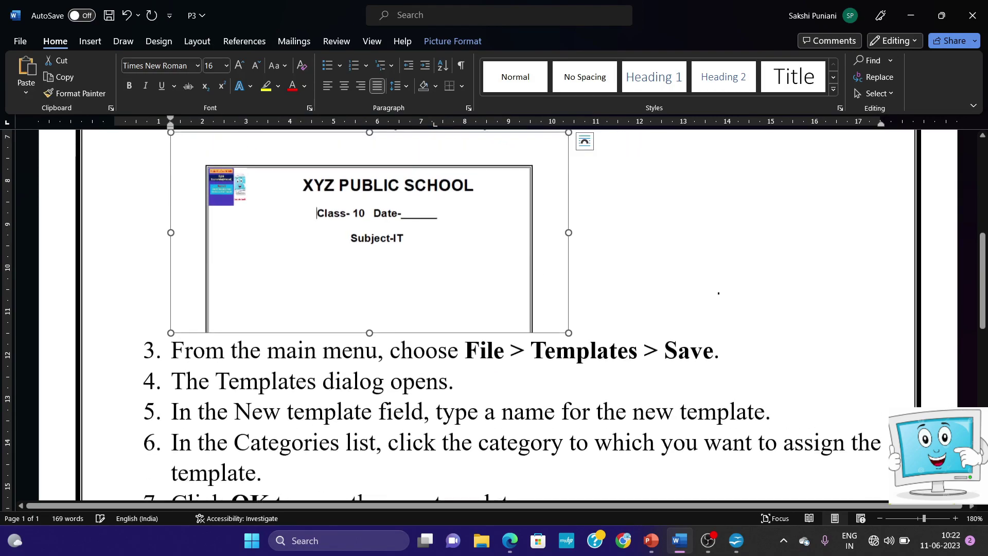
Add an empty unnumbered line below instruction 3, "From the main menu, choose File > Templates > Save.".
left_click(722, 354)
key("Return")
key("BackSpace")
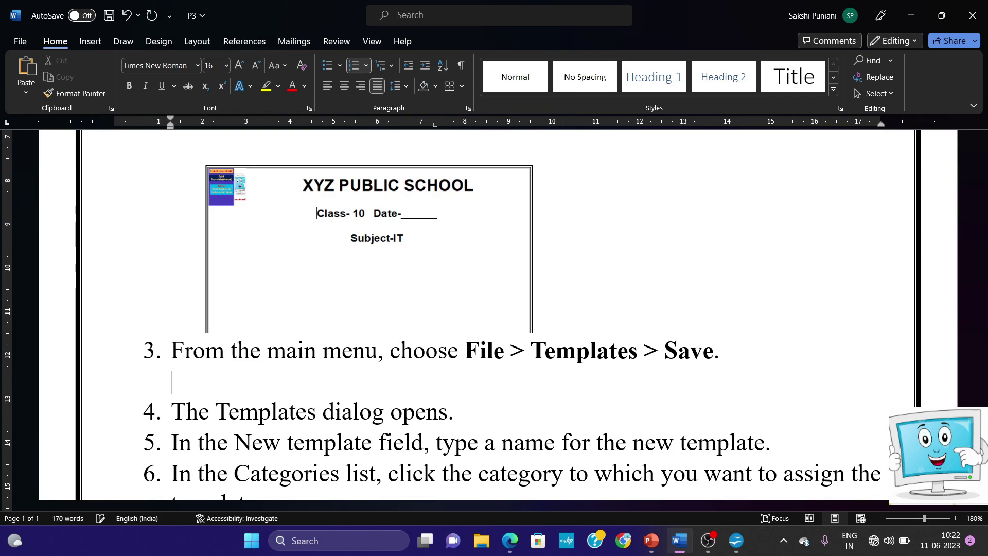
Switch to OpenOffice Writer and capture a screenshot of the expanded File menu with the Templates submenu showing its Save command.
left_click(734, 549)
left_click(11, 23)
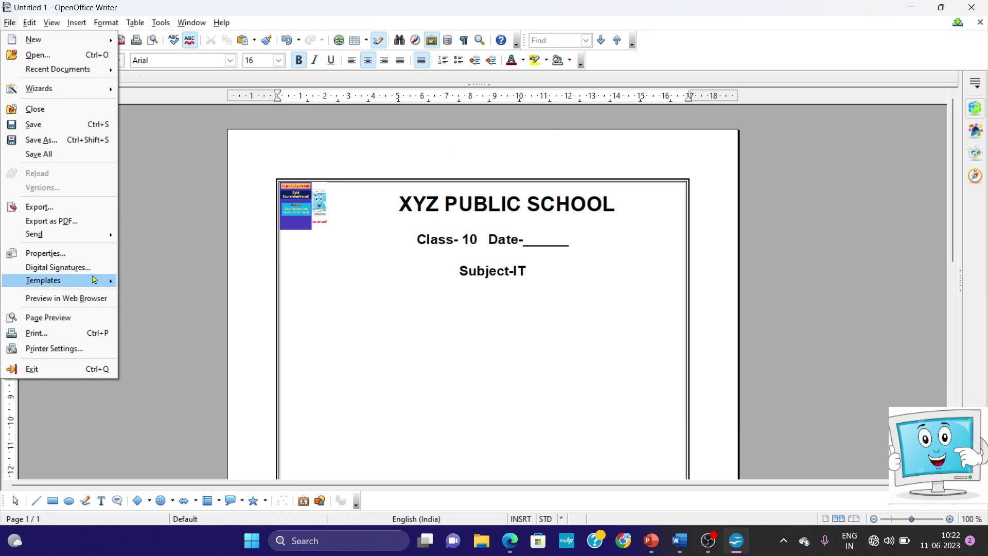
mouse_move(101, 282)
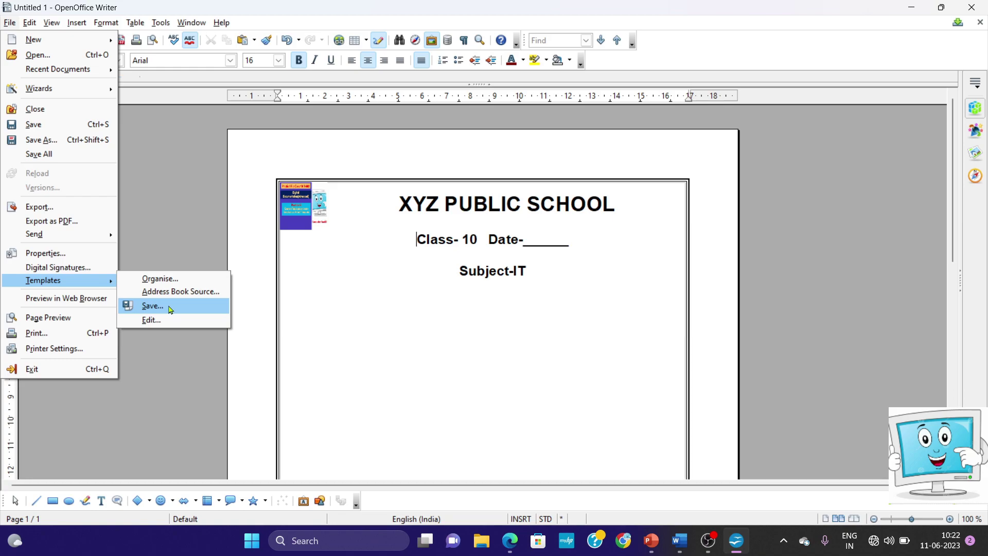
key("super+shift+s")
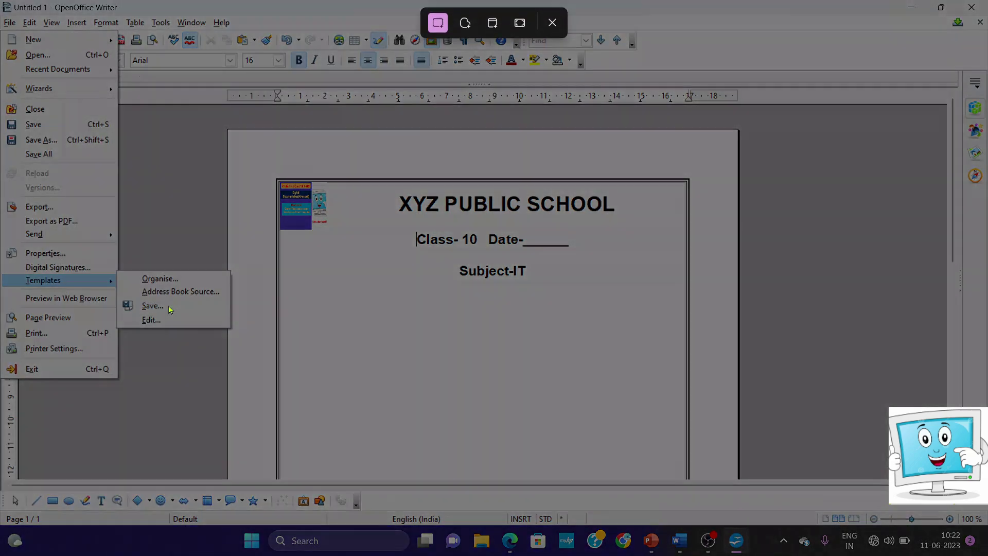
left_click_drag(4, 16, 239, 400)
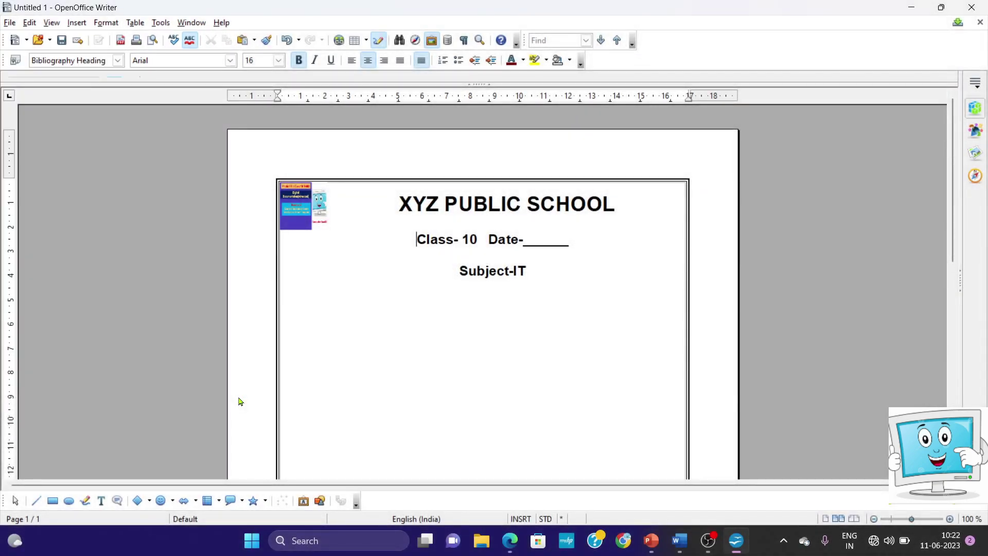
Switch to Word and paste the menu screenshot on the empty line below instruction 3.
left_click(680, 543)
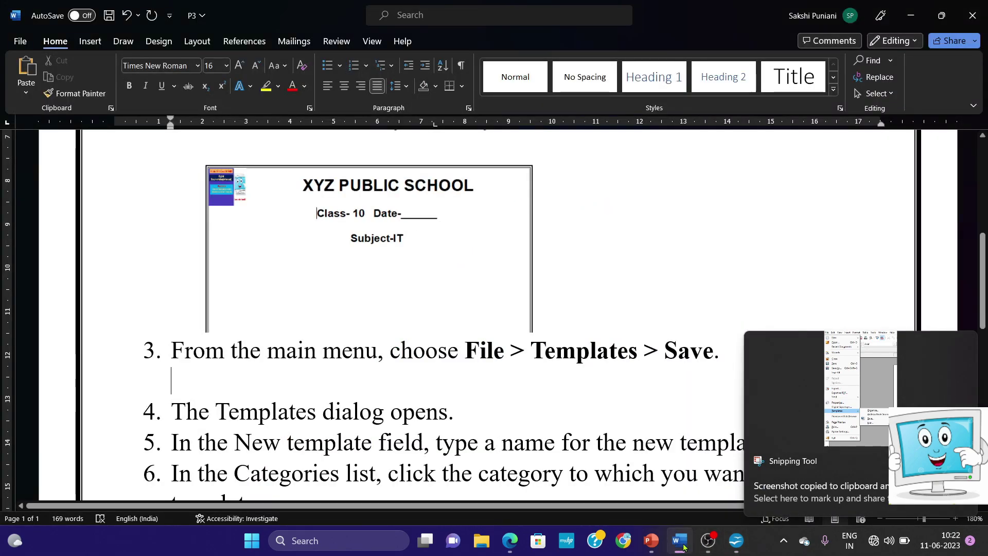
key("ctrl+v")
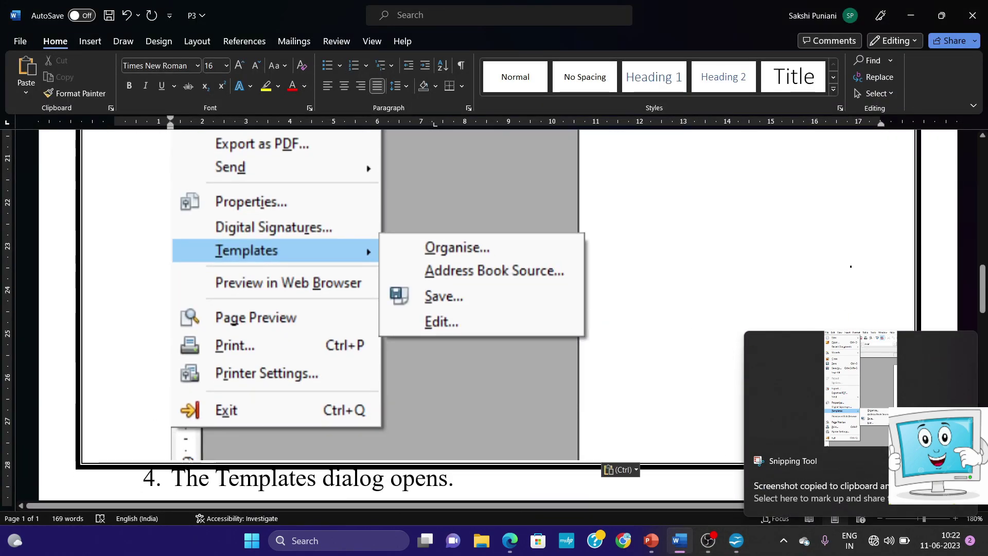
left_click_drag(983, 271, 983, 228)
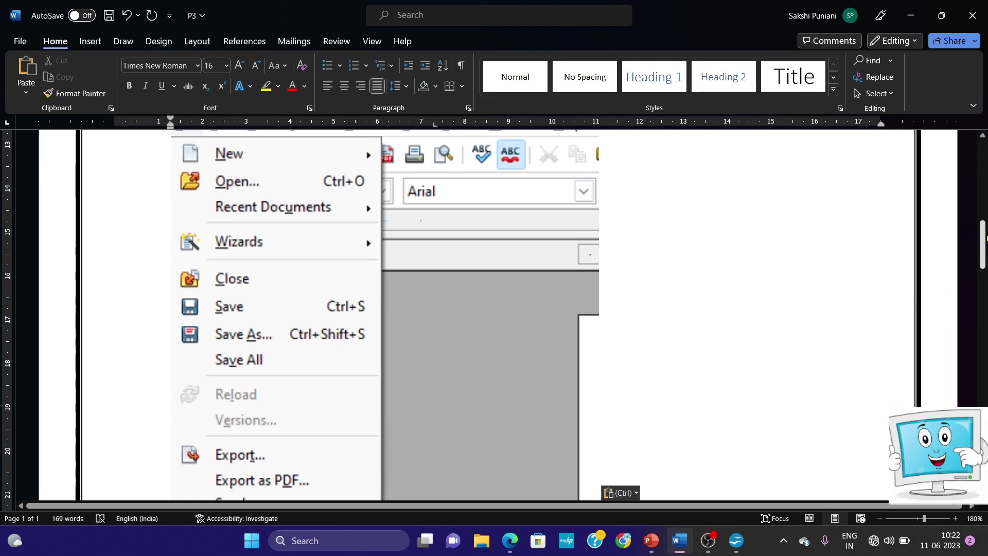
Circle File and the Templates submenu's Save command on the pasted screenshot with the red pen.
left_click(123, 41)
left_click(151, 72)
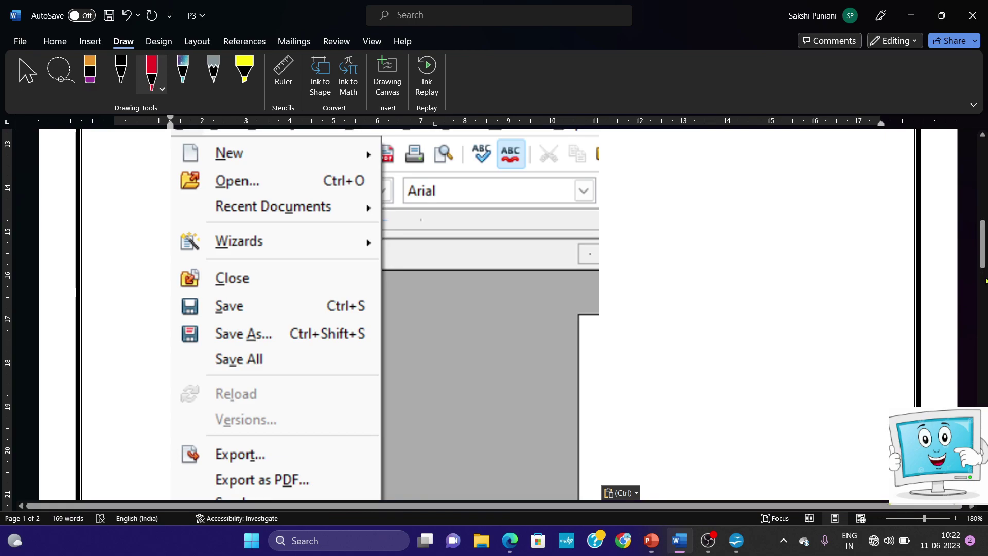
left_click_drag(983, 249, 984, 233)
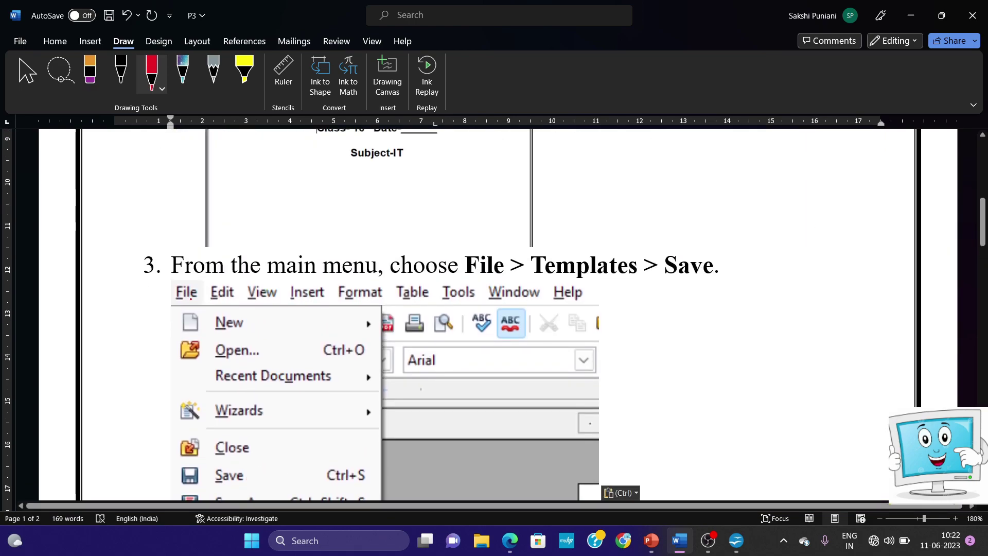
mouse_move(200, 282)
left_mouse_down()
mouse_move(163, 295)
mouse_move(208, 301)
mouse_move(186, 280)
left_mouse_up()
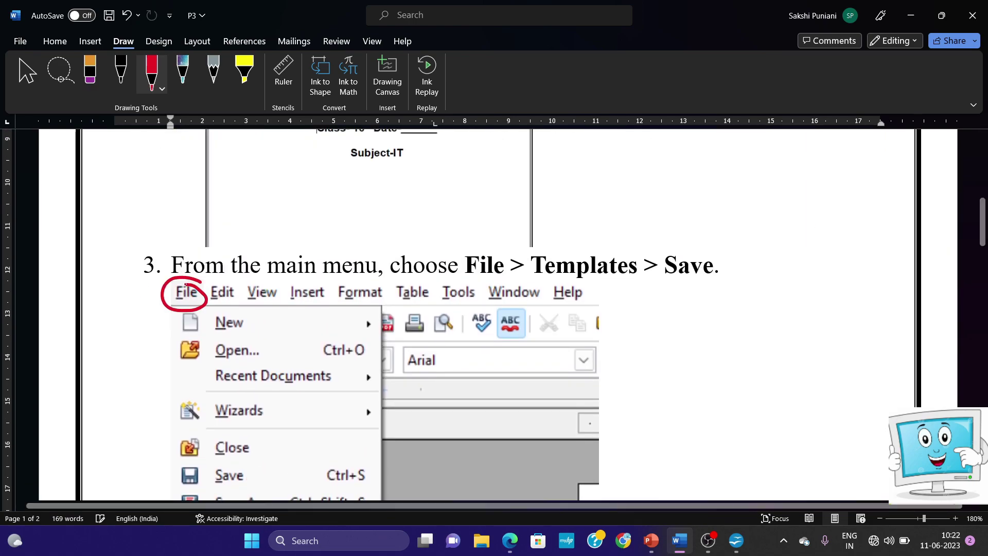
left_click_drag(983, 223, 983, 291)
mouse_move(437, 261)
left_mouse_down()
mouse_move(452, 288)
mouse_move(456, 266)
left_mouse_up()
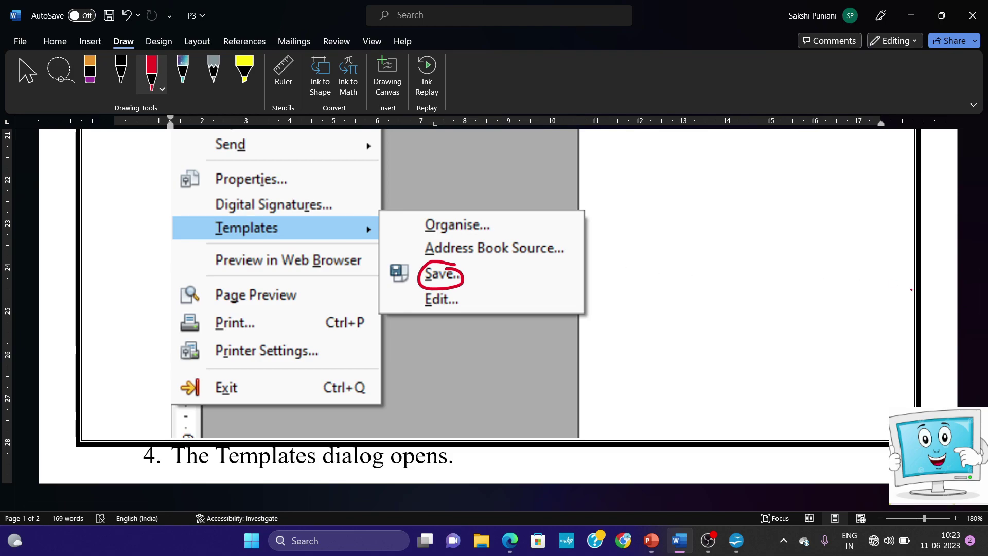
Stop inking and add an empty unnumbered line below instruction 4, "The Templates dialog opens.".
scroll(804, 276, "down", 5)
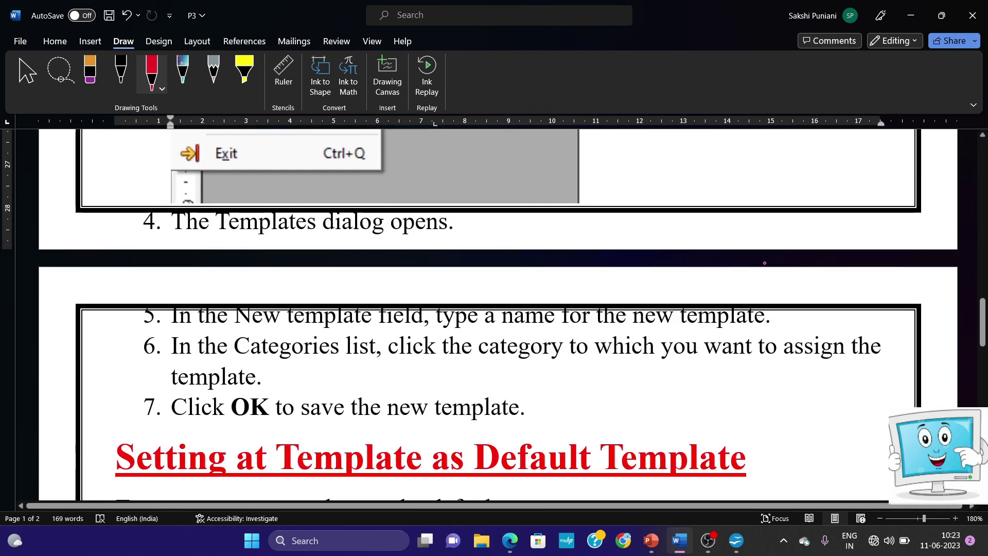
key("Escape")
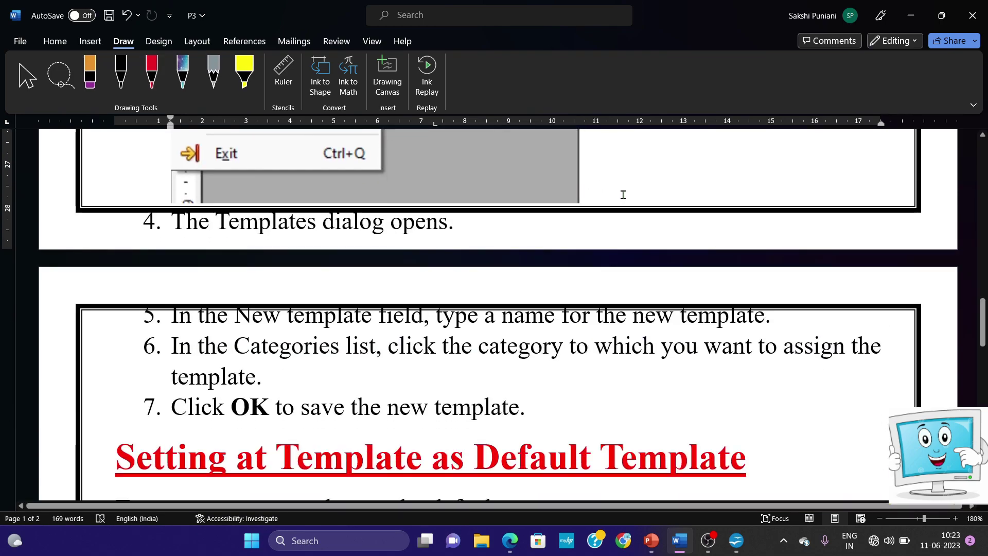
key("ctrl+z")
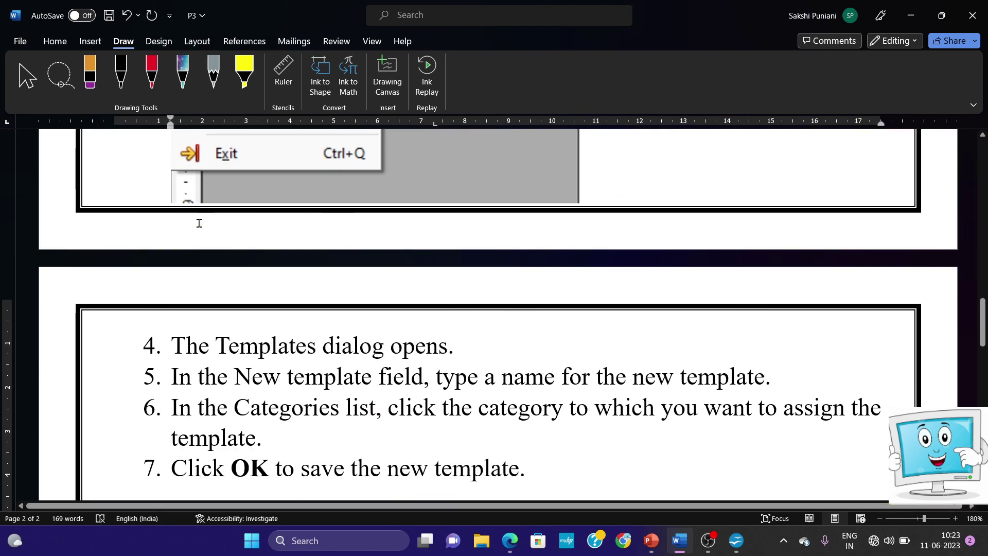
left_click(462, 345)
key("Return")
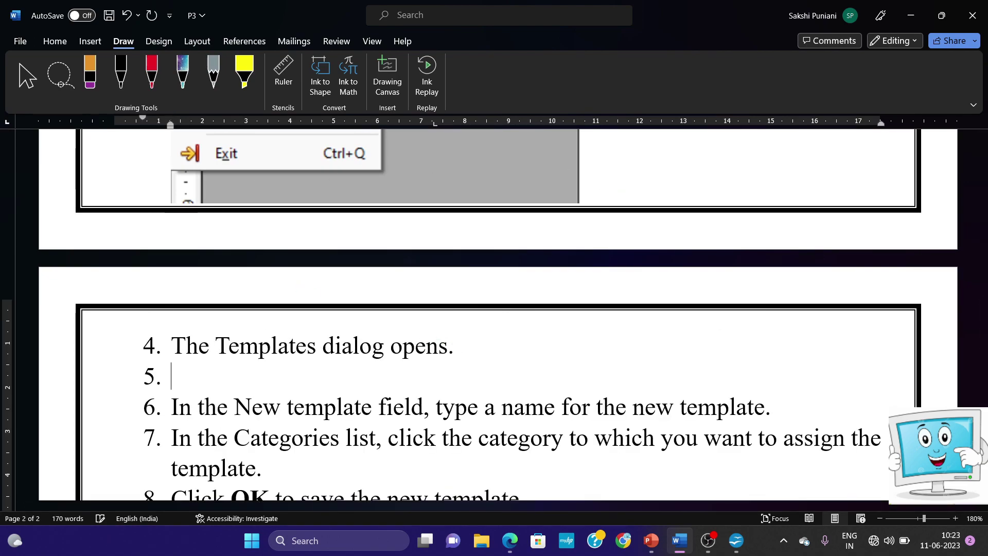
key("BackSpace")
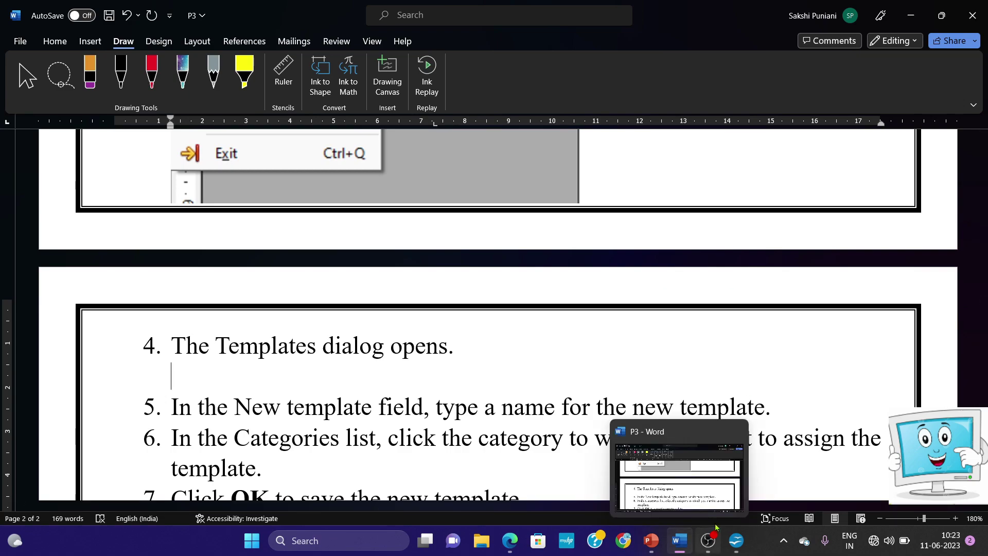
Switch to OpenOffice Writer, start saving the document as a template named QP in My Templates, and capture a screenshot of the dialog.
left_click(741, 541)
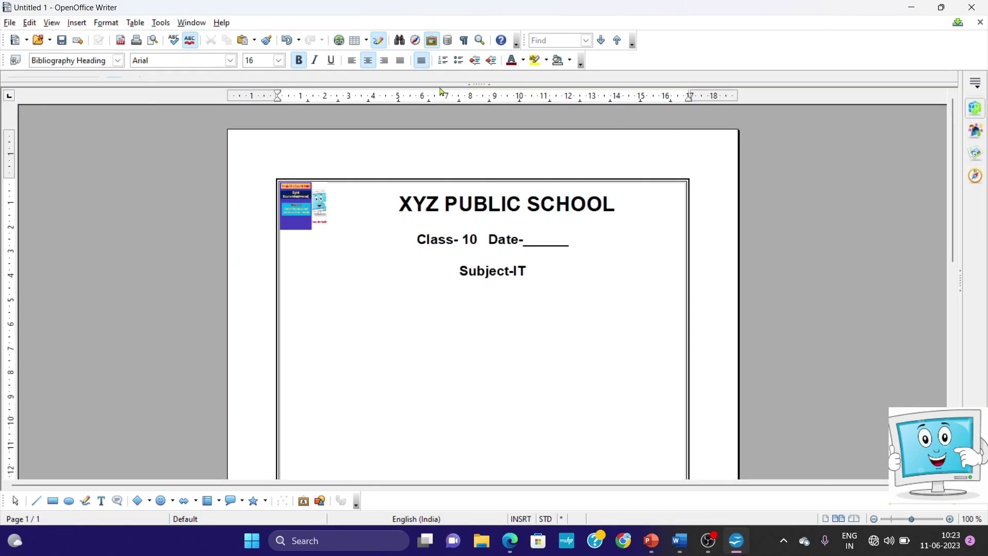
left_click(9, 23)
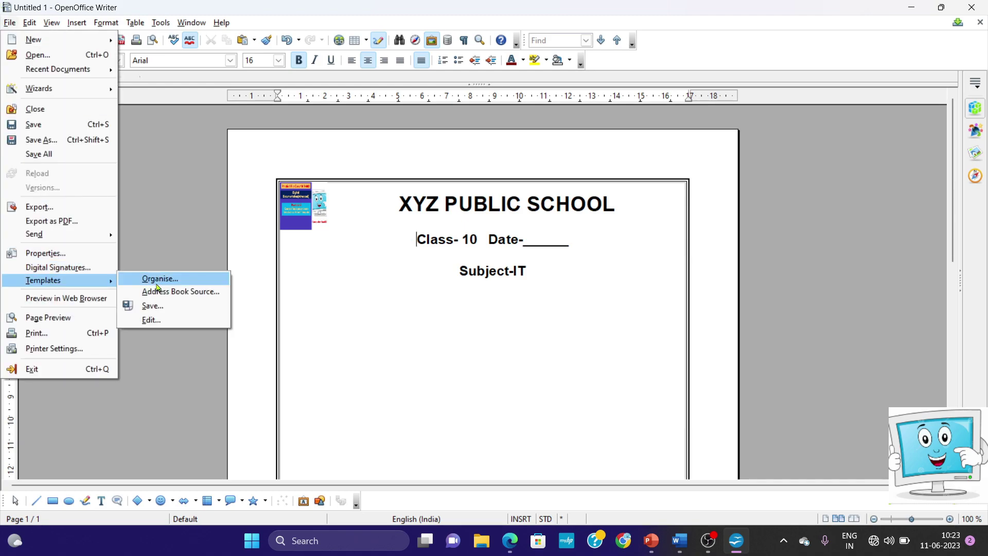
left_click(171, 315)
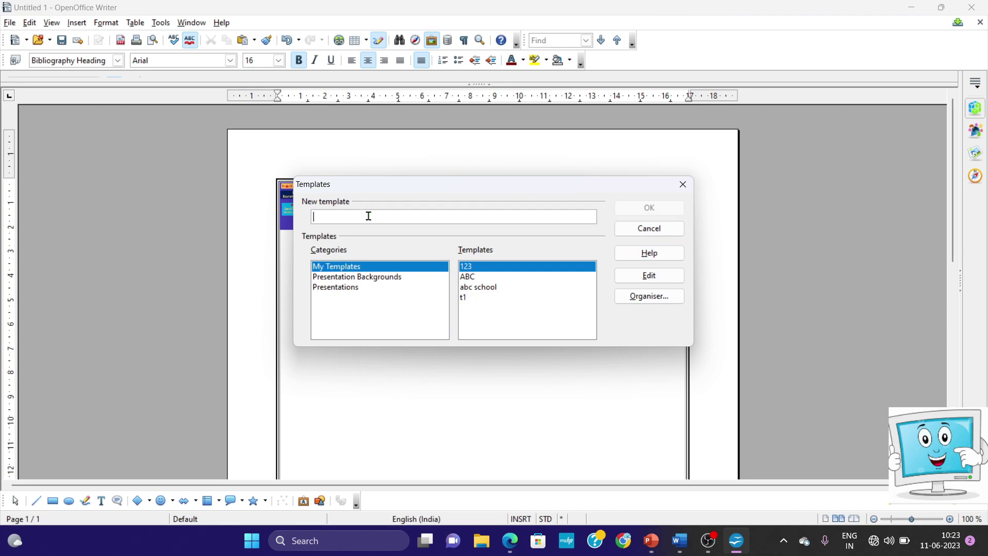
type("QP")
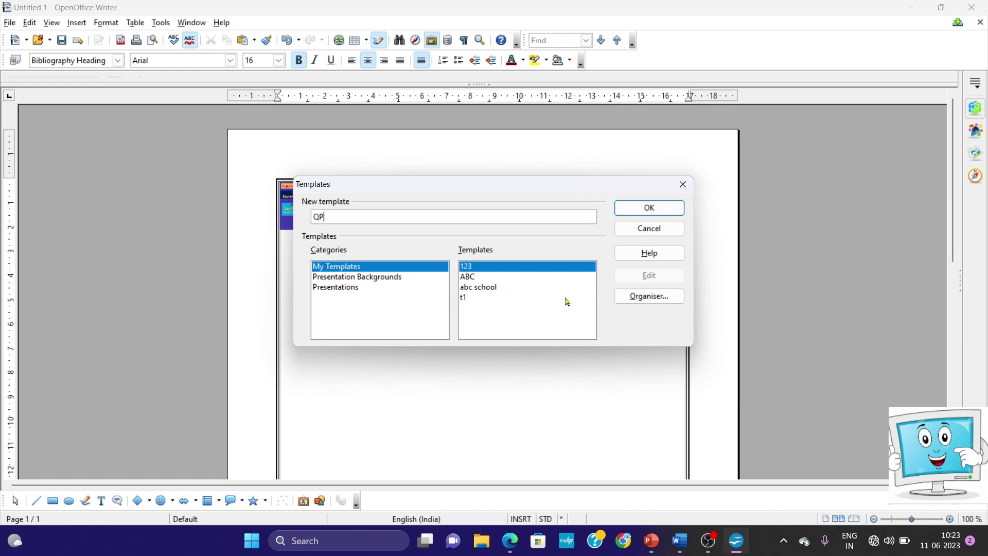
key("Print")
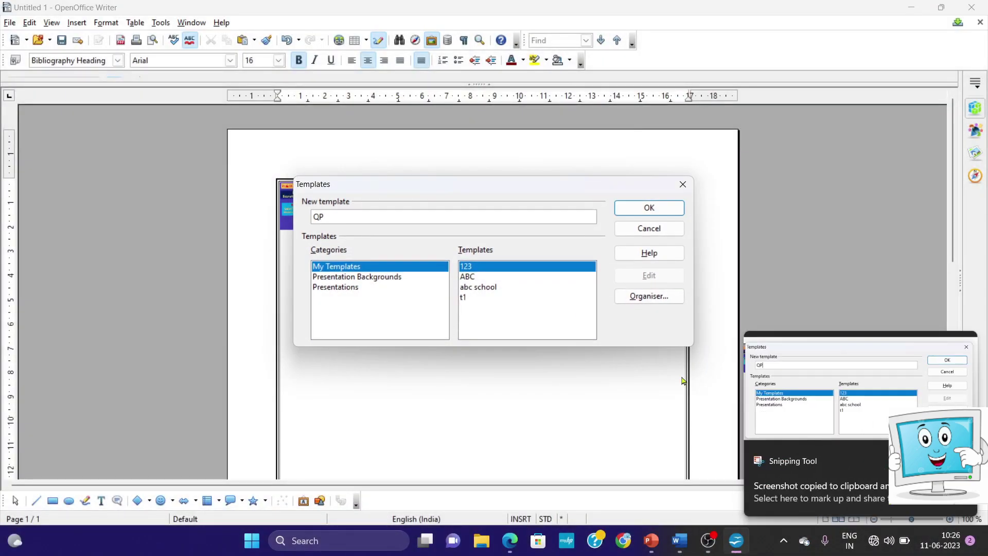
Switch to Word, paste the dialog screenshot below instruction 4, and shrink it to about 6 cm high and 15.29 cm wide.
left_click(691, 551)
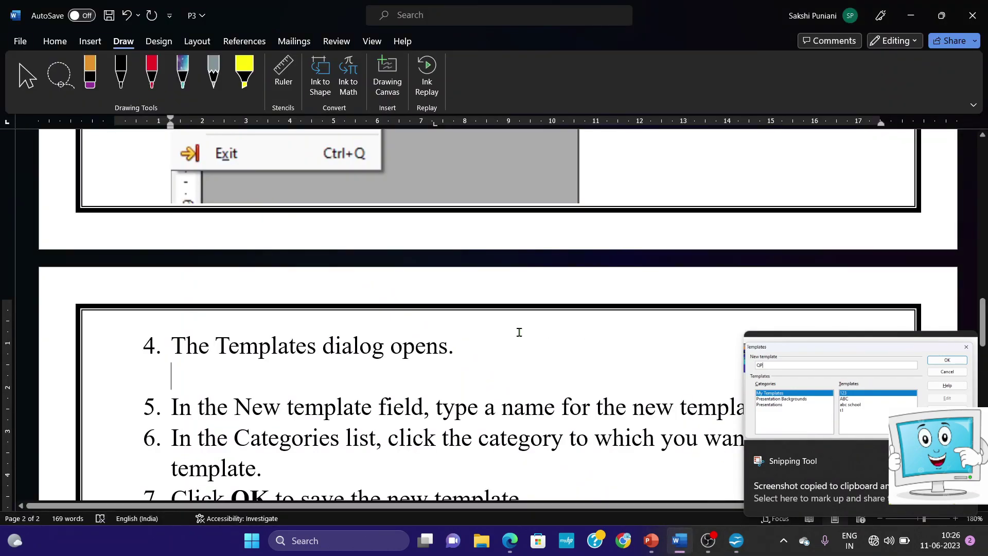
left_click(465, 373)
key("ctrl+v")
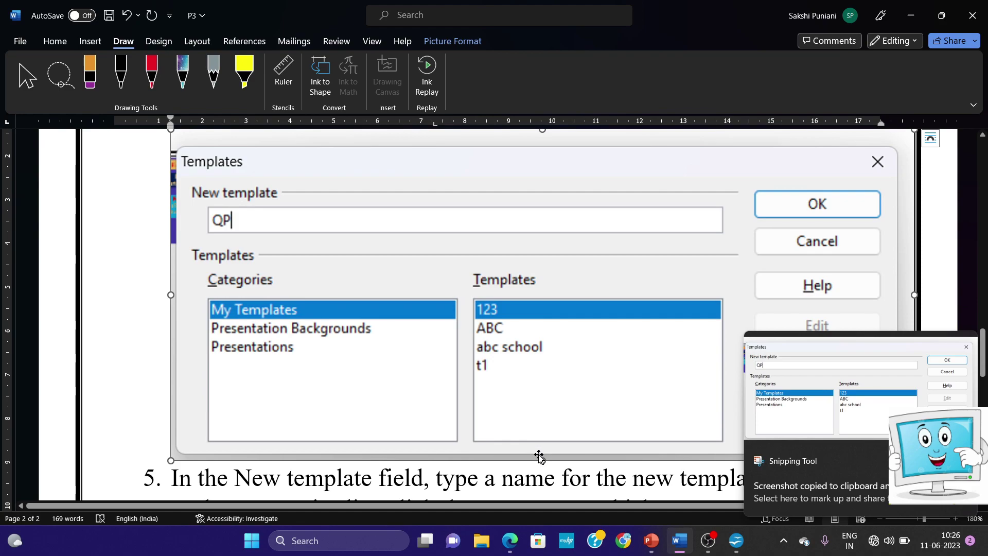
left_click_drag(542, 459, 542, 392)
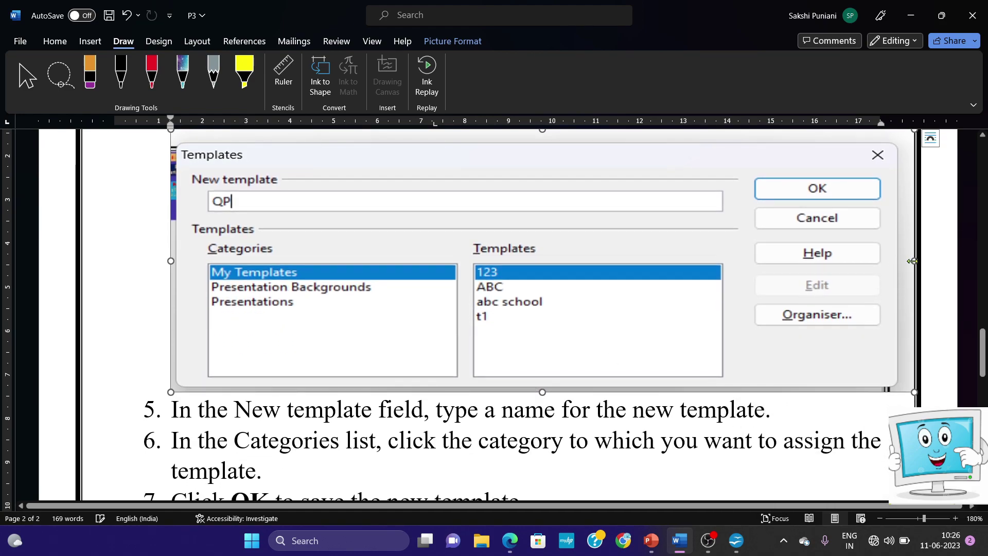
left_click_drag(912, 260, 840, 261)
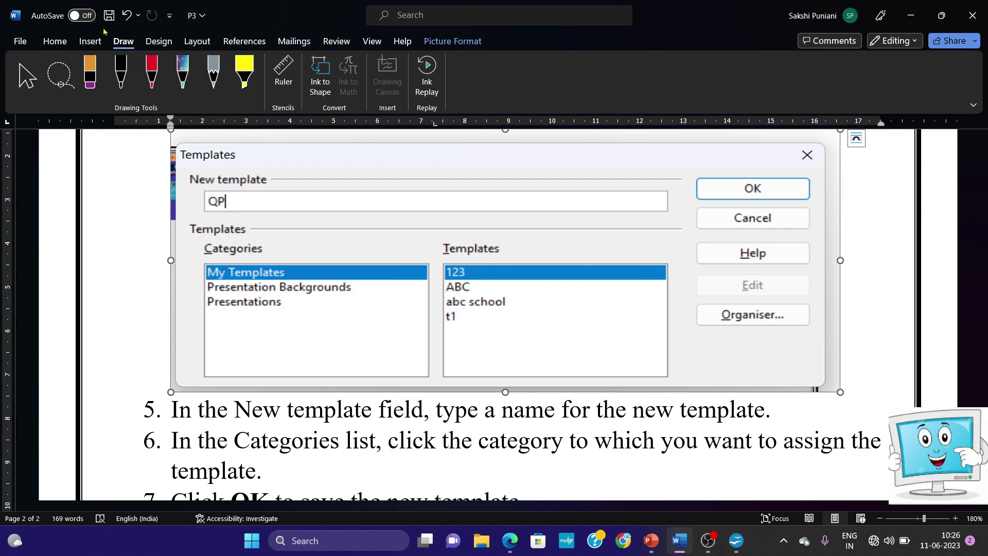
left_click(67, 41)
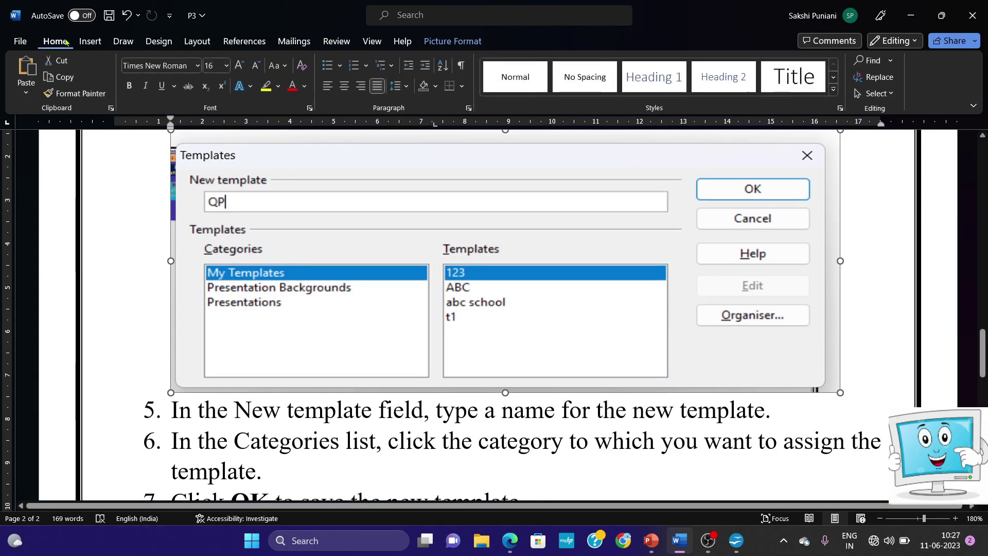
left_click(471, 41)
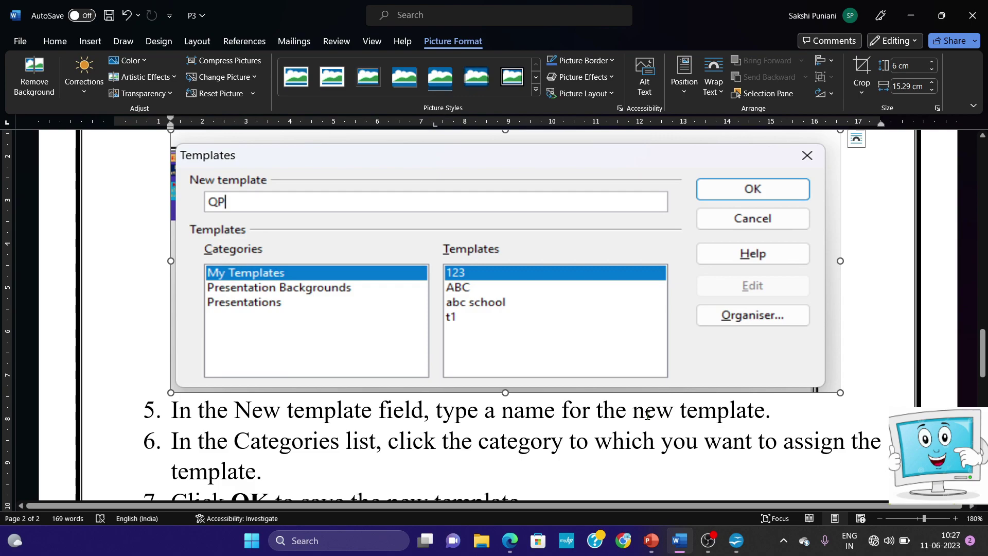
Read the remaining template instructions in Word, and switch to OpenOffice Writer to finish saving the QP template.
mouse_move(985, 348)
left_mouse_down()
mouse_move(985, 383)
mouse_move(985, 362)
left_mouse_up()
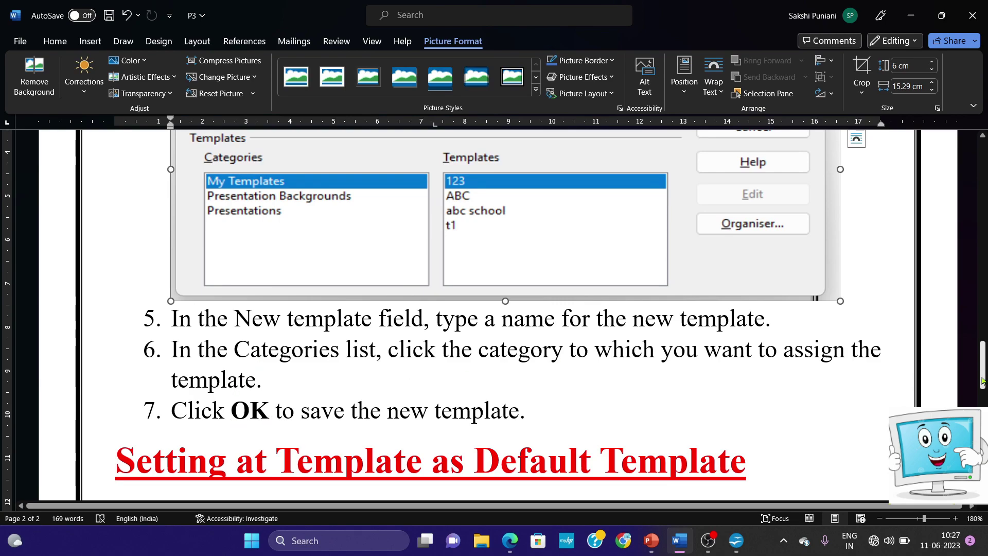
scroll(772, 323, "up", 5)
left_click_drag(982, 334, 983, 386)
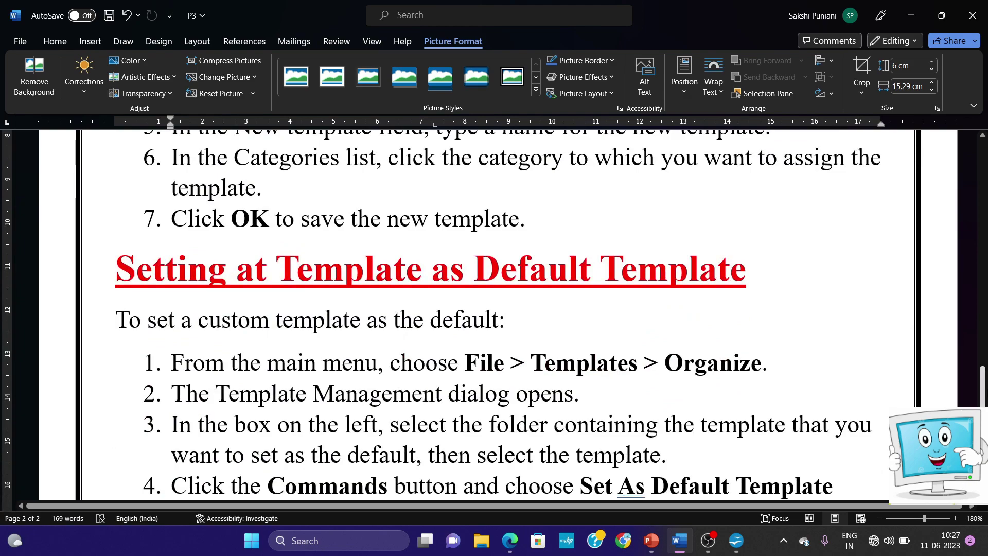
left_click(737, 541)
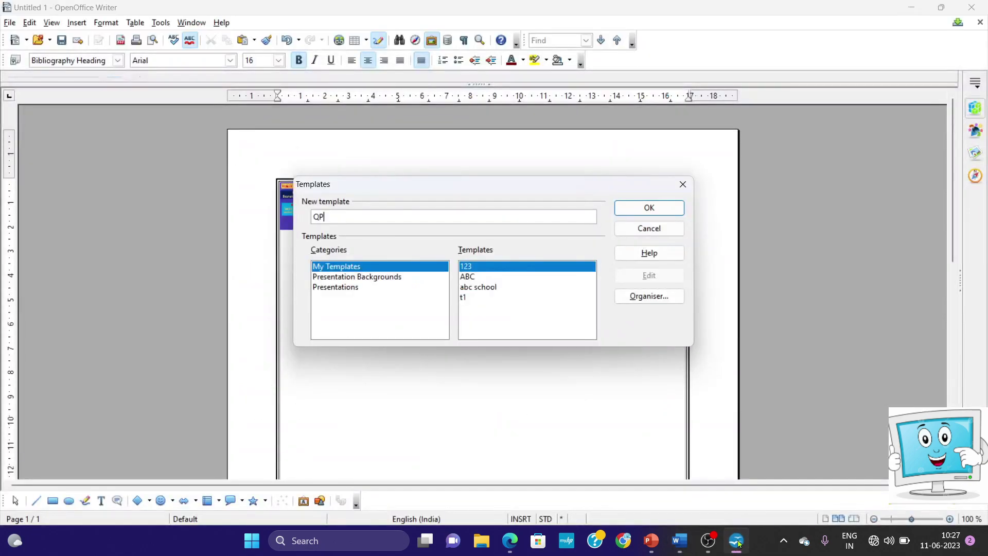
left_click(673, 212)
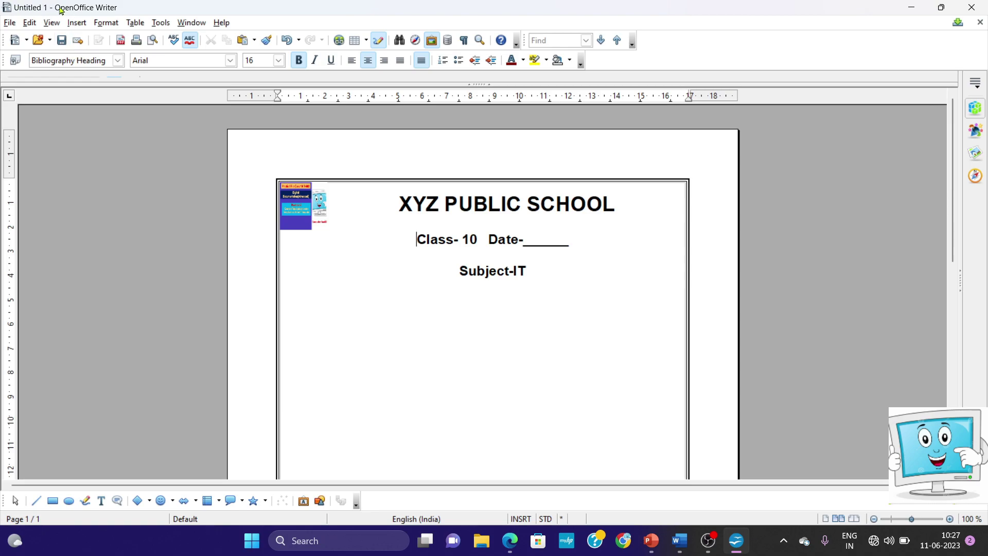
Check in the template organiser that QP is stored in My Templates, and close the organiser.
left_click(9, 23)
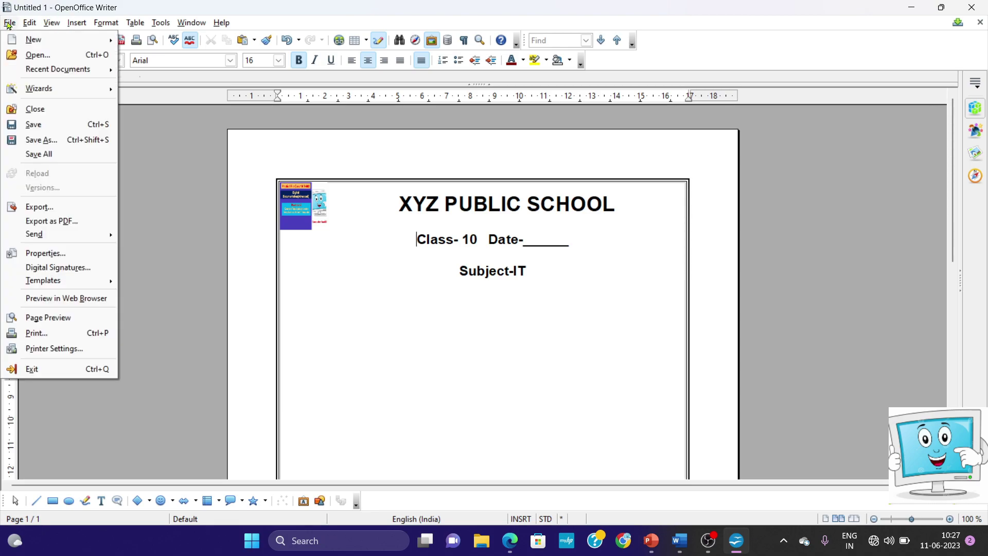
mouse_move(55, 288)
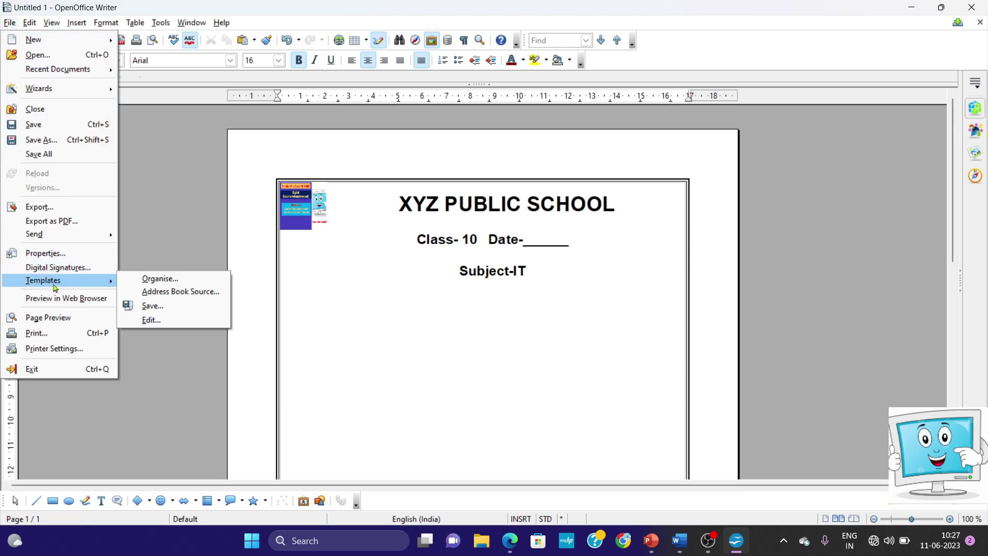
left_click(160, 279)
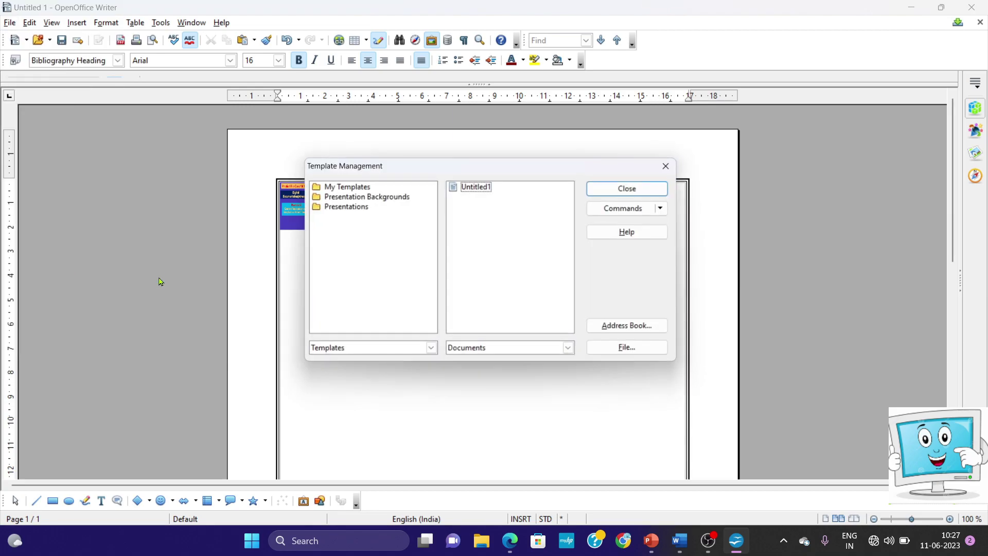
double_click(357, 186)
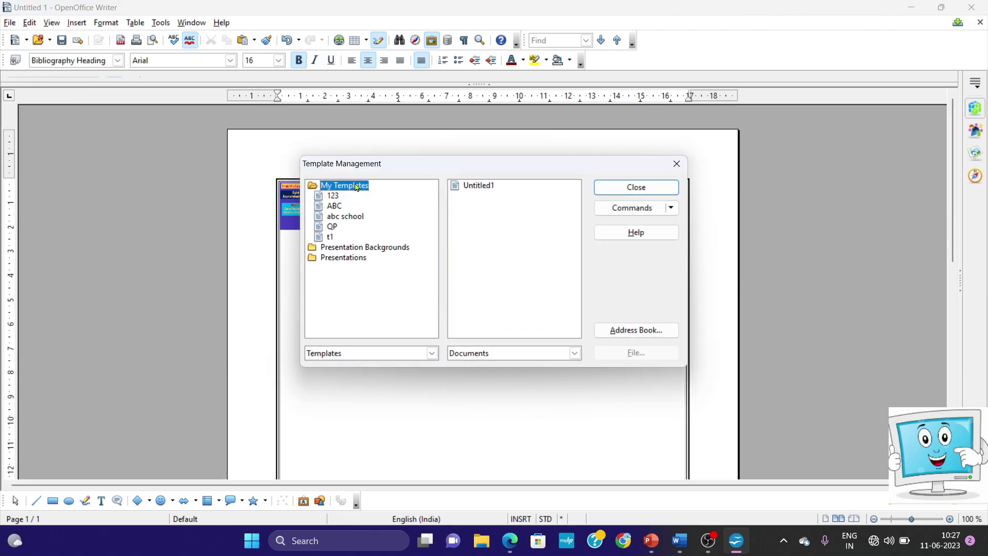
left_click(333, 227)
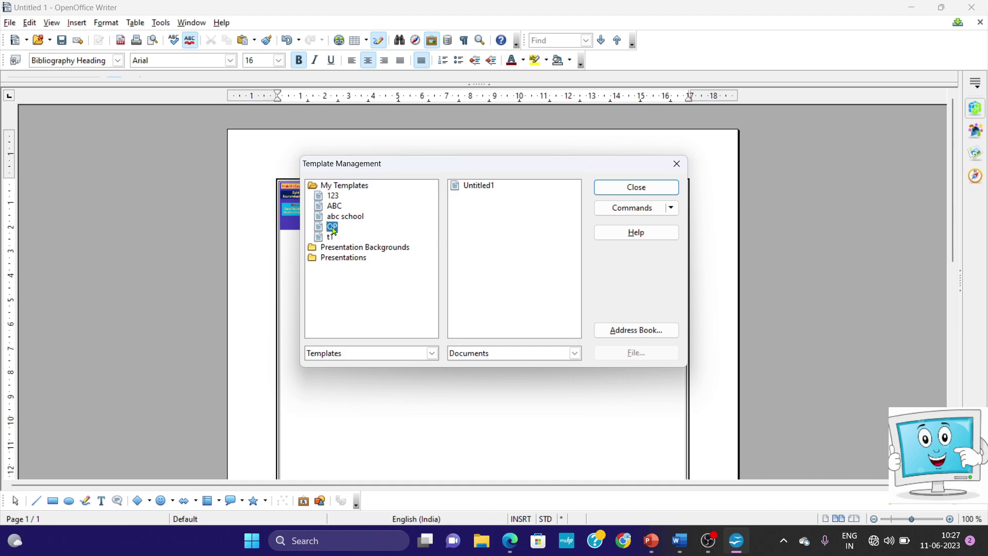
left_click(672, 163)
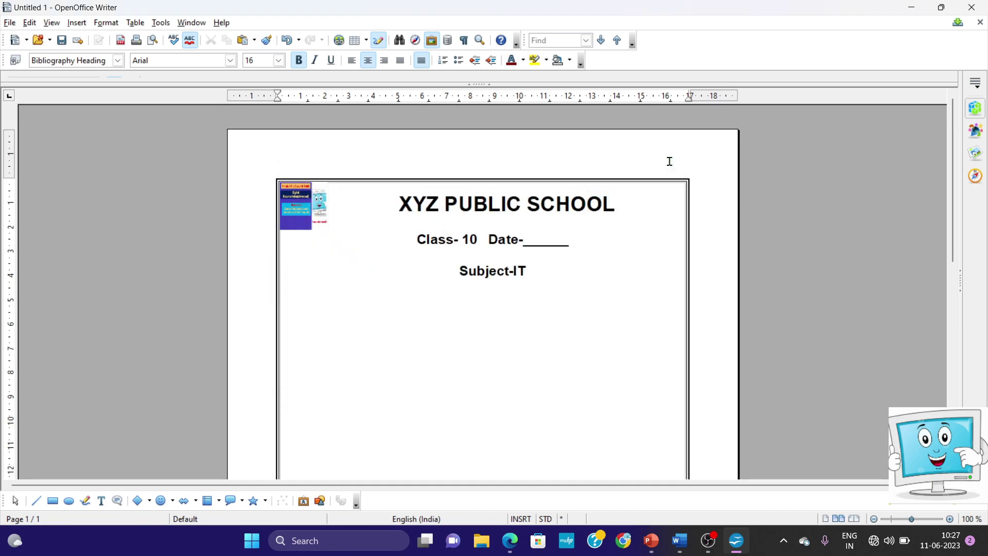
Read the default-template heading in Word, and switch to OpenOffice Writer to check what a new text document looks like before closing it.
left_click(689, 539)
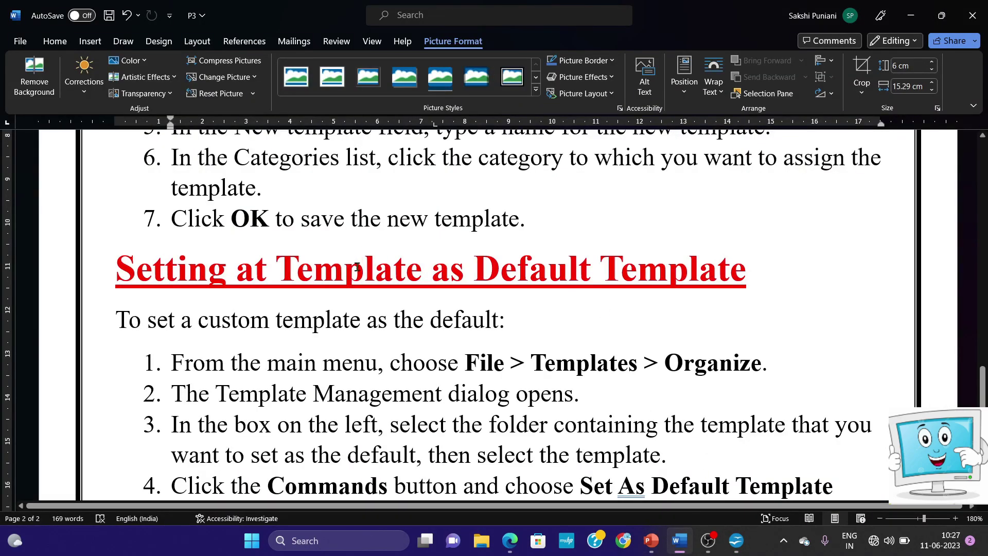
left_click_drag(355, 268, 746, 270)
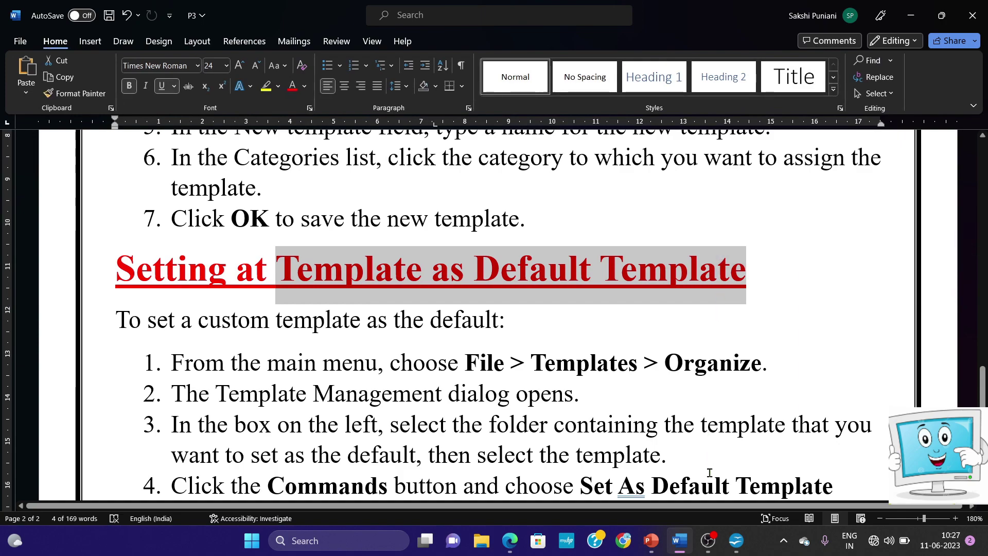
left_click(737, 540)
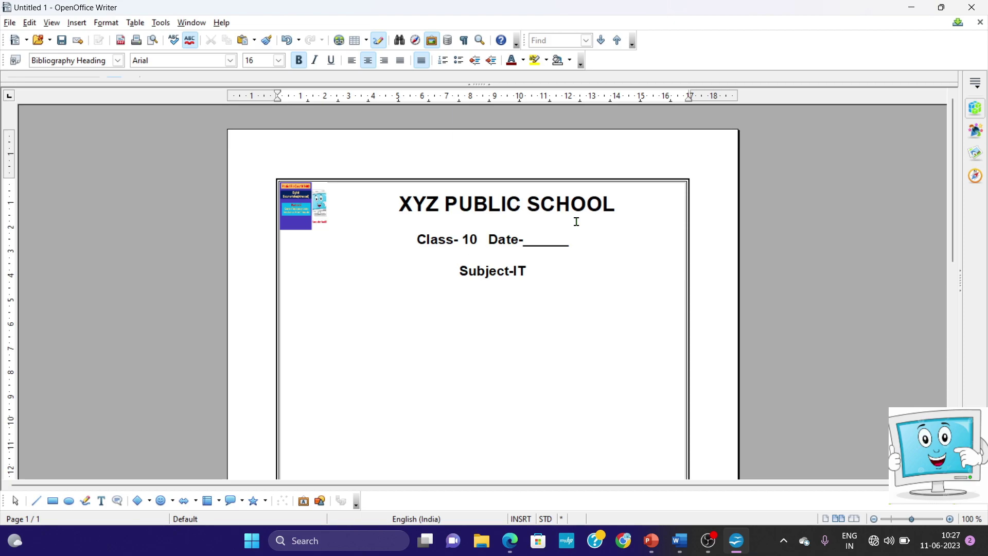
left_click(9, 22)
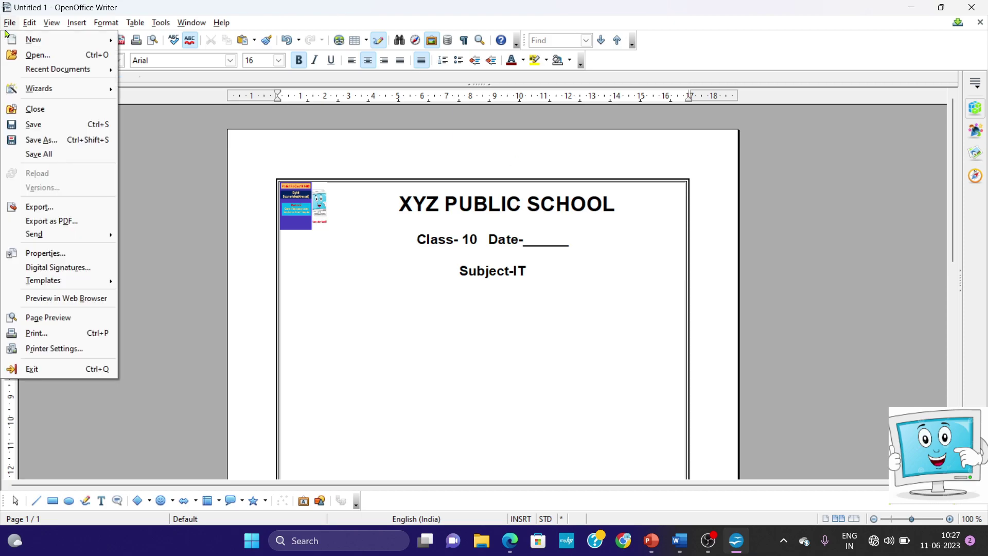
mouse_move(24, 44)
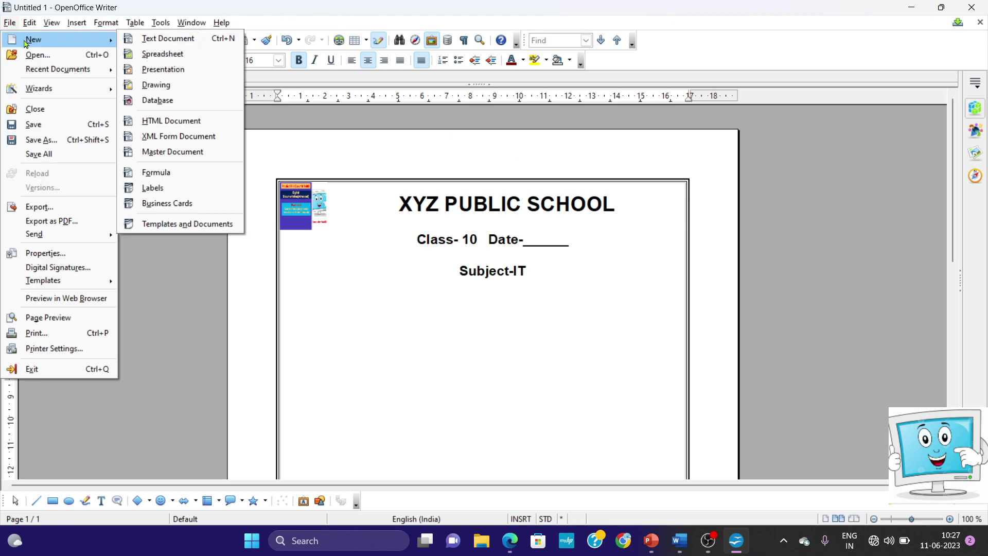
left_click(163, 40)
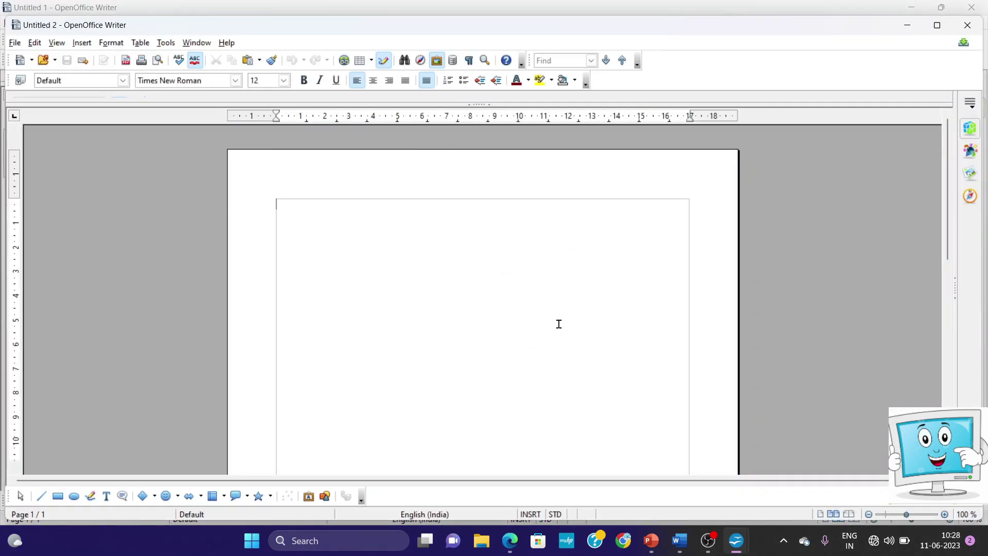
left_click(967, 25)
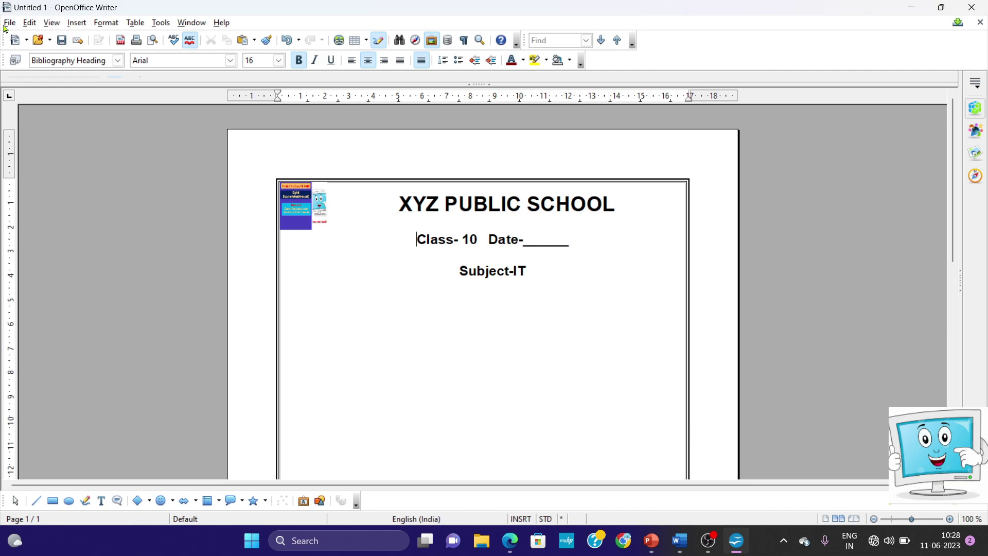
Switch to Edge, go to page 26 of the textbook PDF, and read the steps for setting a custom template as the default.
left_click(678, 540)
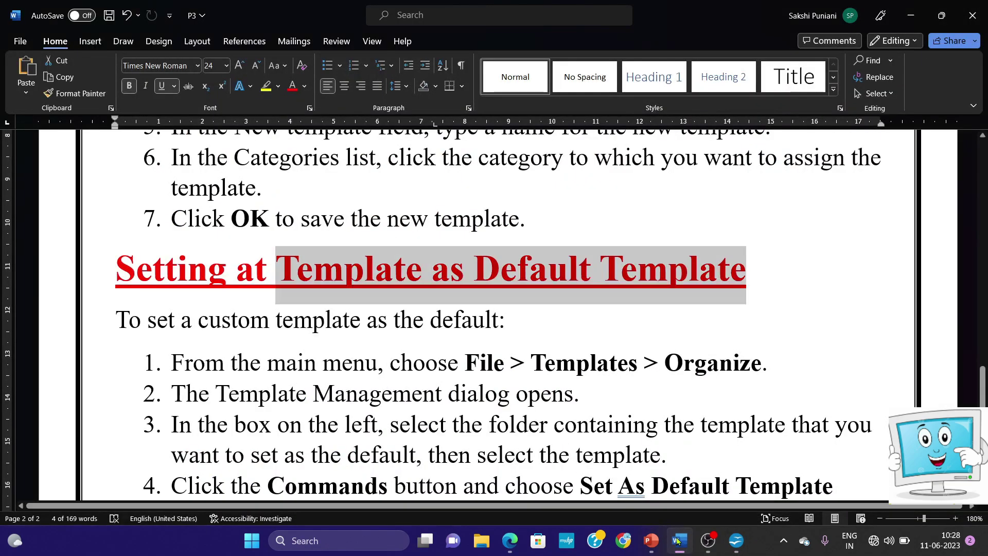
left_click(509, 540)
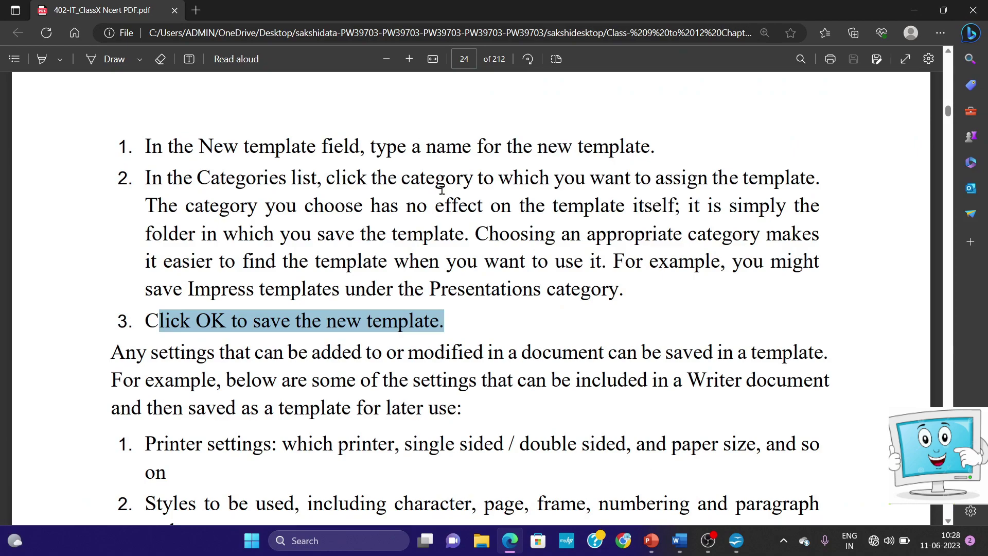
left_click(465, 58)
type("26")
key("Return")
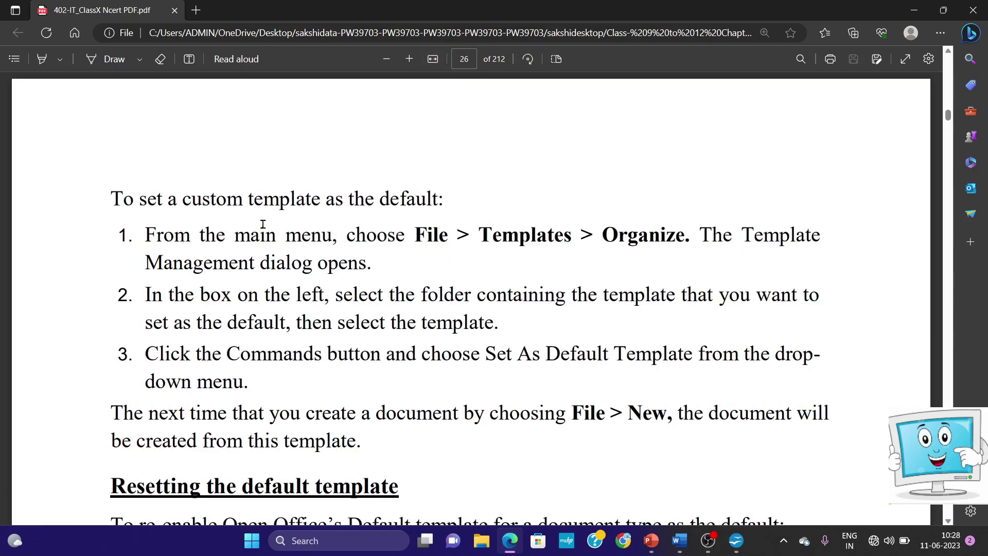
left_click_drag(145, 234, 354, 355)
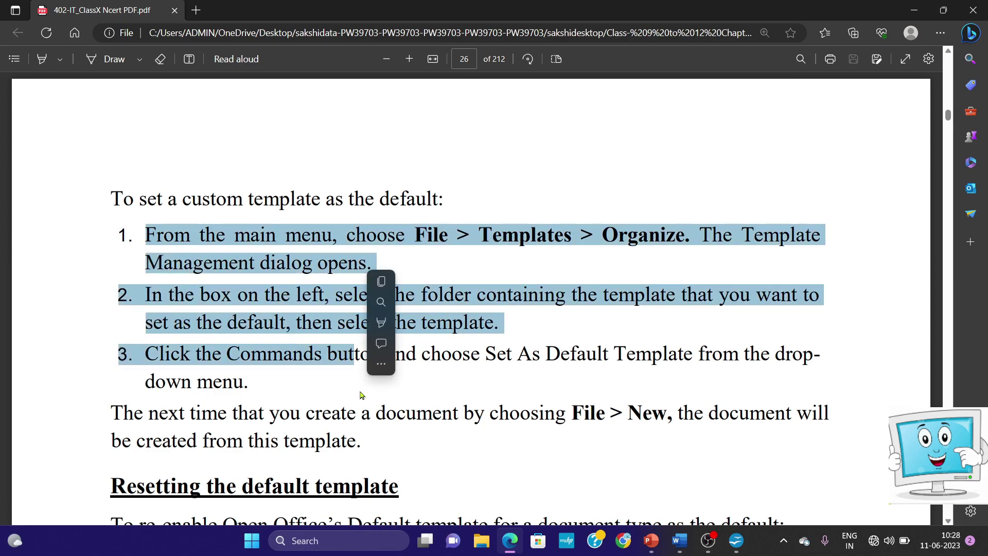
Switch to Word and read instructions 1 and 2 on opening the Template Management dialog.
left_click(709, 542)
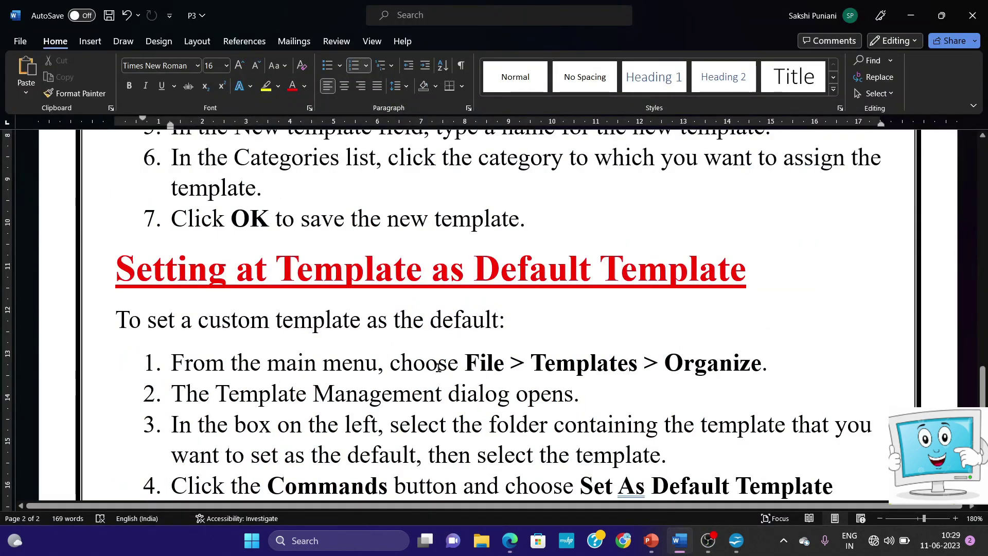
left_click_drag(466, 362, 775, 360)
left_click_drag(211, 396, 612, 389)
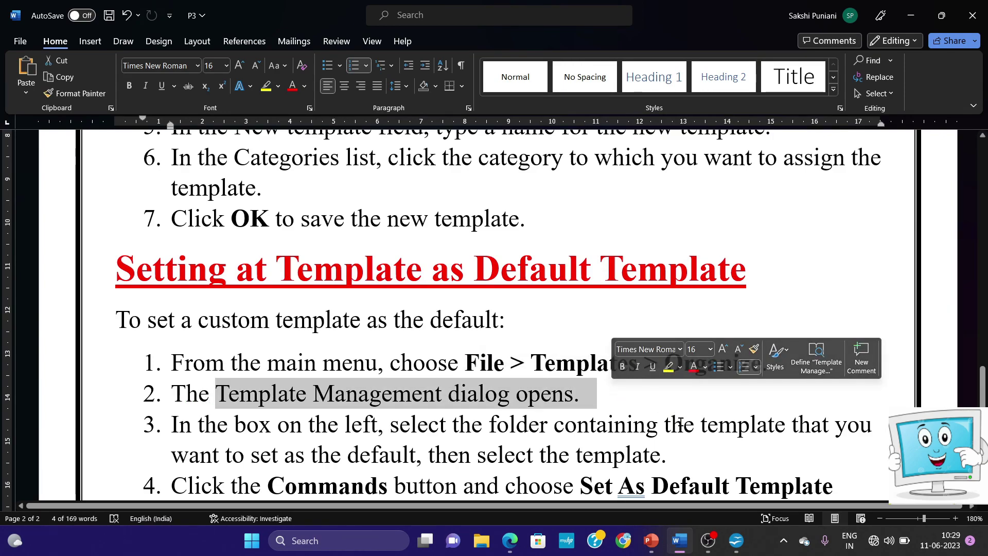
Switch to OpenOffice Writer and capture a screenshot of the File menu with its Templates submenu expanded.
left_click(736, 540)
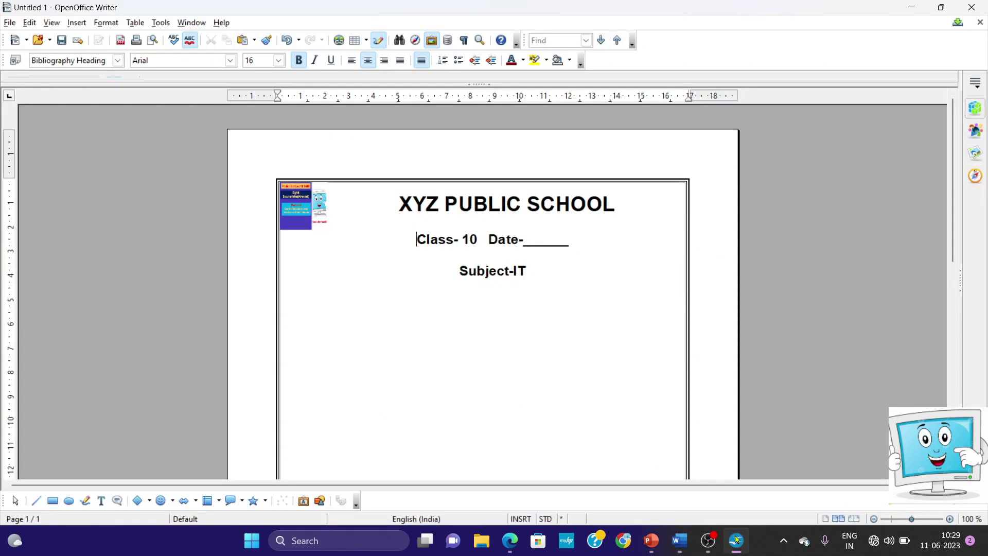
left_click(3, 23)
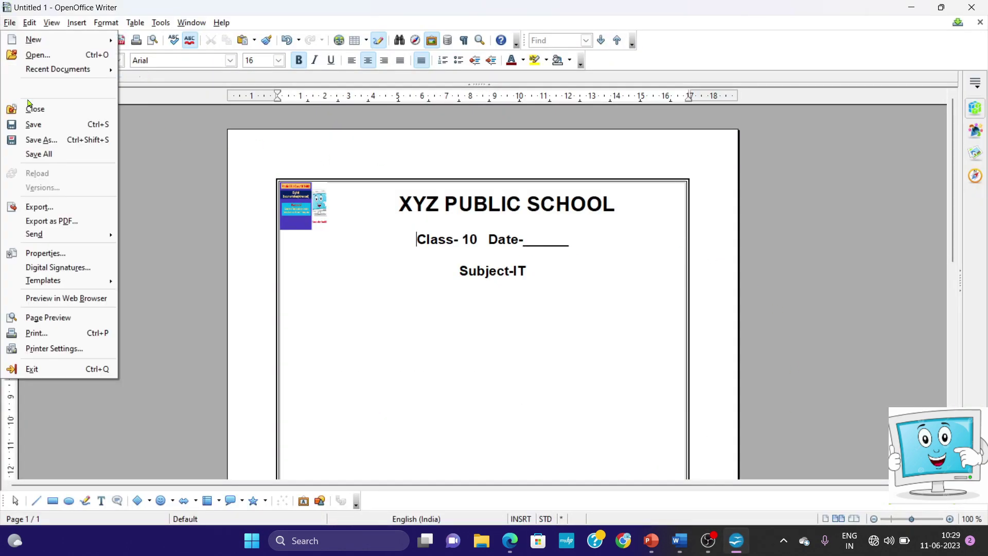
mouse_move(73, 282)
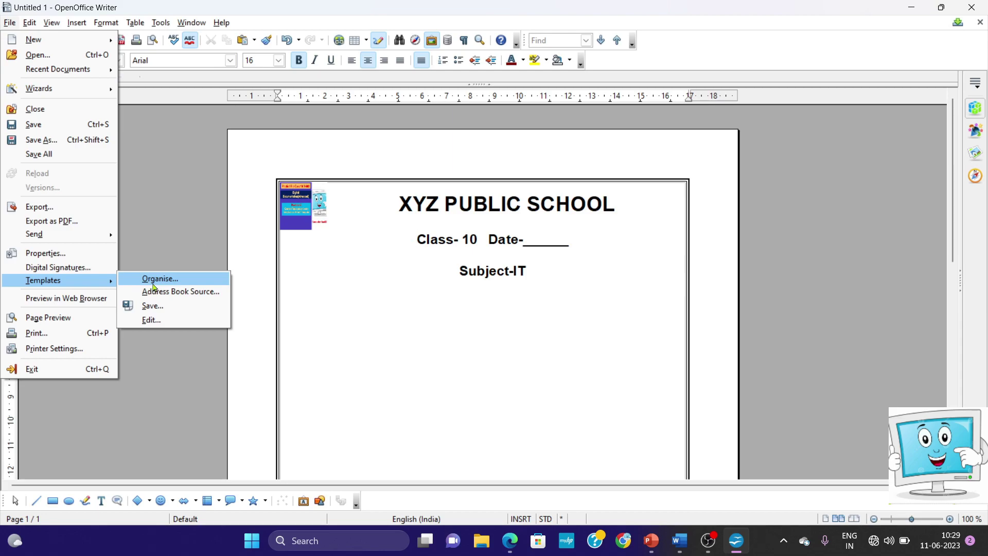
key("super+shift+s")
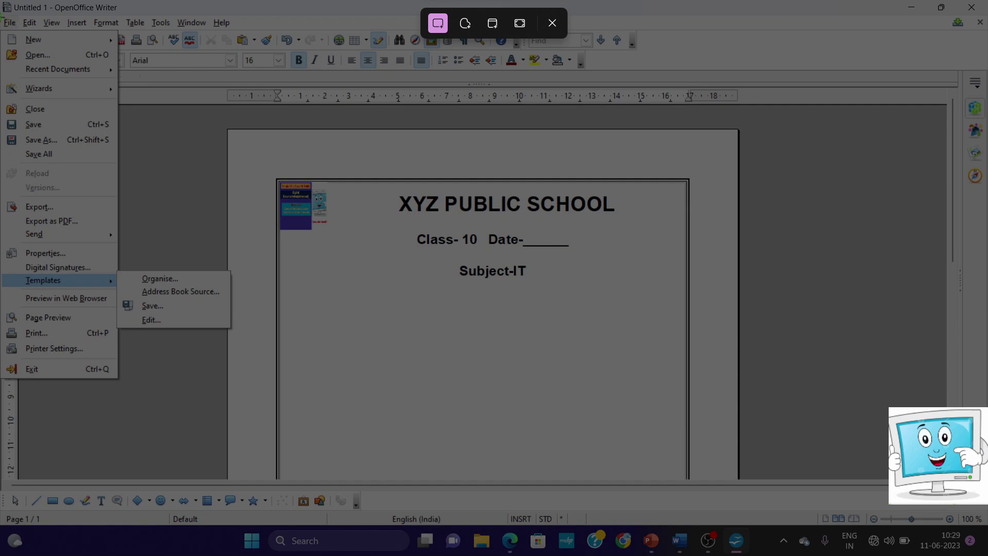
left_click_drag(2, 16, 237, 396)
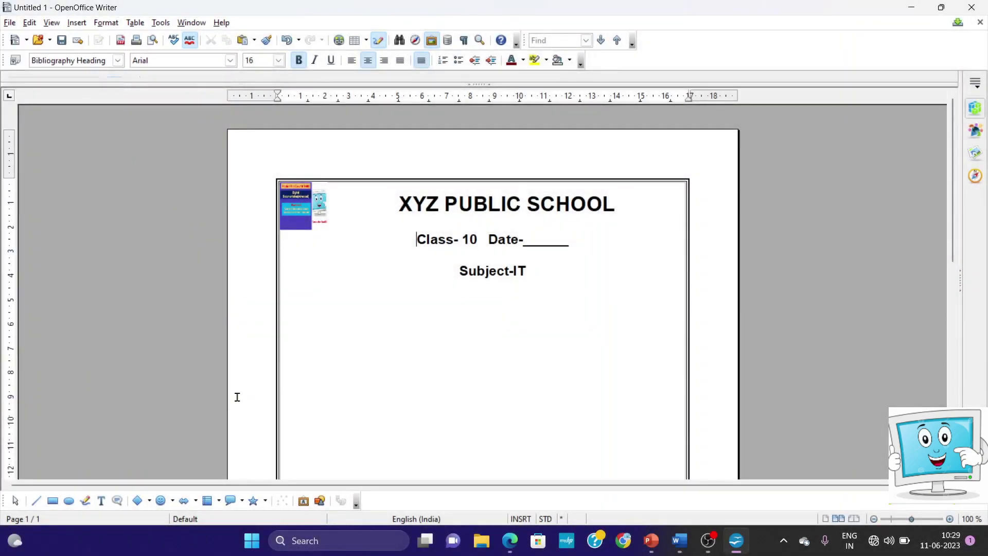
Switch to Word, add an unnumbered line below instruction 2, "The Template Management dialog opens.", and paste the menu screenshot there.
left_click(679, 544)
left_click(598, 394)
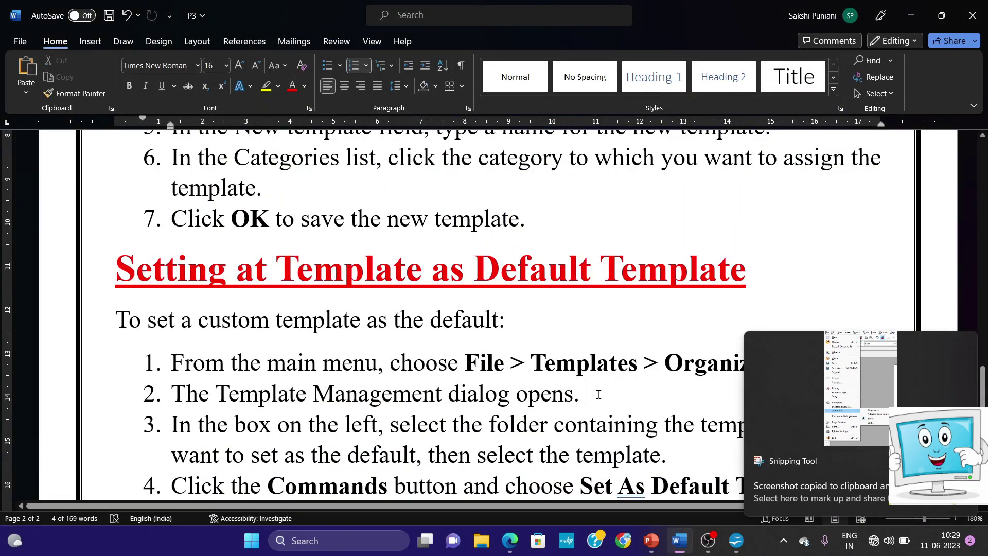
key("Return")
key("BackSpace")
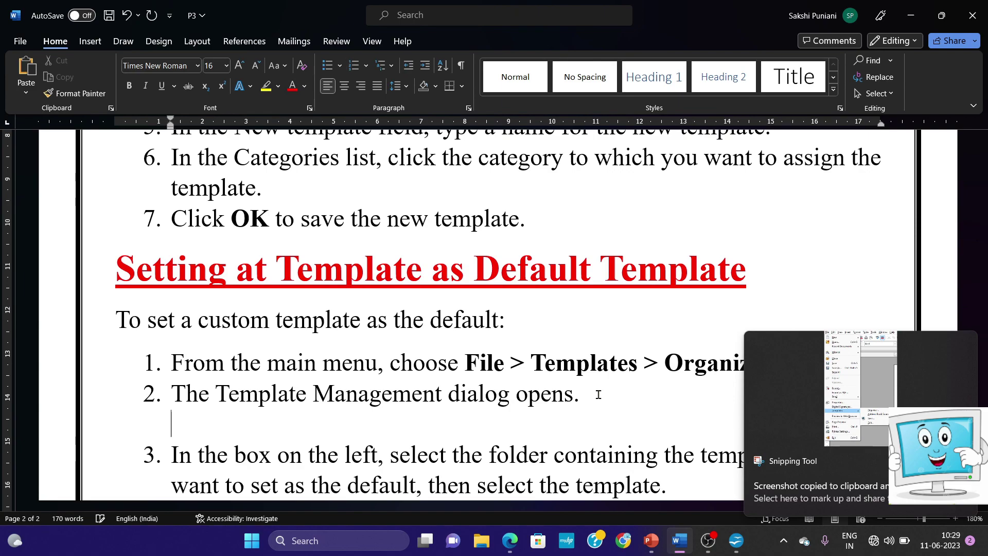
key("ctrl+v")
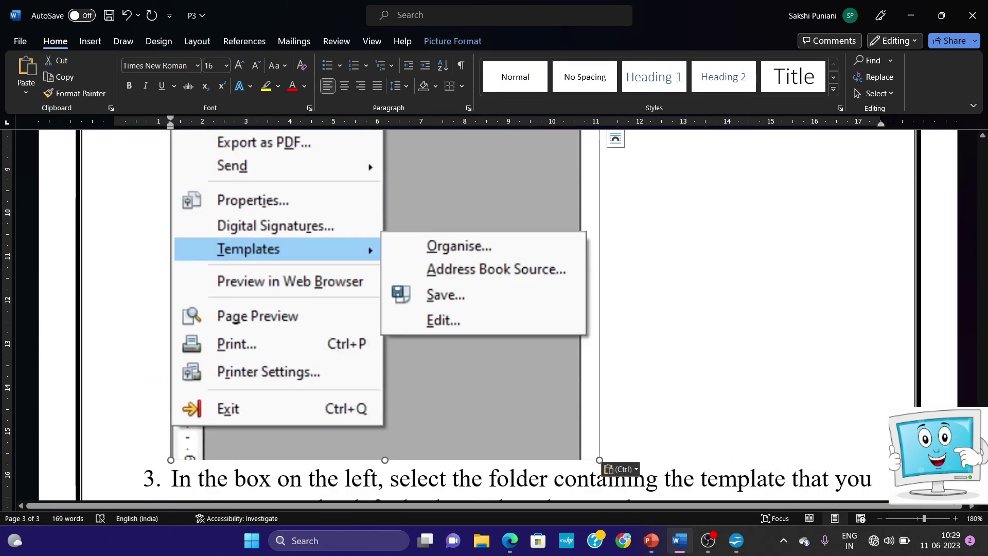
Reduce the height of the pasted menu screenshot, keeping its width, so it fits on page 2.
scroll(494, 309, "up", 12)
scroll(494, 309, "down", 4)
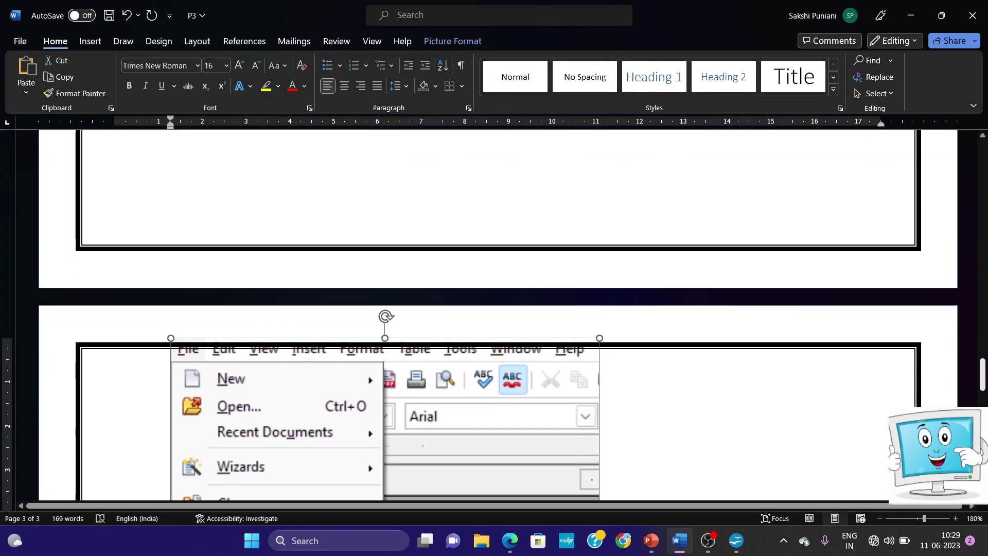
left_click_drag(982, 378, 982, 453)
scroll(745, 394, "down", 3)
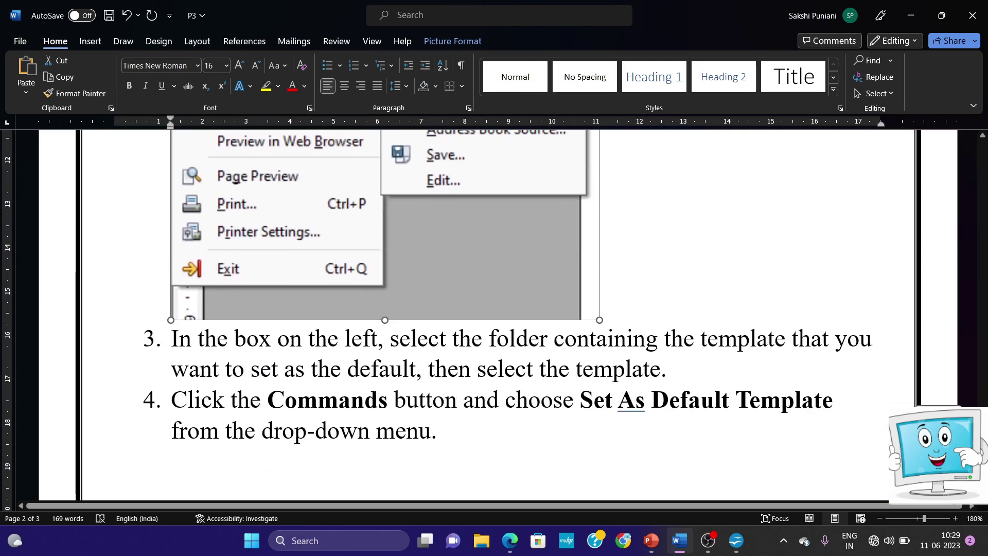
scroll(385, 278, "down", 4)
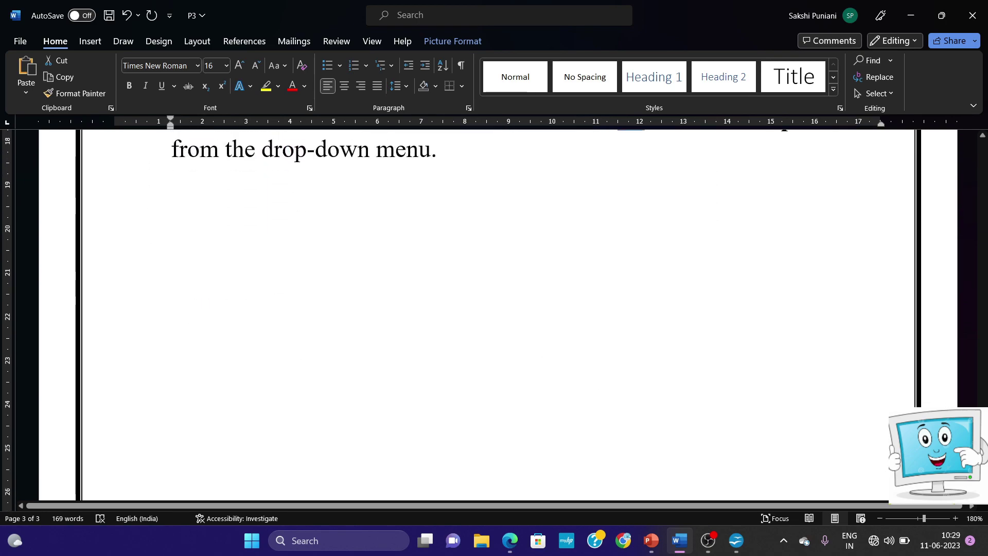
scroll(385, 277, "up", 3)
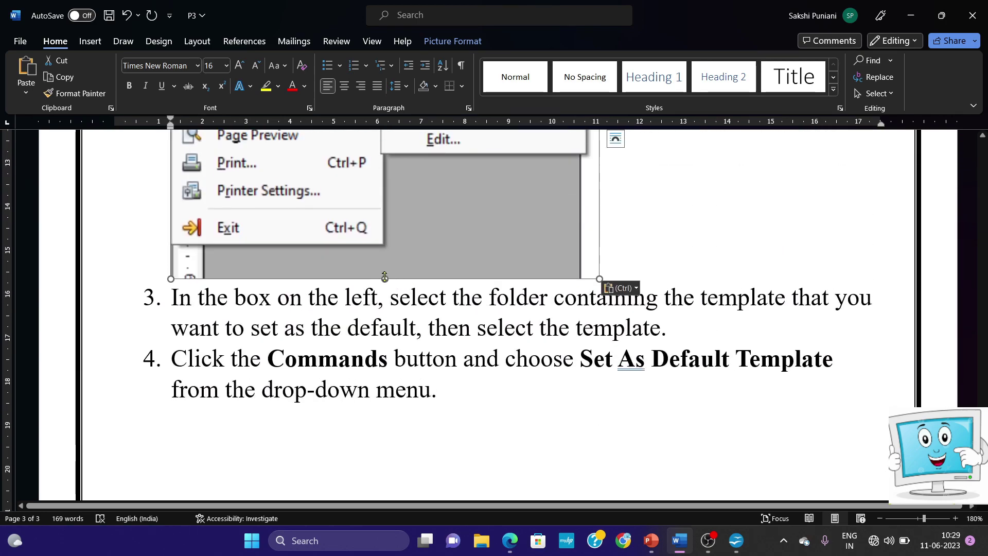
left_click_drag(385, 277, 385, 493)
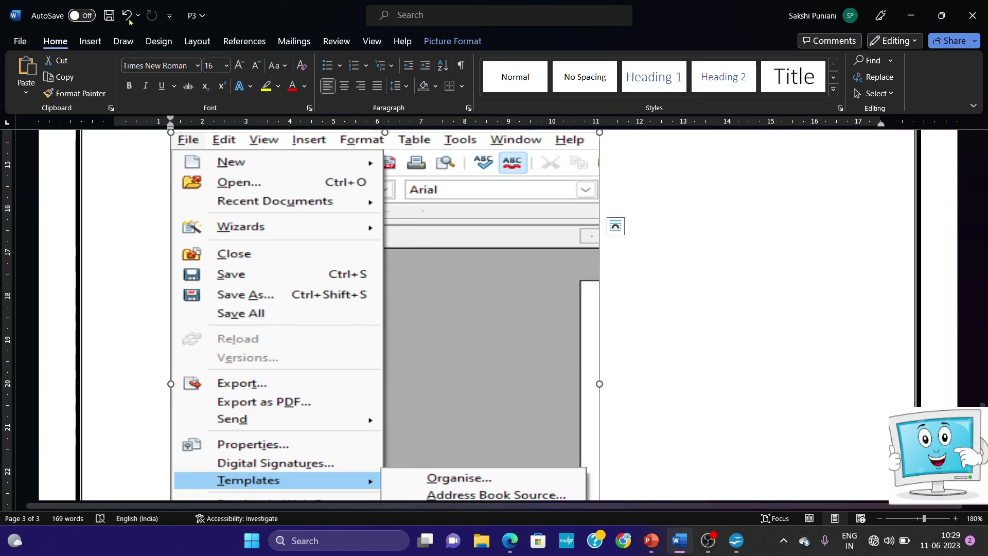
Circle the word File in the pasted menu screenshot with the red pen.
left_click(122, 42)
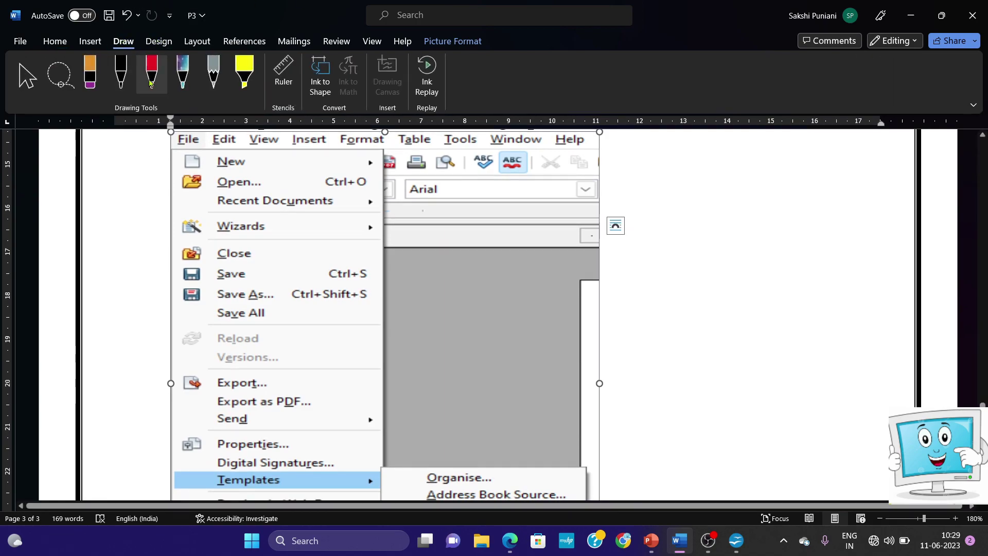
left_click(151, 72)
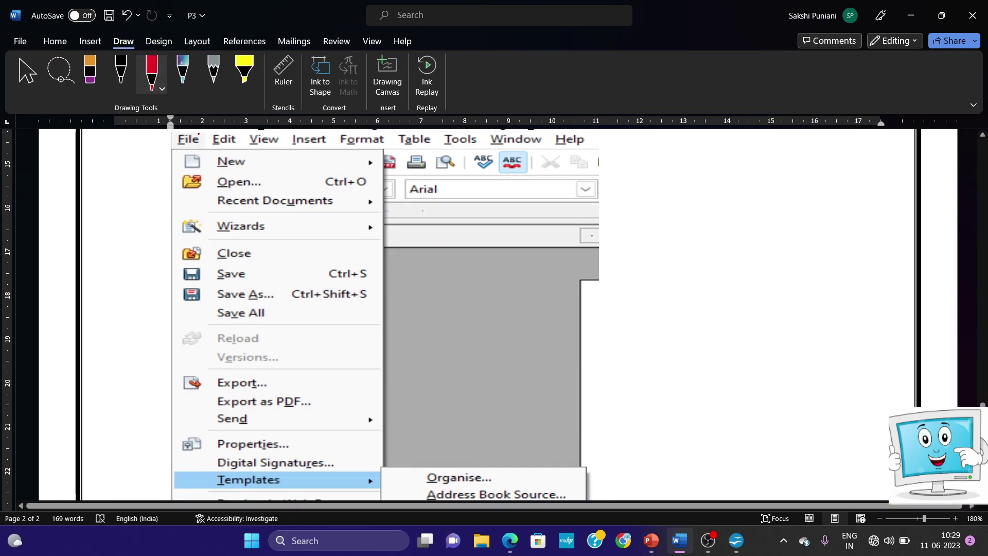
left_click_drag(177, 135, 199, 150)
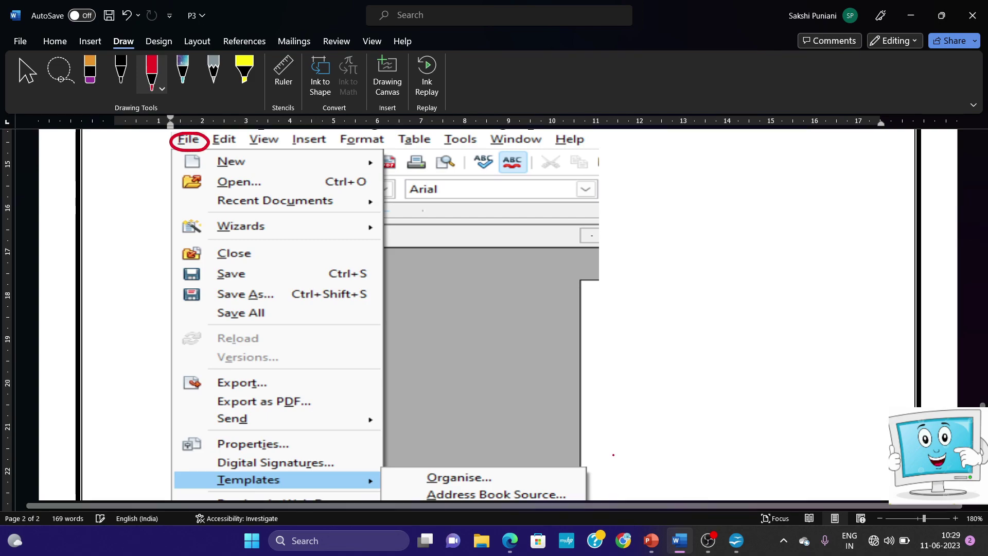
Circle Organise... in the Templates submenu of the pasted menu screenshot with the red pen, and stop drawing.
scroll(494, 314, "down", 3)
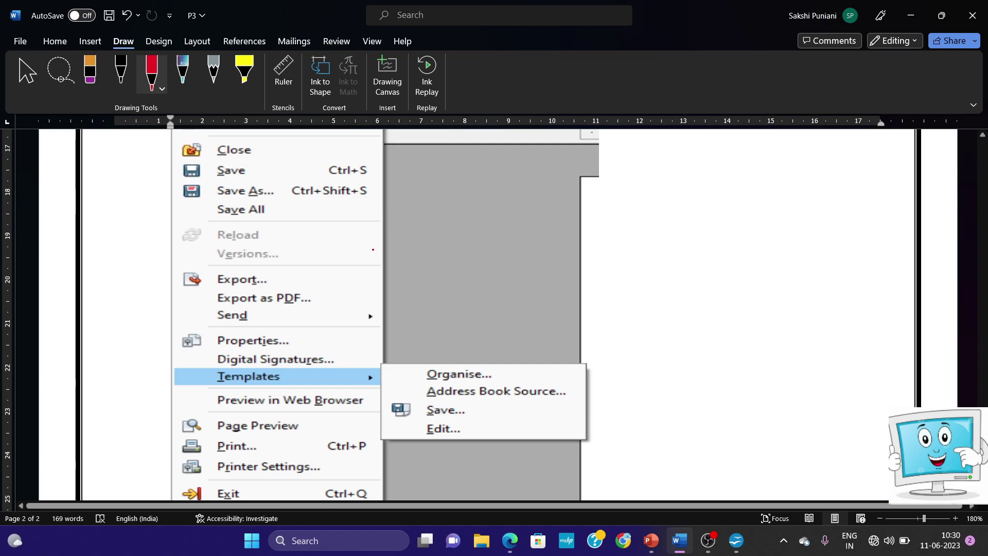
mouse_move(420, 364)
left_mouse_down()
mouse_move(426, 383)
mouse_move(494, 387)
mouse_move(486, 360)
mouse_move(422, 366)
left_mouse_up()
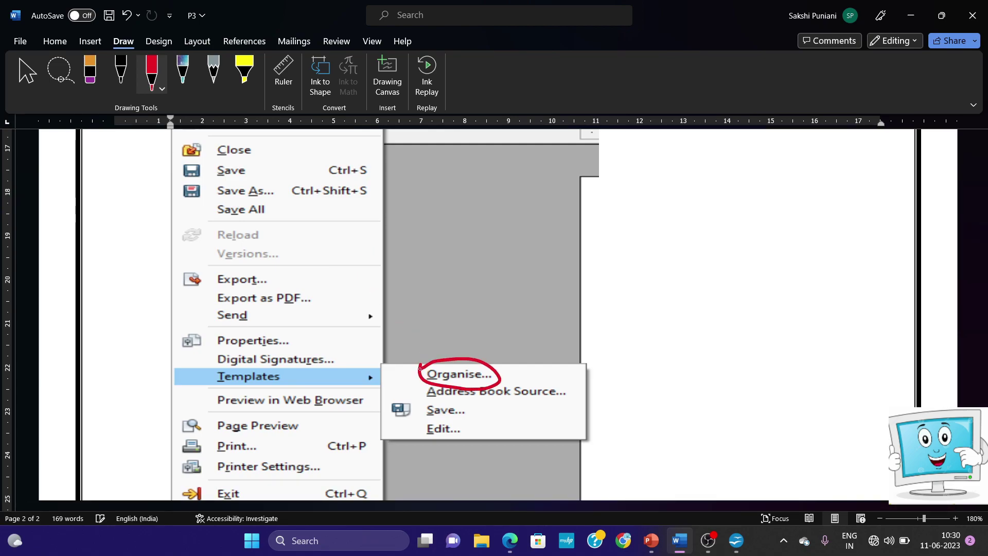
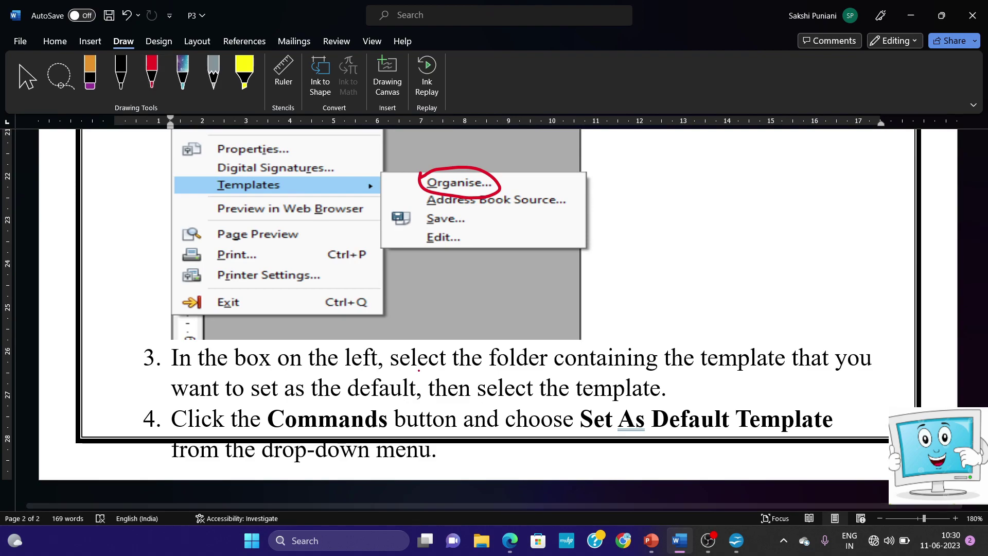
key("Escape")
Switch to OpenOffice Writer, open the Template Management dialog and select the QP template inside My Templates.
left_click_drag(438, 361, 784, 358)
left_click_drag(347, 381, 668, 385)
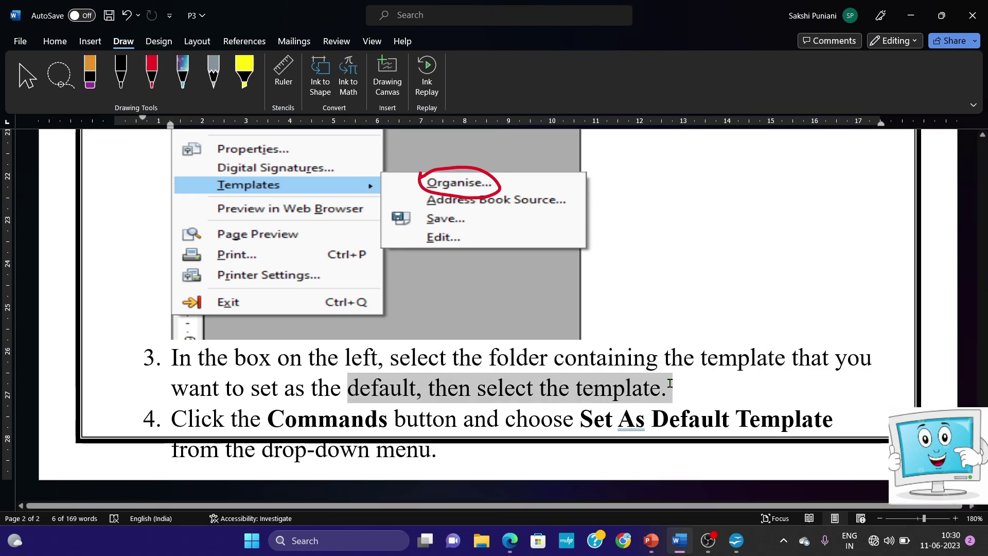
left_click(737, 544)
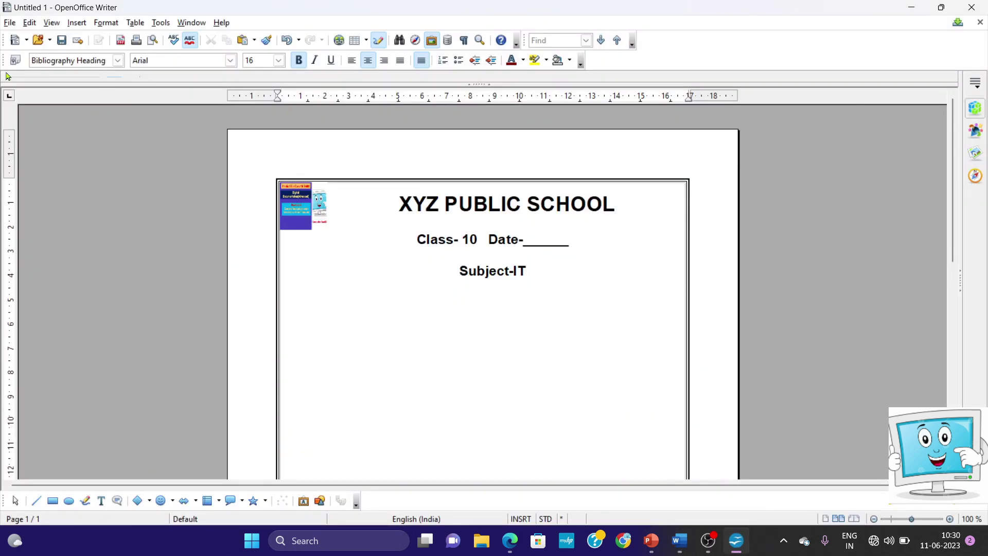
left_click(11, 24)
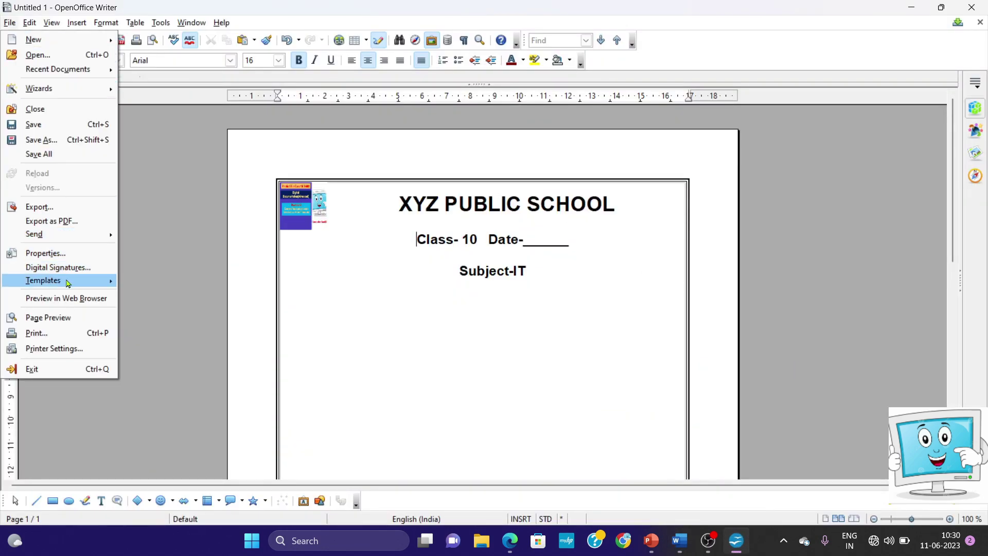
mouse_move(67, 283)
left_click(161, 279)
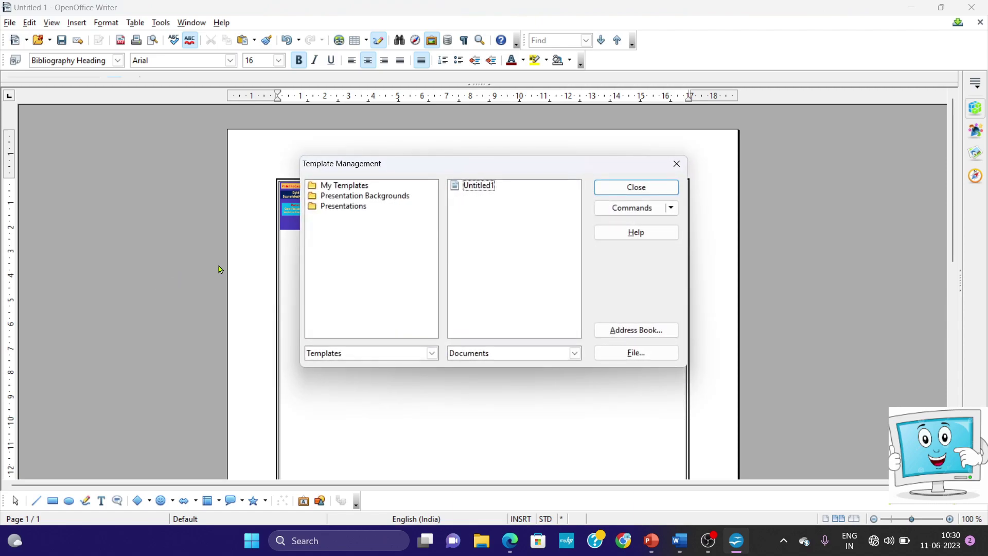
left_click(350, 191)
double_click(350, 191)
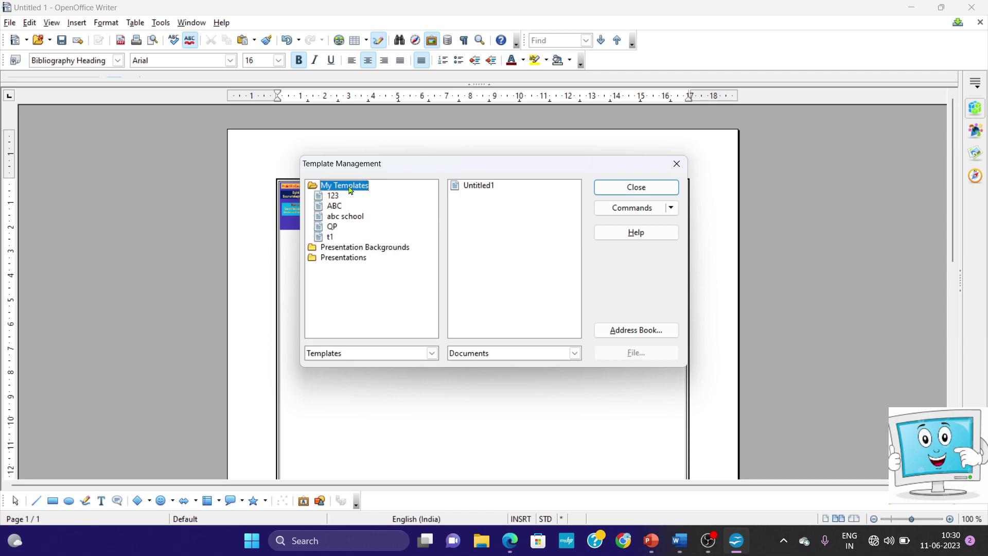
left_click(333, 230)
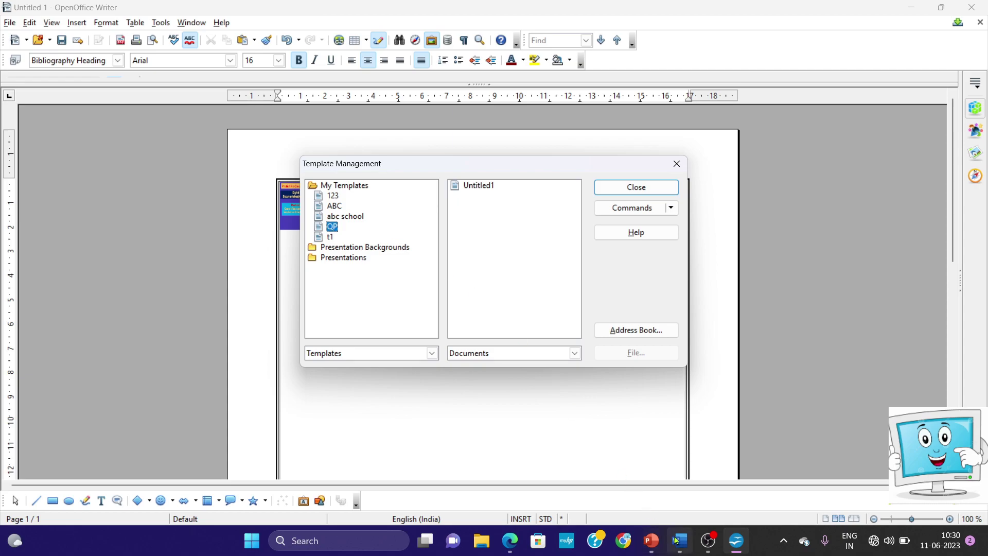
Capture a screenshot of OpenOffice Writer's Template Management dialog with the QP template selected.
key("alt+Tab")
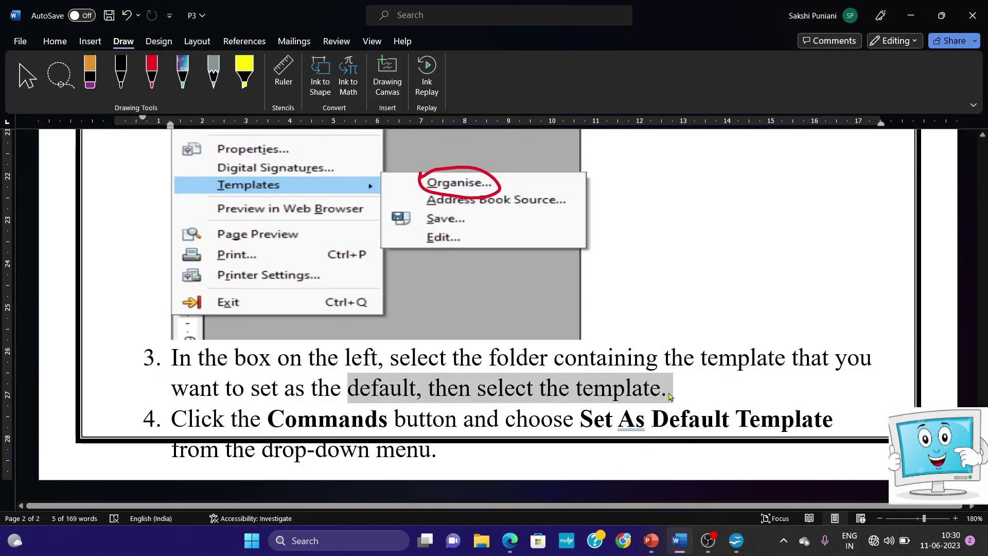
left_click(655, 549)
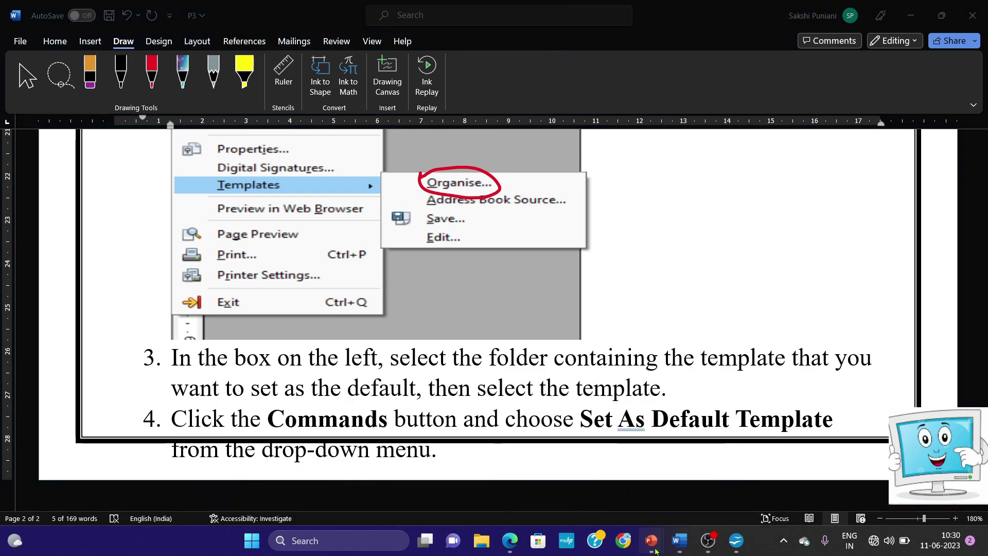
left_click(740, 549)
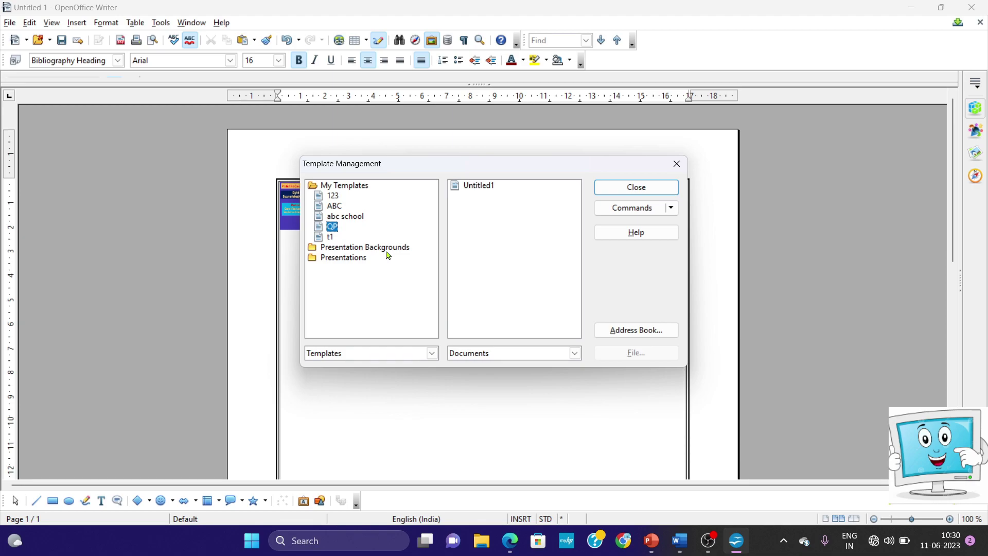
key("super+shift+s")
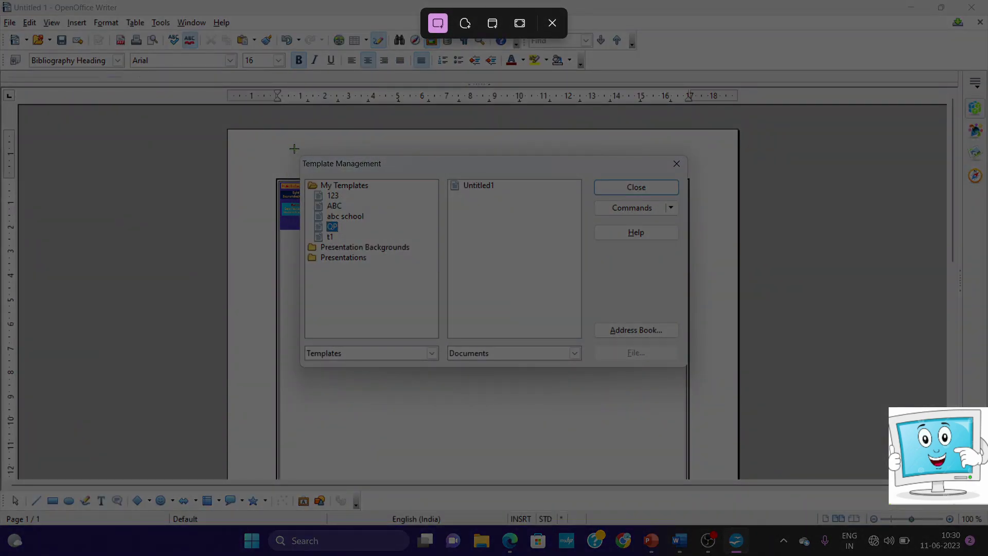
left_click_drag(294, 149, 697, 374)
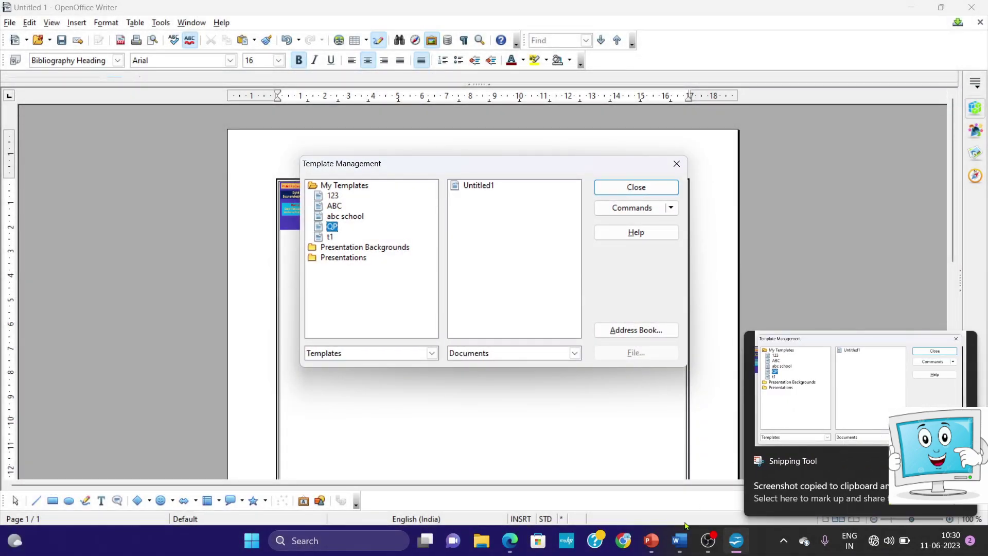
Switch to Word and paste the dialog screenshot on an unnumbered line between instructions 3 and 4.
left_click(679, 540)
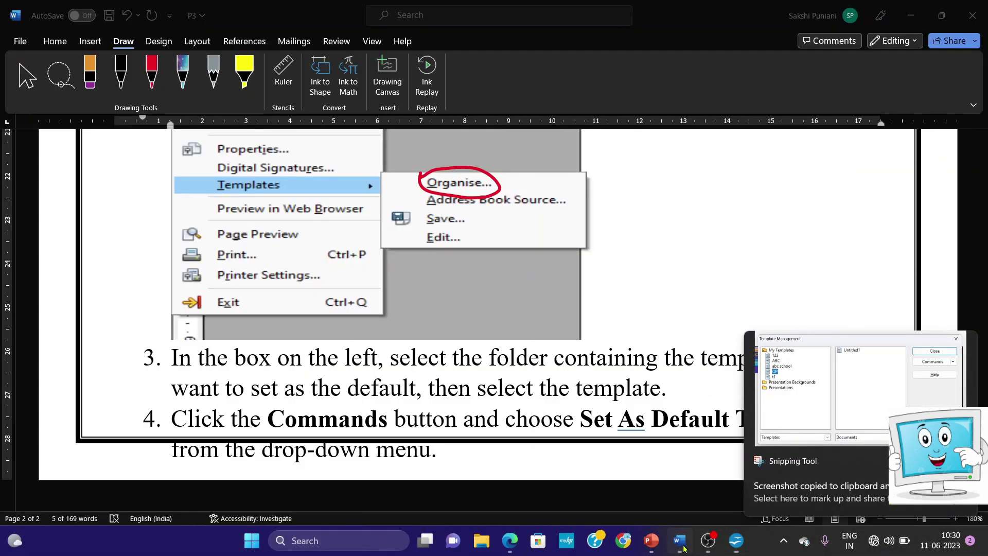
left_click(676, 393)
key("ctrl+z")
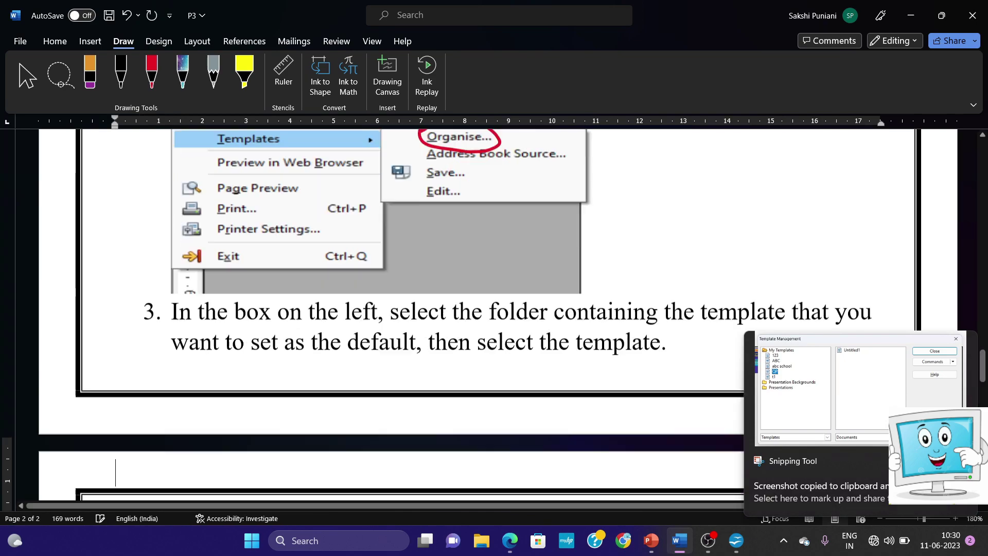
scroll(676, 393, "down", 2)
key("ctrl+v")
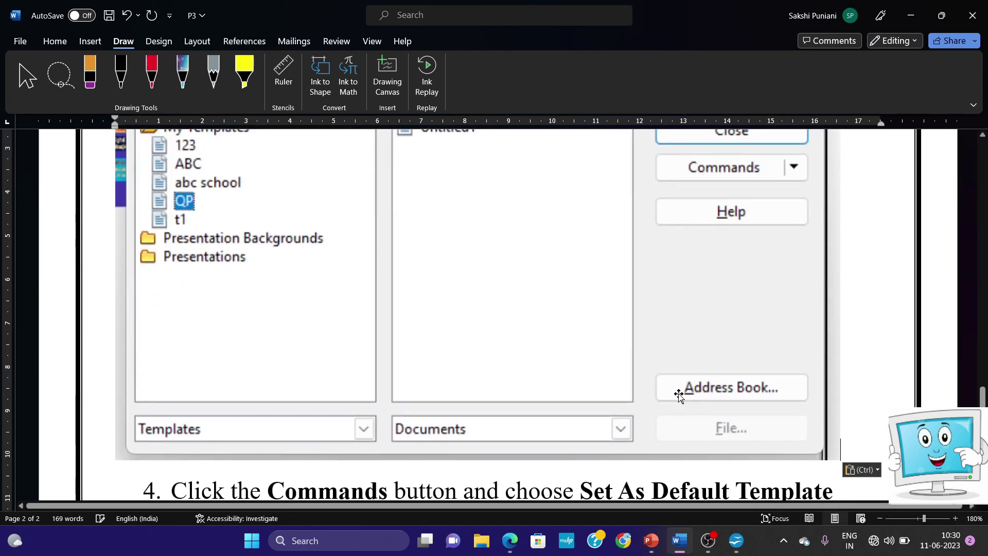
Shrink the pasted Template Management screenshot to about 13 cm wide and 4.5 cm high, and centre it.
left_click(494, 411)
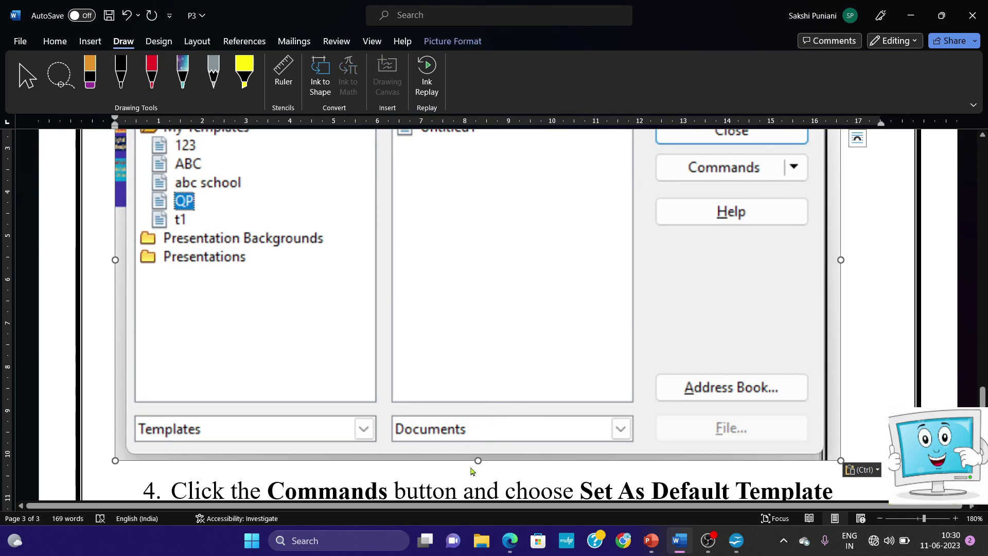
left_click_drag(477, 460, 511, 255)
scroll(512, 256, "up", 2)
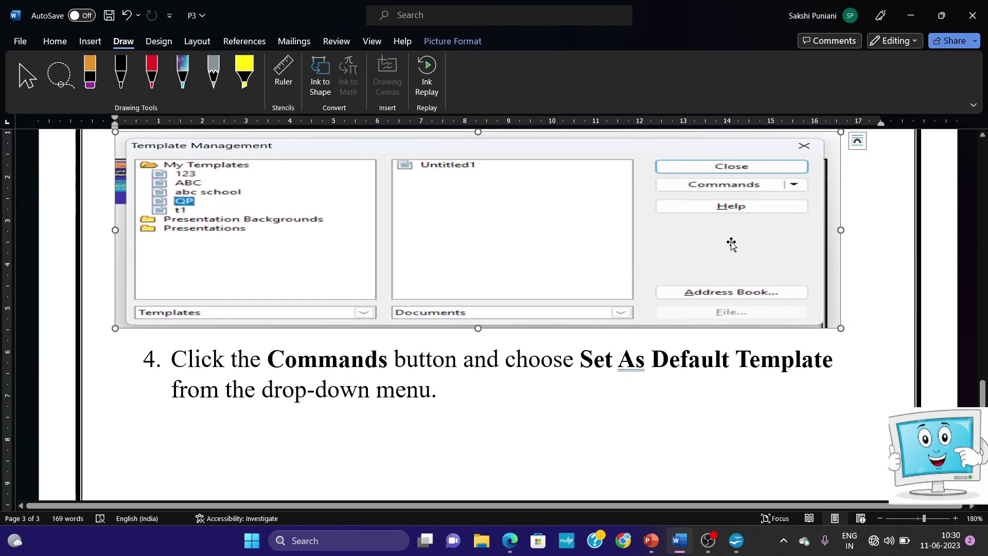
left_click_drag(840, 230, 680, 230)
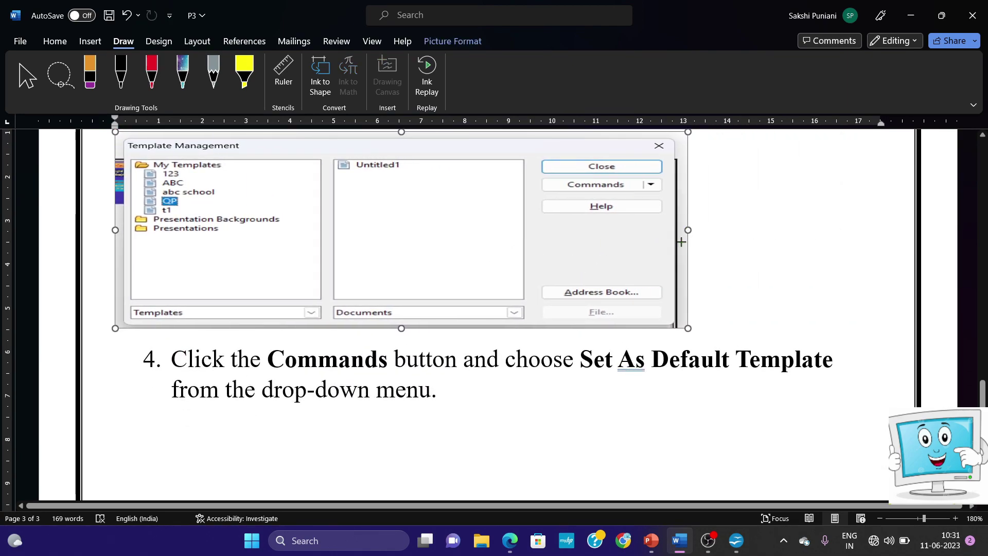
left_click(727, 306)
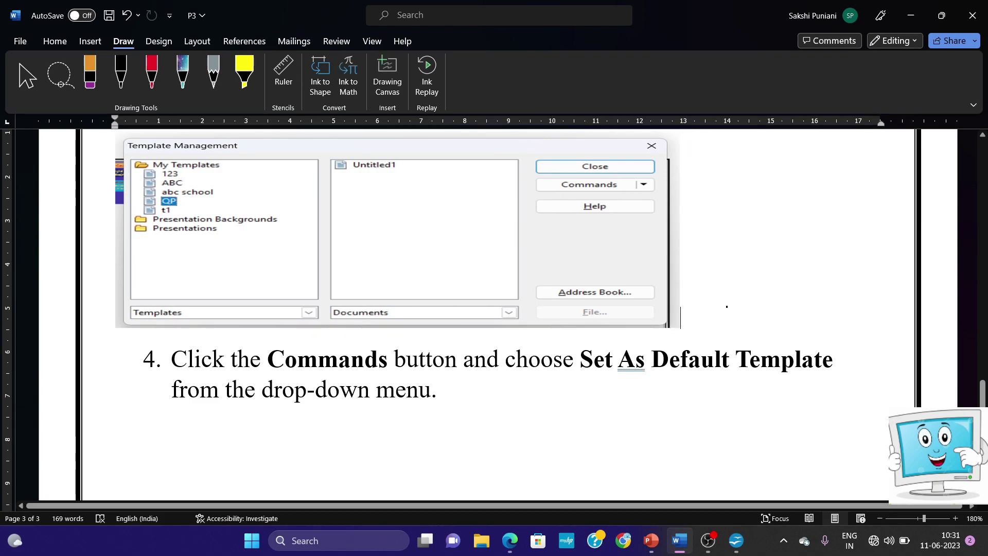
key("ctrl+e")
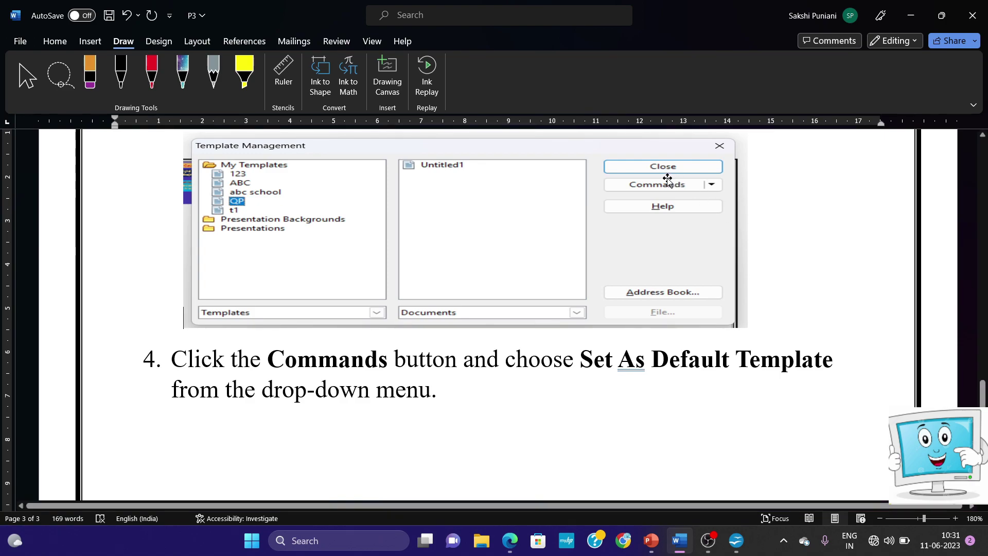
Switch to OpenOffice Writer and capture the Template Management dialog with its Commands list expanded and Set As Default Template highlighted.
left_click_drag(245, 359, 428, 367)
left_click_drag(652, 360, 837, 363)
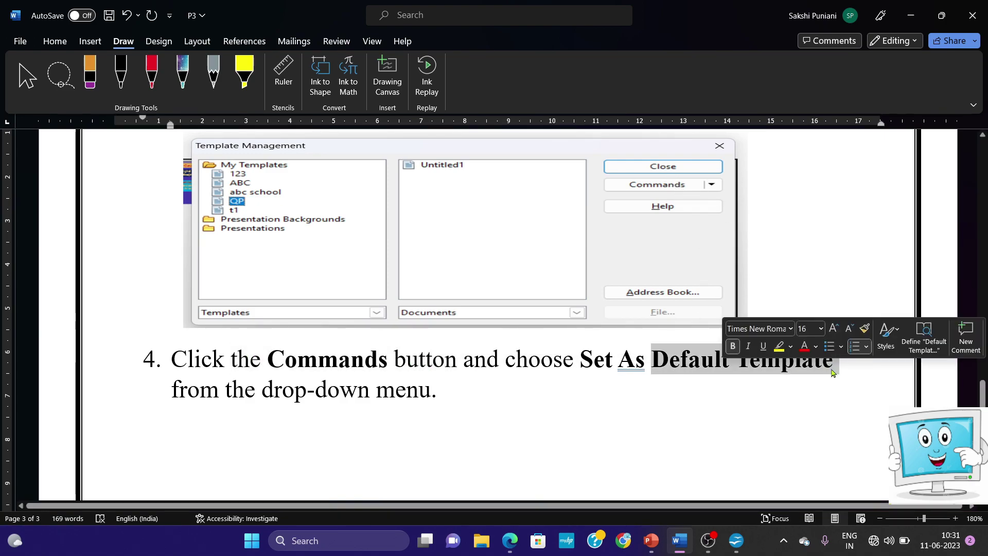
left_click(770, 306)
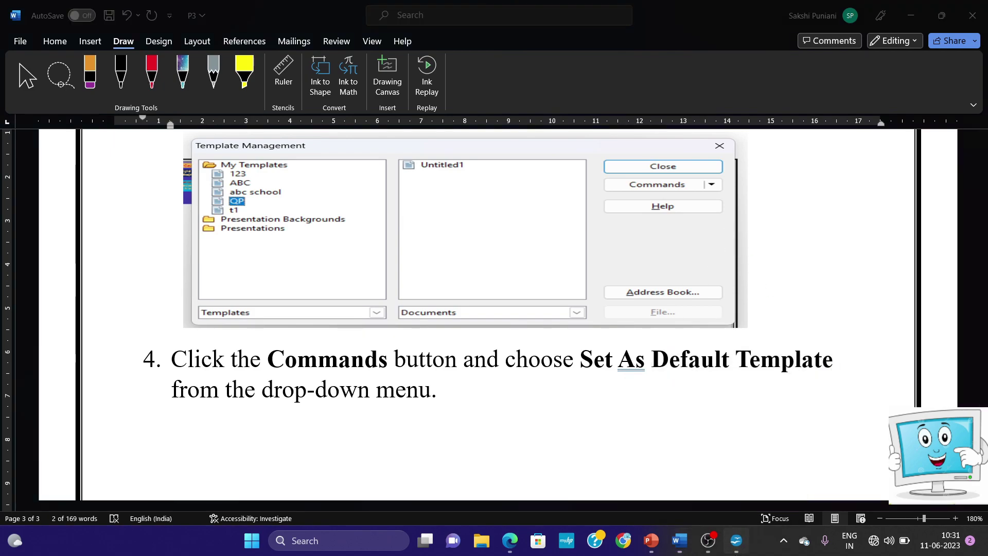
key("alt+Tab")
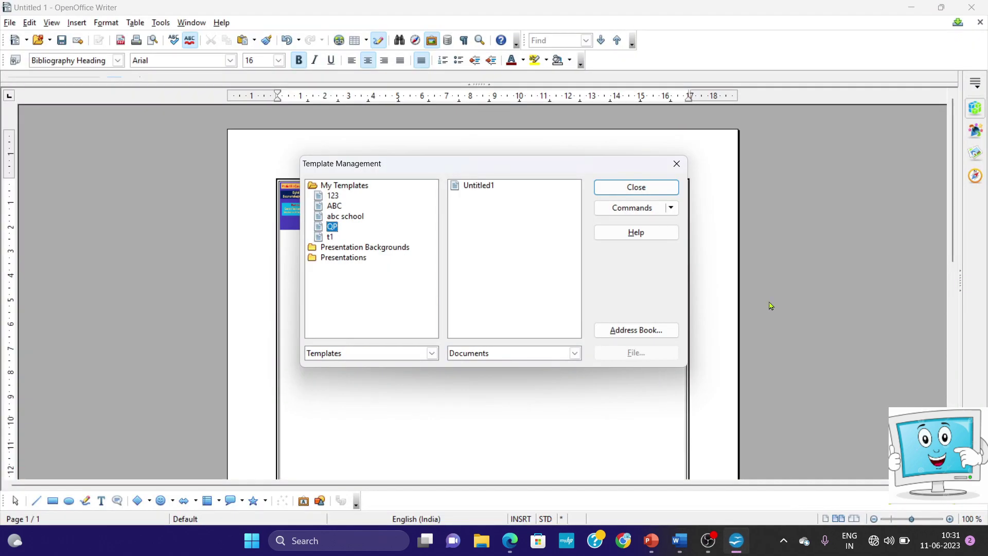
left_click(672, 209)
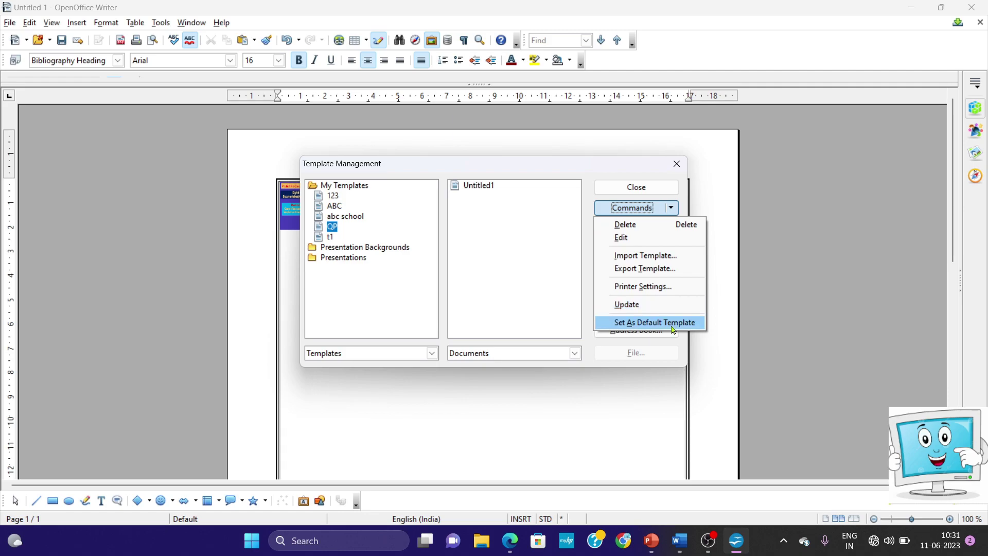
key("super+shift+s")
left_click_drag(291, 148, 728, 372)
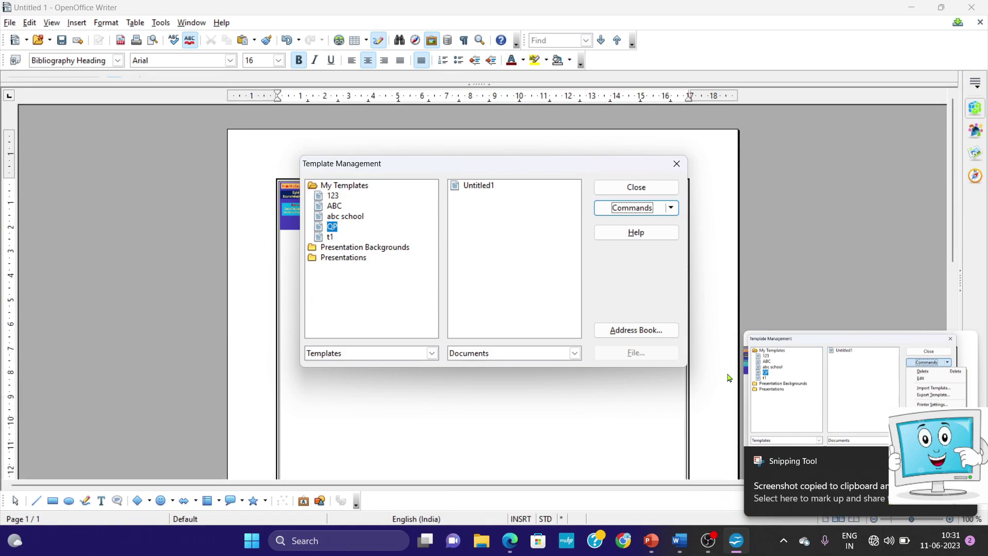
Switch to Word, add an unnumbered line below instruction 4 and paste the Commands list screenshot there.
left_click(680, 543)
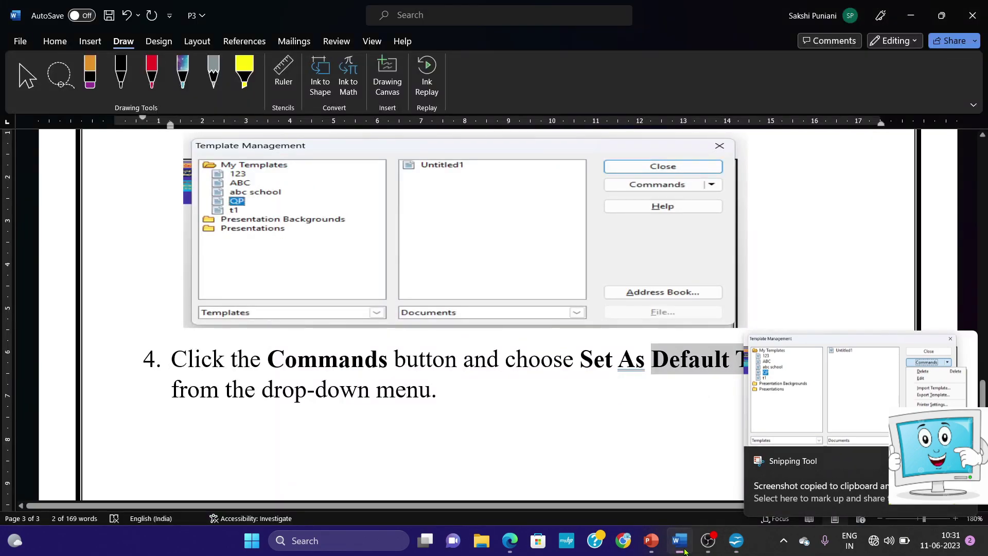
left_click(467, 386)
key("Return")
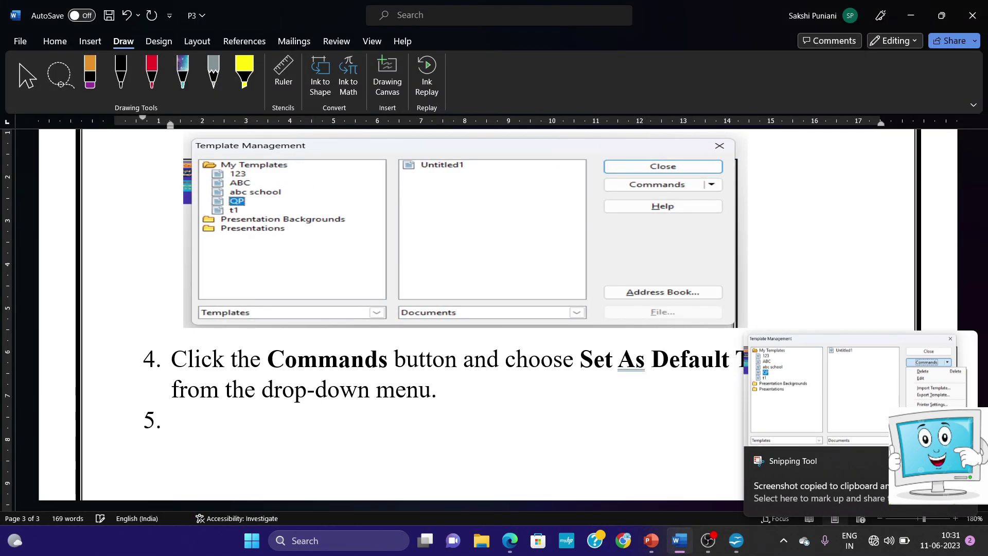
key("BackSpace")
key("ctrl+v")
scroll(468, 389, "down", 2)
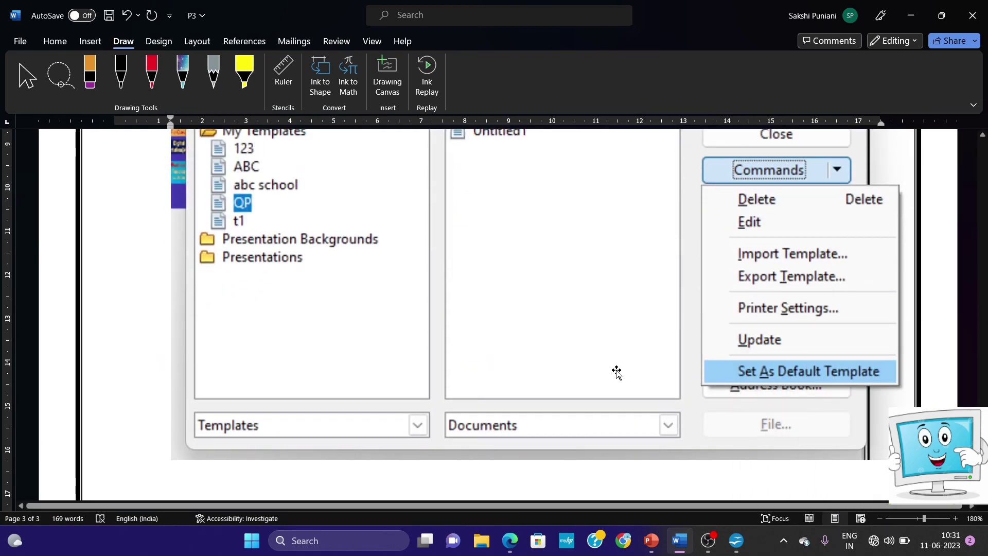
Shrink the pasted Commands list screenshot to about 10.5 cm wide, also reducing its height, and centre it.
left_click(573, 410)
left_click_drag(554, 460, 554, 302)
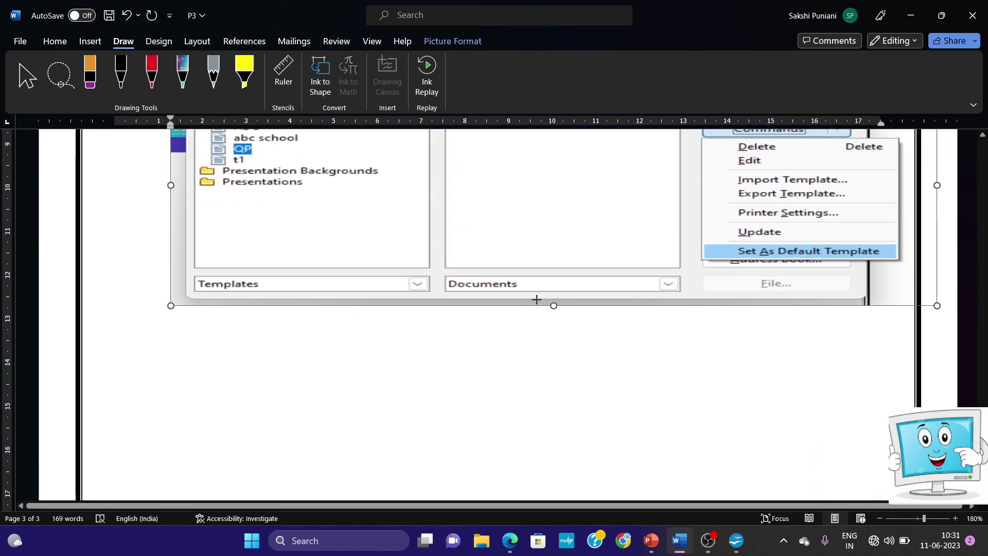
left_click_drag(936, 245, 633, 247)
left_click(660, 327)
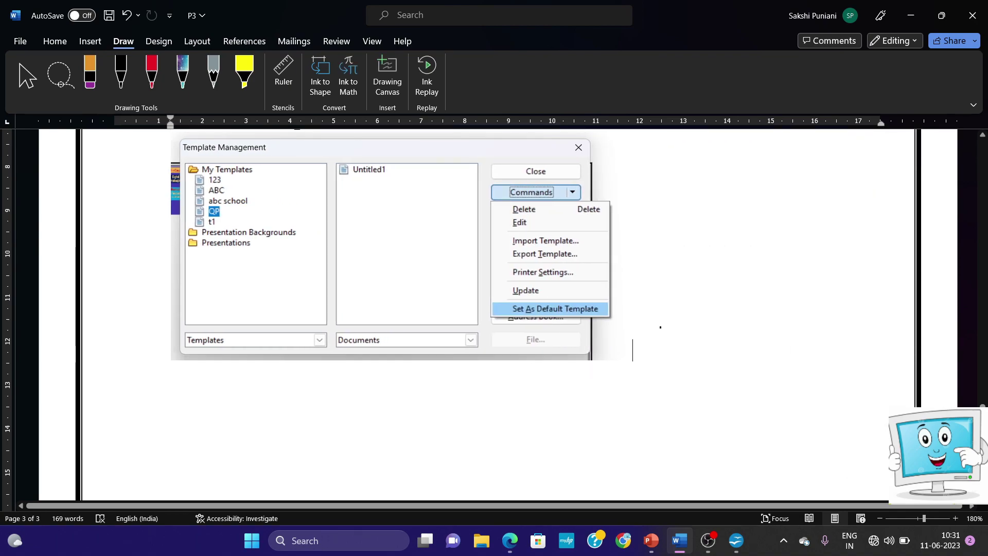
key("ctrl+e")
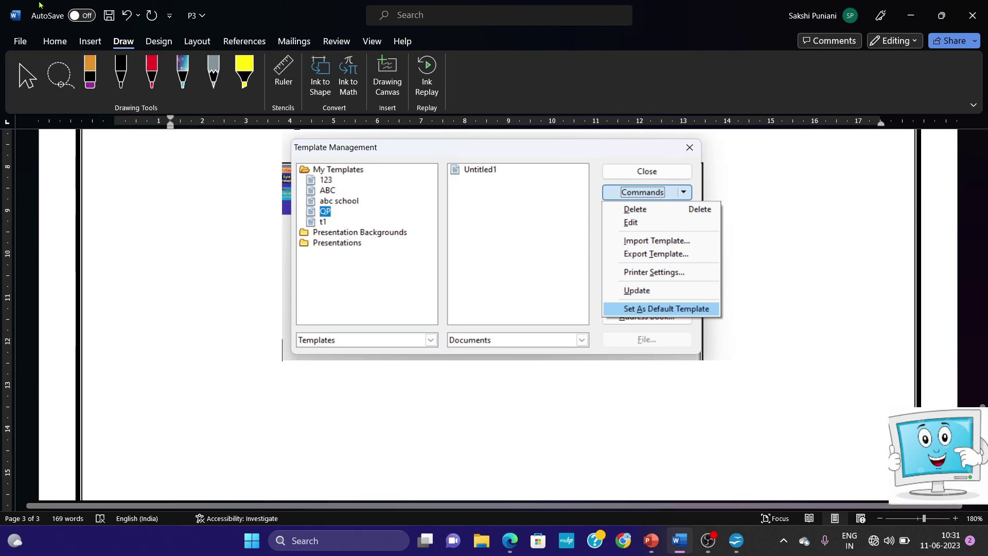
left_click(47, 43)
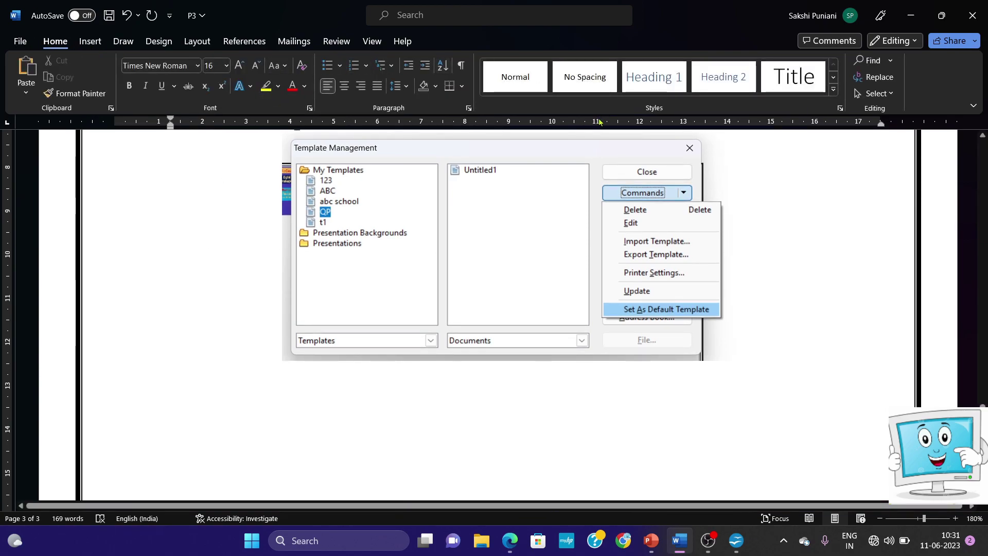
scroll(946, 208, "up", 10)
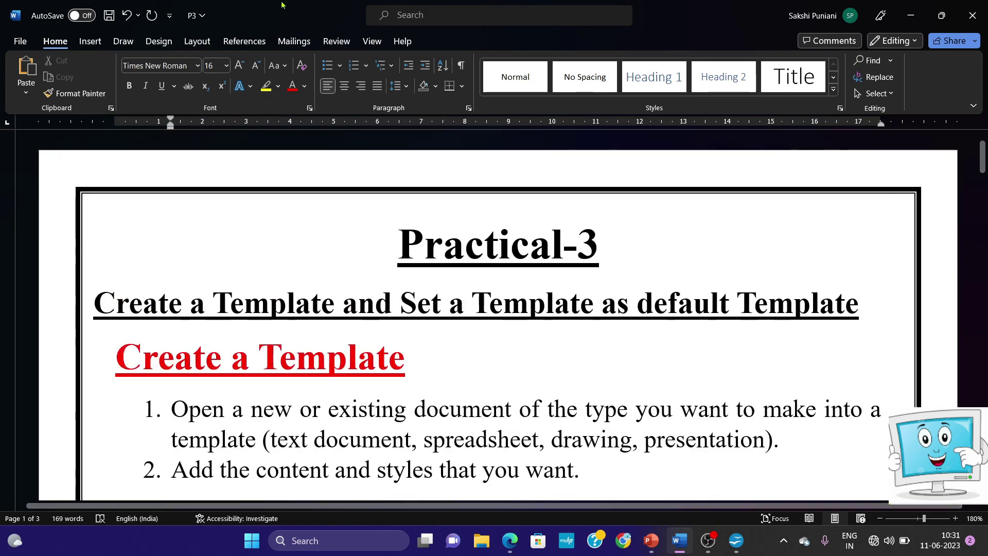
Display the document pages side to side and review them through to the third page.
left_click(372, 41)
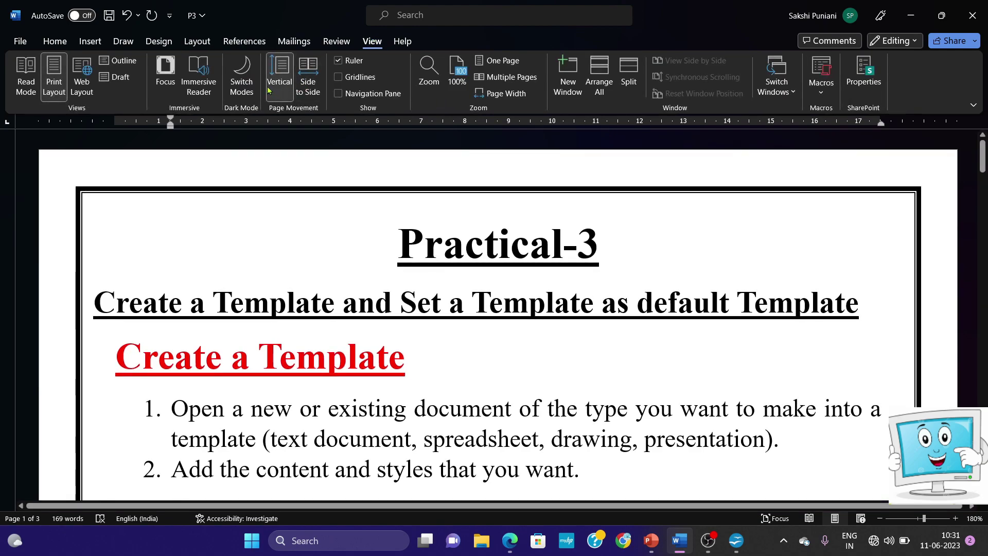
left_click(307, 93)
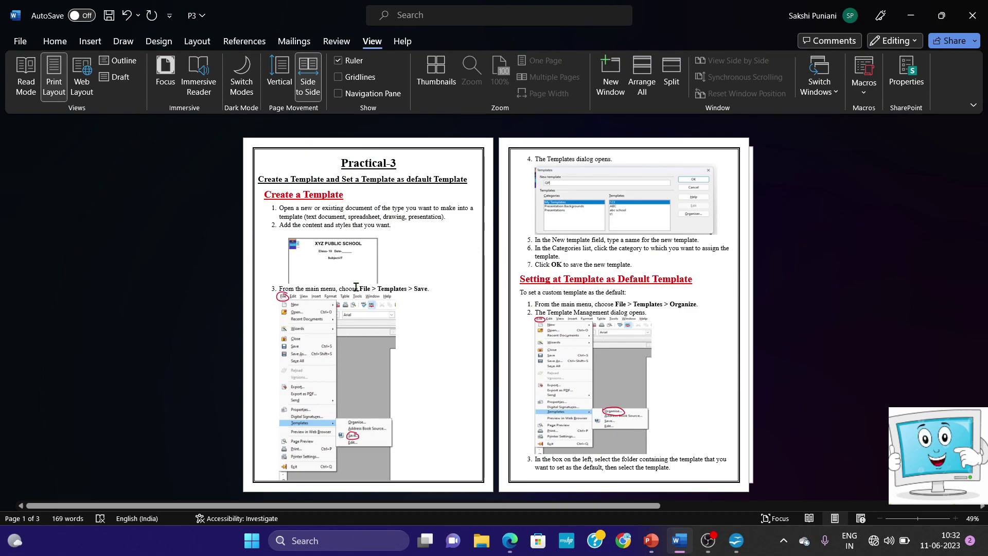
left_click(621, 218)
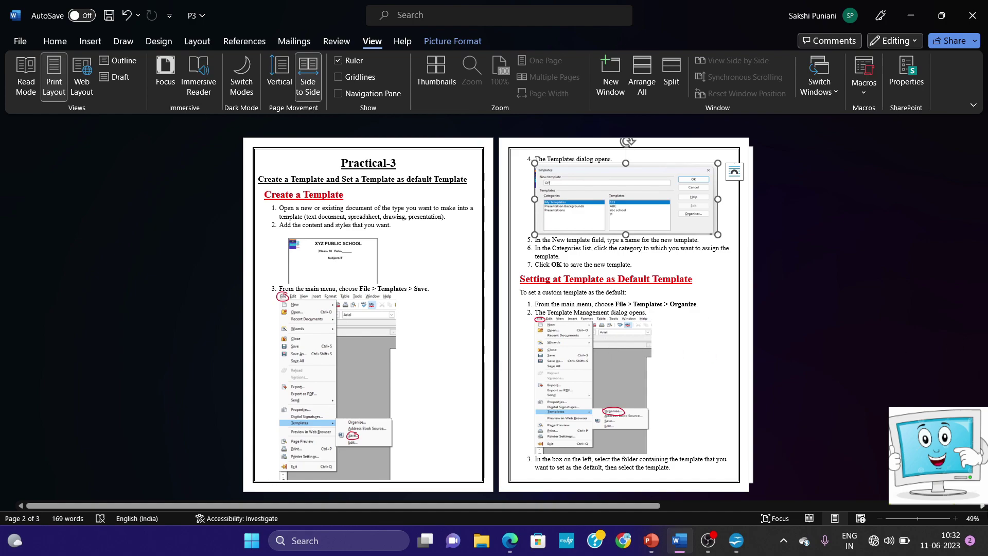
left_click(982, 506)
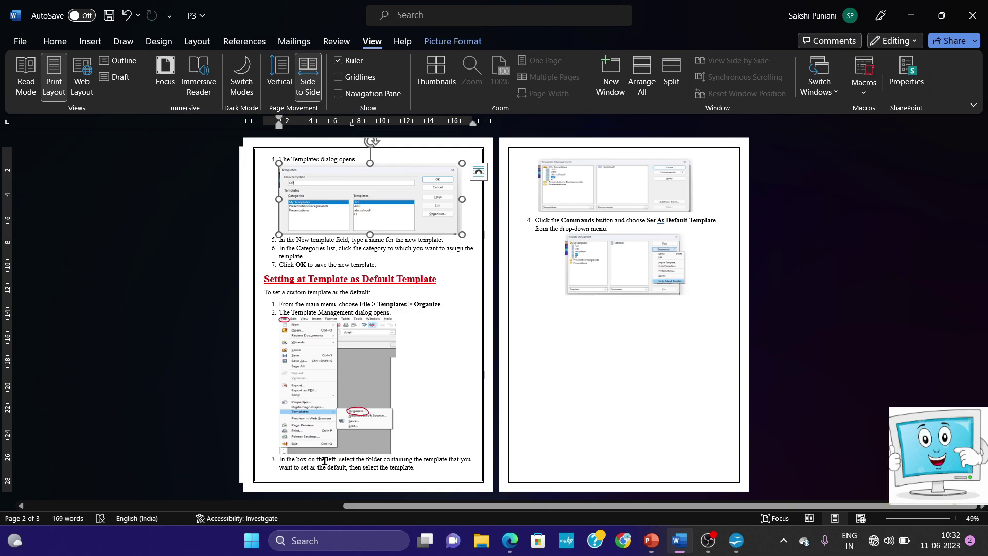
Apply a black frame picture style to the Commands list screenshot below instruction 4.
left_click(618, 184)
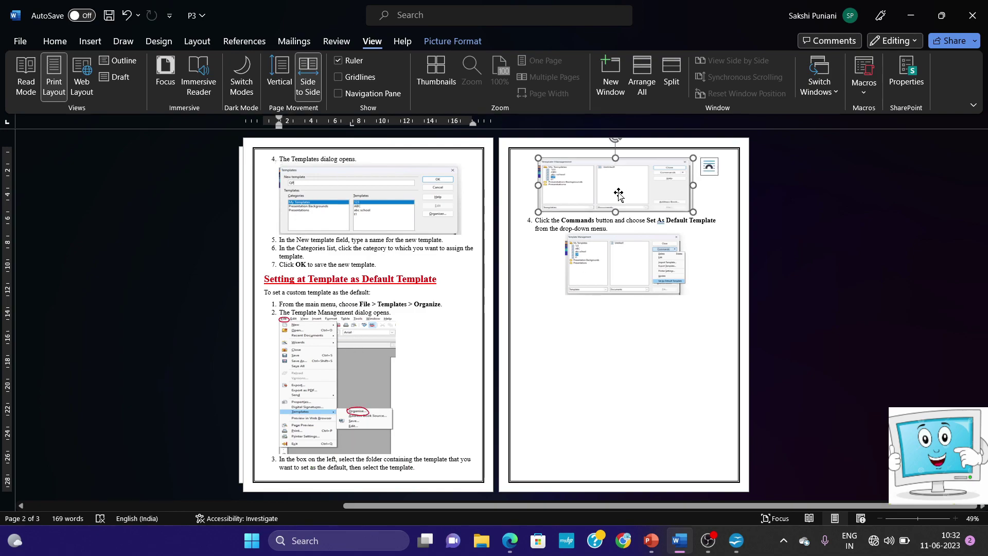
left_click(620, 269)
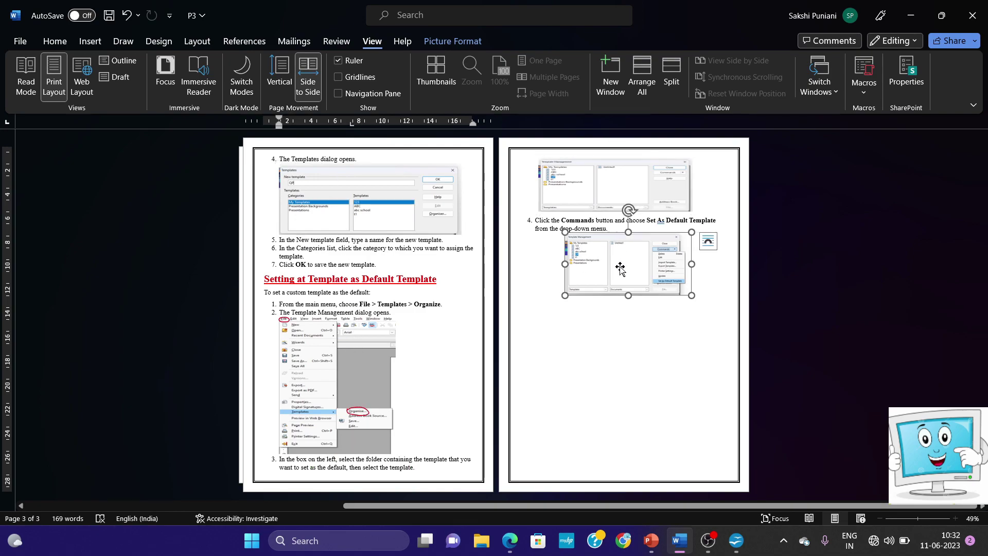
left_click(448, 41)
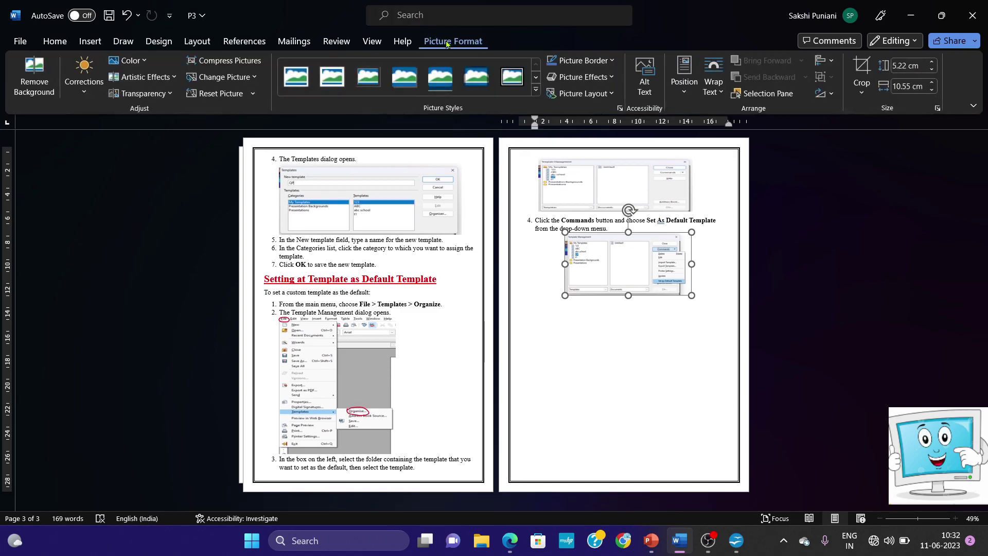
left_click(536, 91)
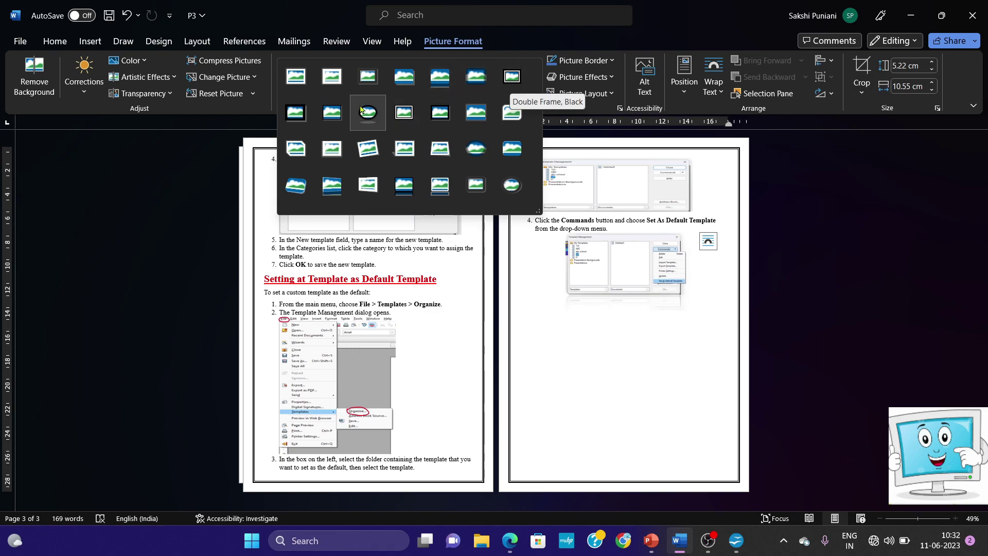
left_click(341, 115)
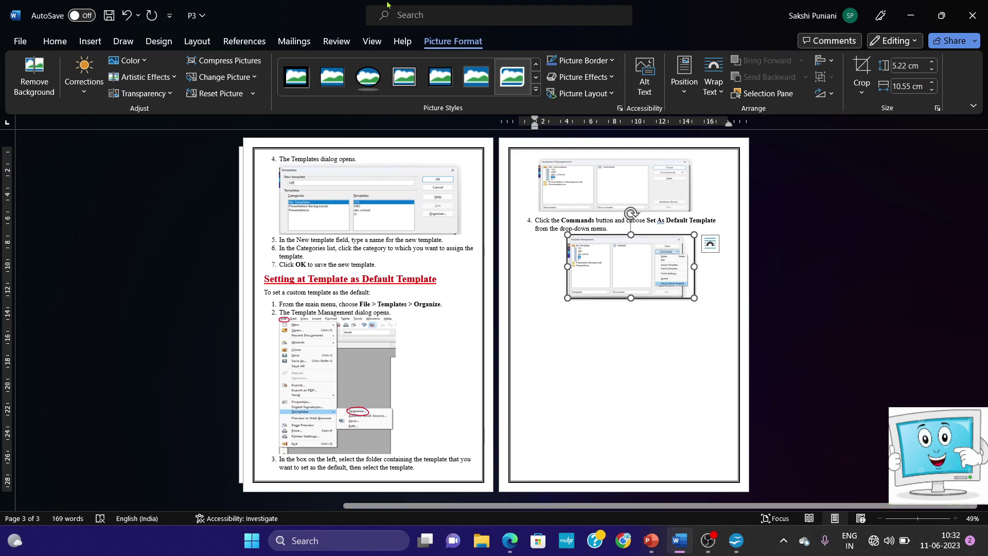
Restore vertical page movement, set the zoom to about 116% and return to the start of the document.
left_click(371, 41)
left_click(280, 88)
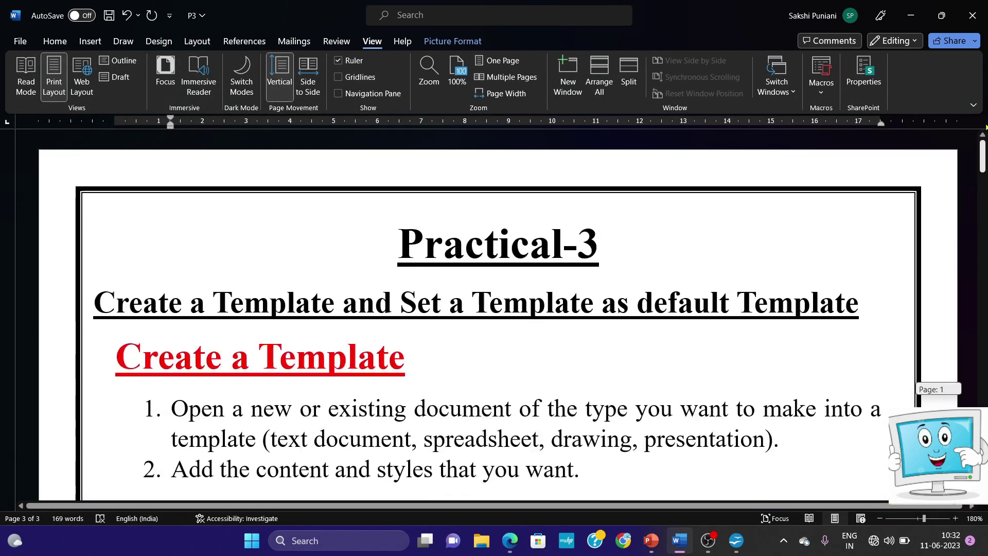
left_click(879, 518)
left_click(879, 518)
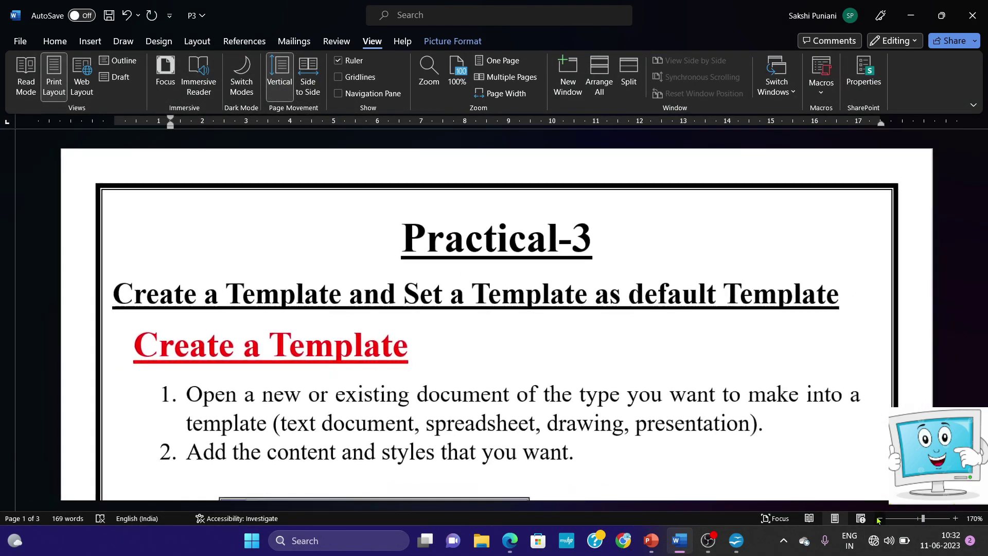
left_click(879, 518)
left_click(879, 518)
left_click(879, 518)
left_click(879, 518)
left_click(879, 518)
left_click(879, 518)
left_click(879, 518)
left_click(879, 518)
left_click(879, 518)
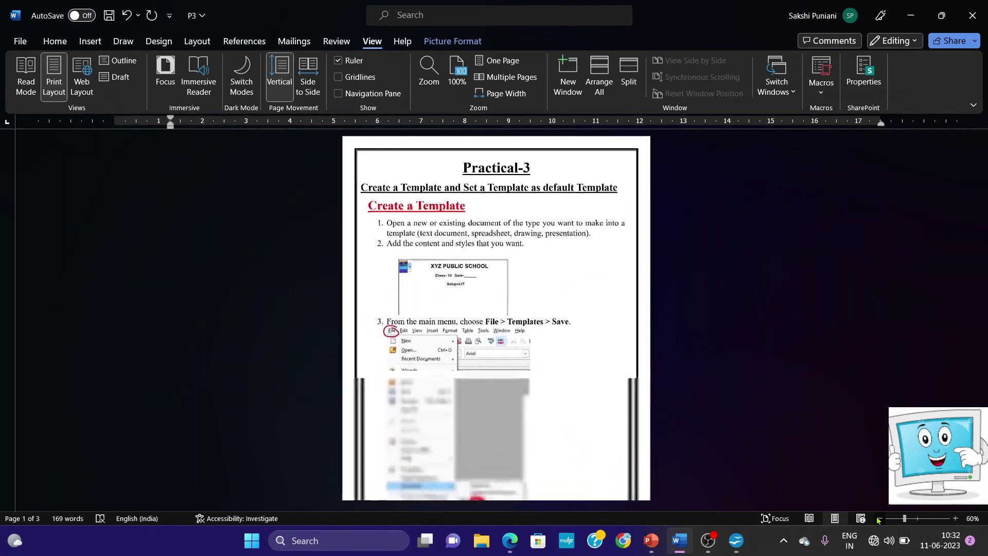
left_click(879, 518)
left_click(879, 518)
left_click(880, 518)
left_click(879, 518)
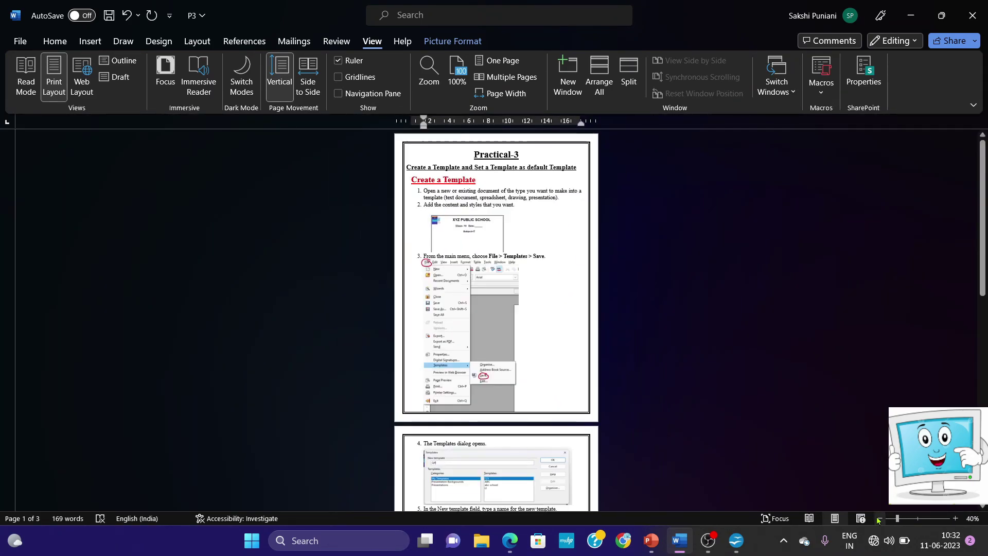
left_click(880, 518)
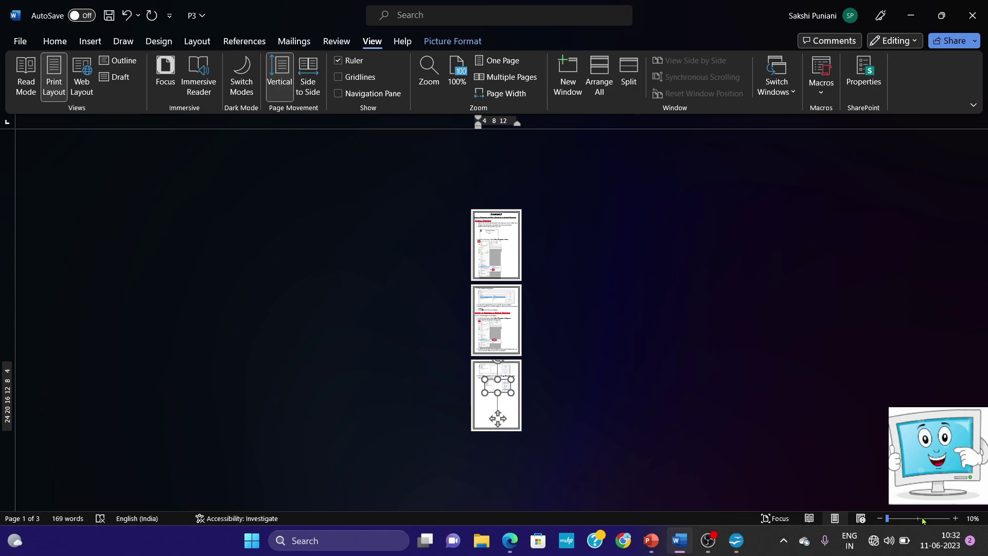
left_click(951, 518)
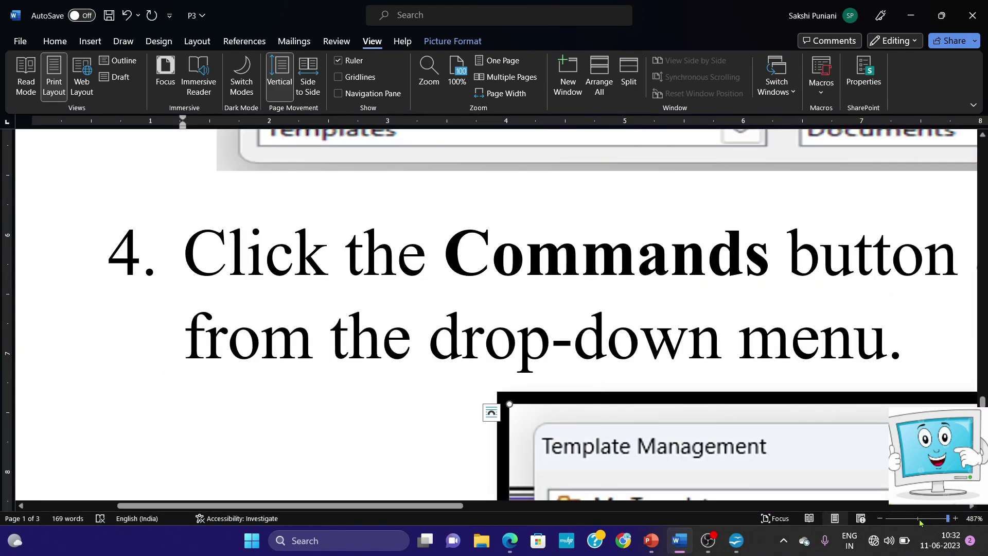
left_click(918, 518)
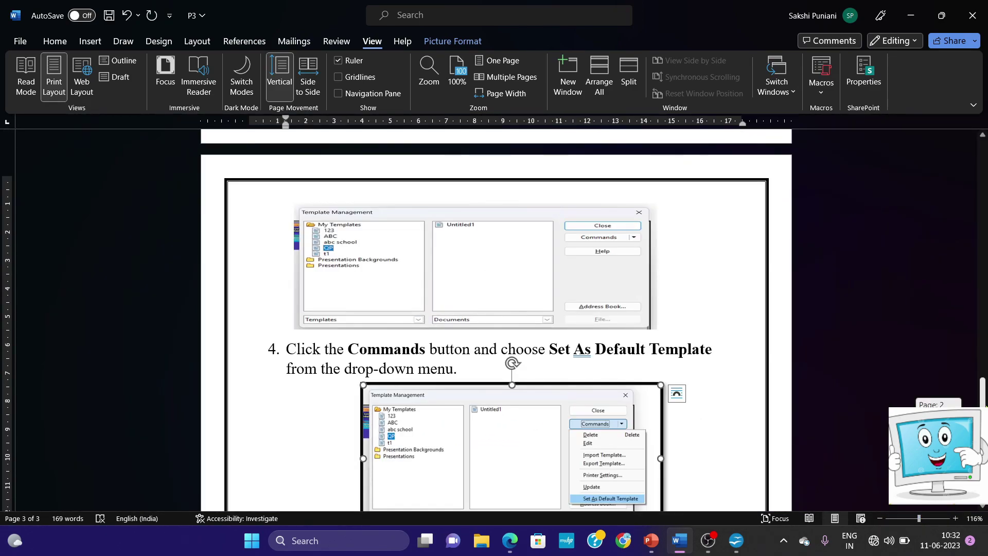
left_click_drag(982, 404, 983, 159)
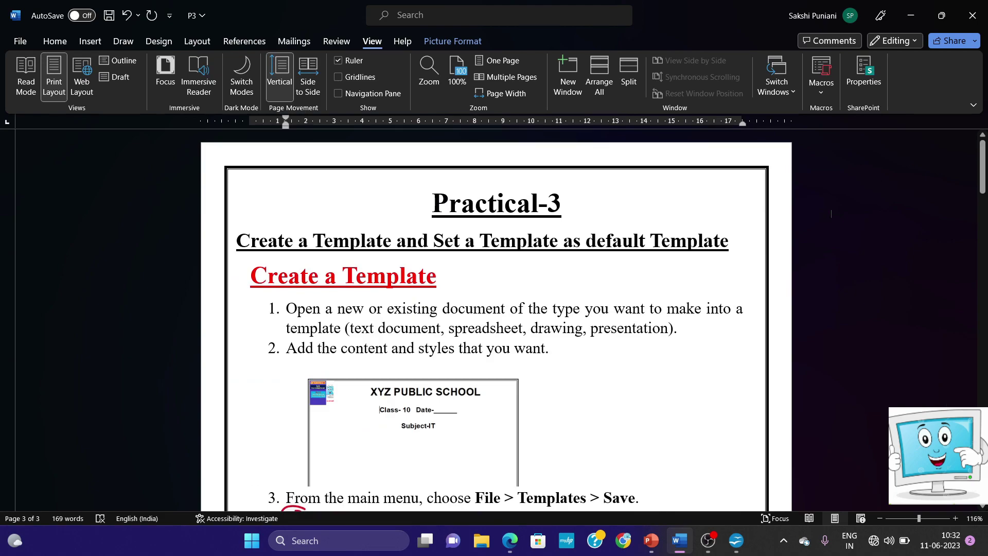
Switch to the PowerPoint slide show with the Practical-3 title slide.
left_click(652, 541)
left_click(721, 476)
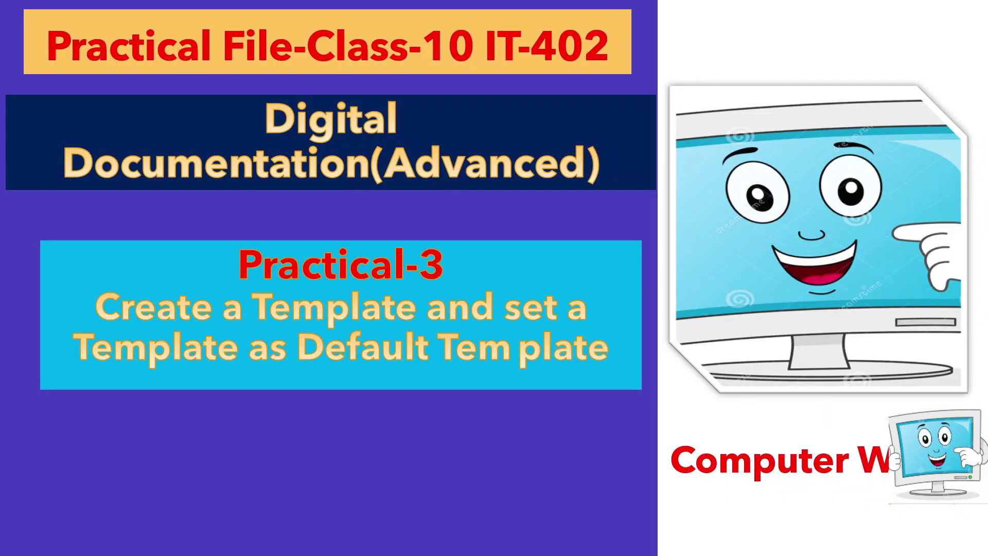